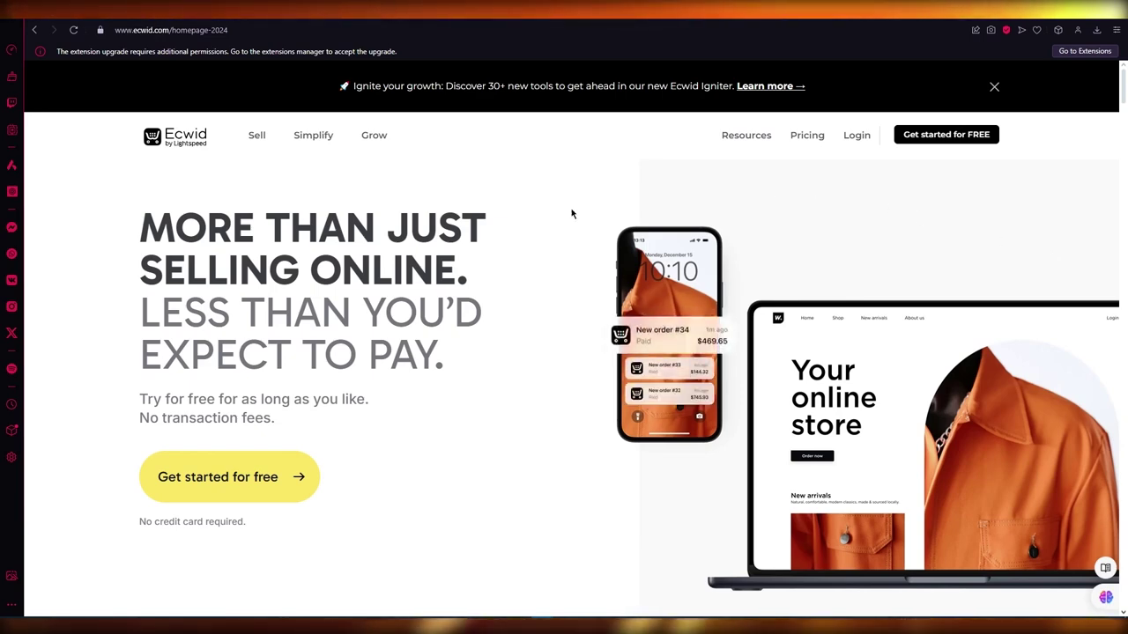
- Scroll up and down through the Ecwid homepage to look it over
scroll(571, 213, down, 5)
scroll(571, 213, up, 5)
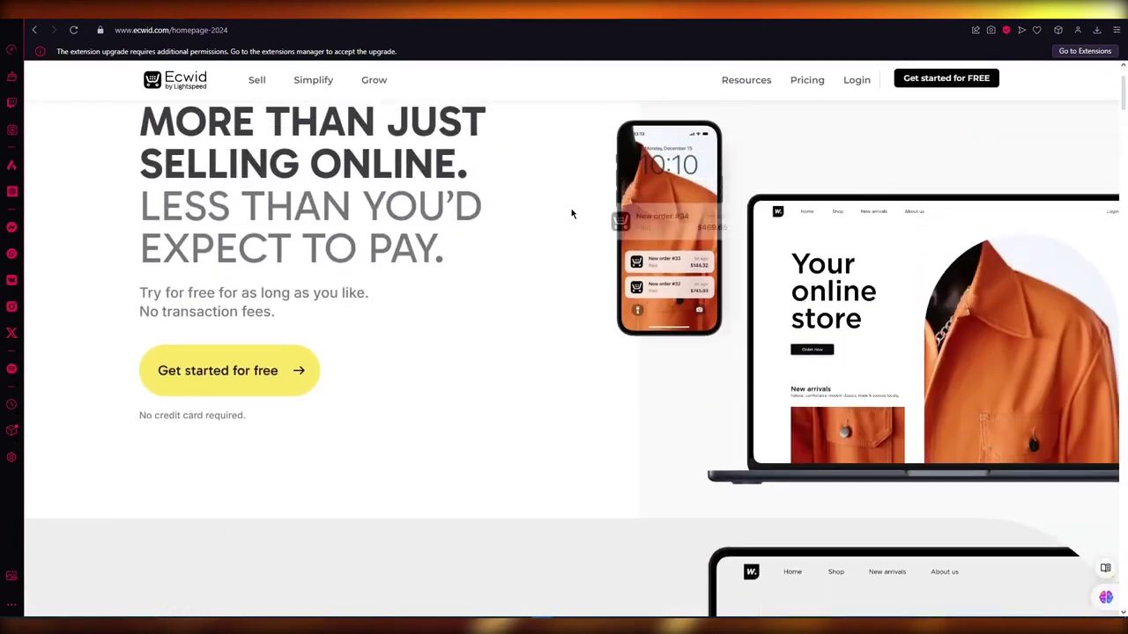
scroll(571, 213, down, 10)
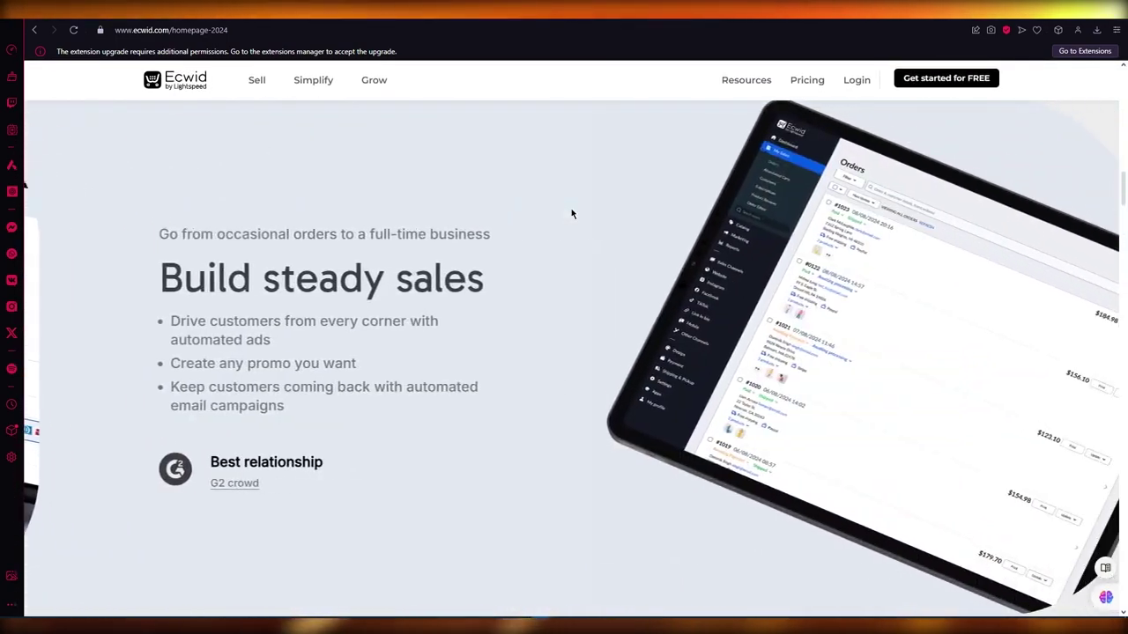
scroll(571, 213, up, 10)
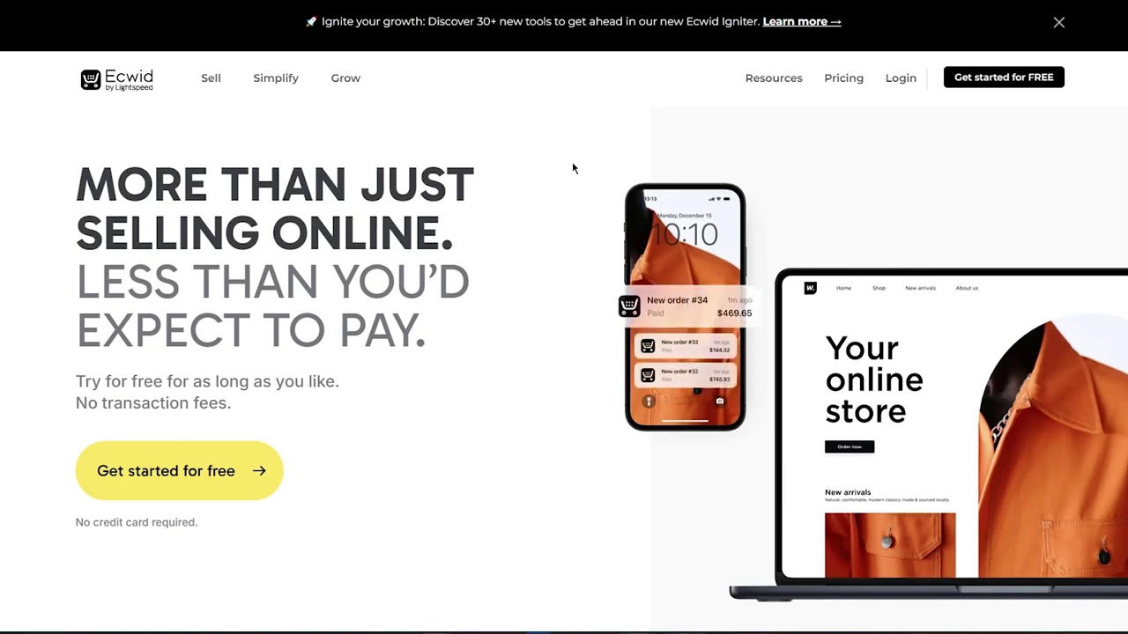
scroll(332, 121, down, 2)
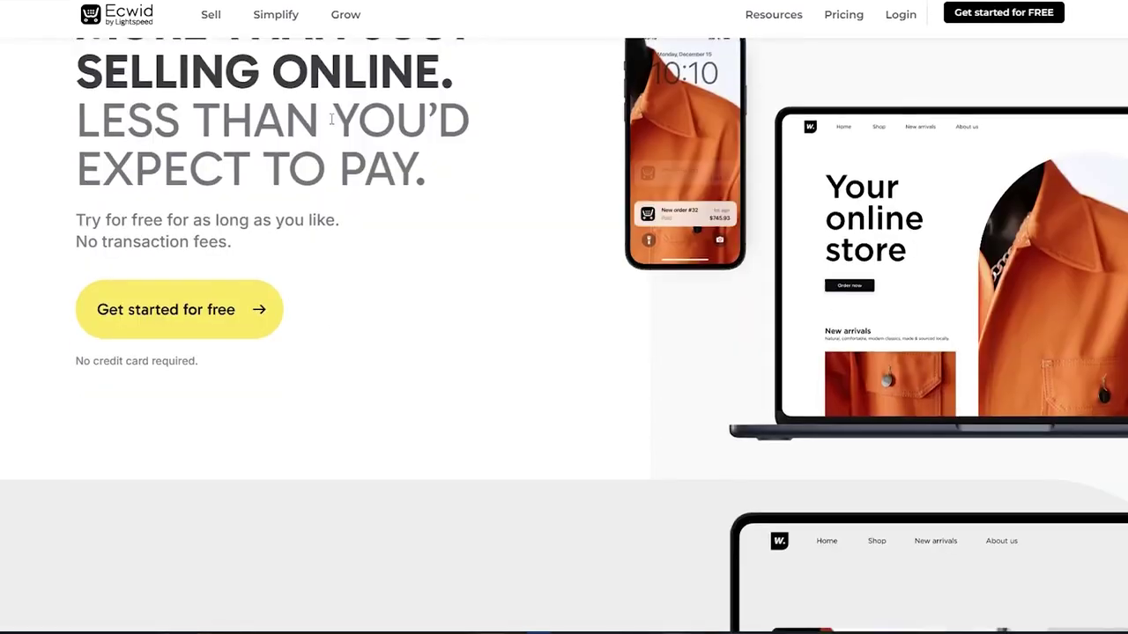
scroll(332, 121, up, 2)
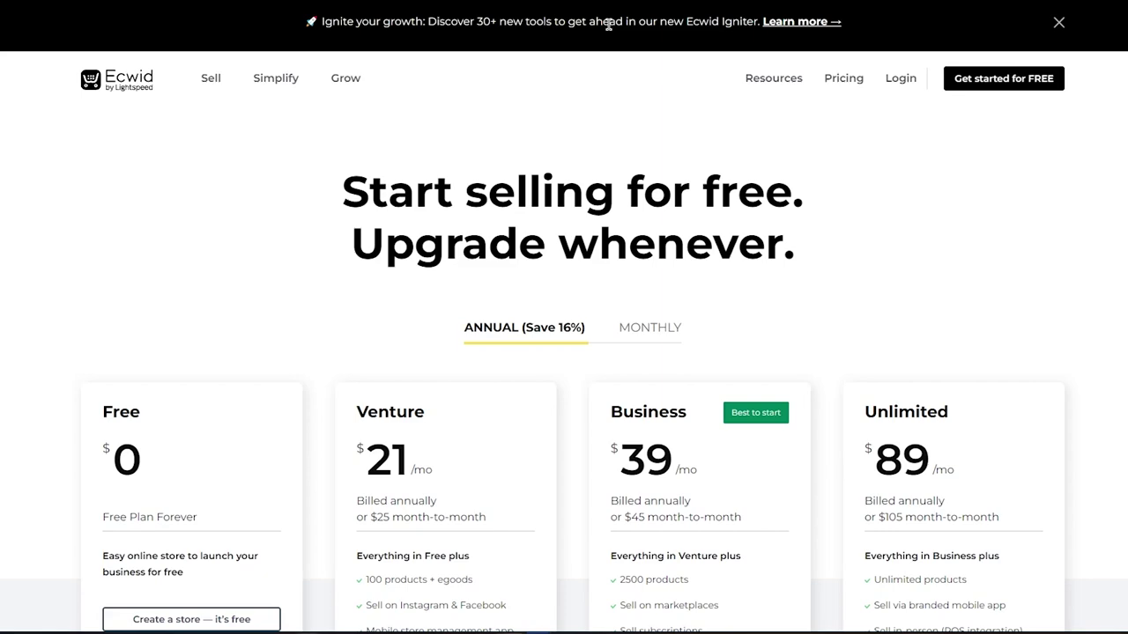
- Scroll the pricing page and start the Free plan via 'Create a store — it's free'
scroll(574, 285, down, 3)
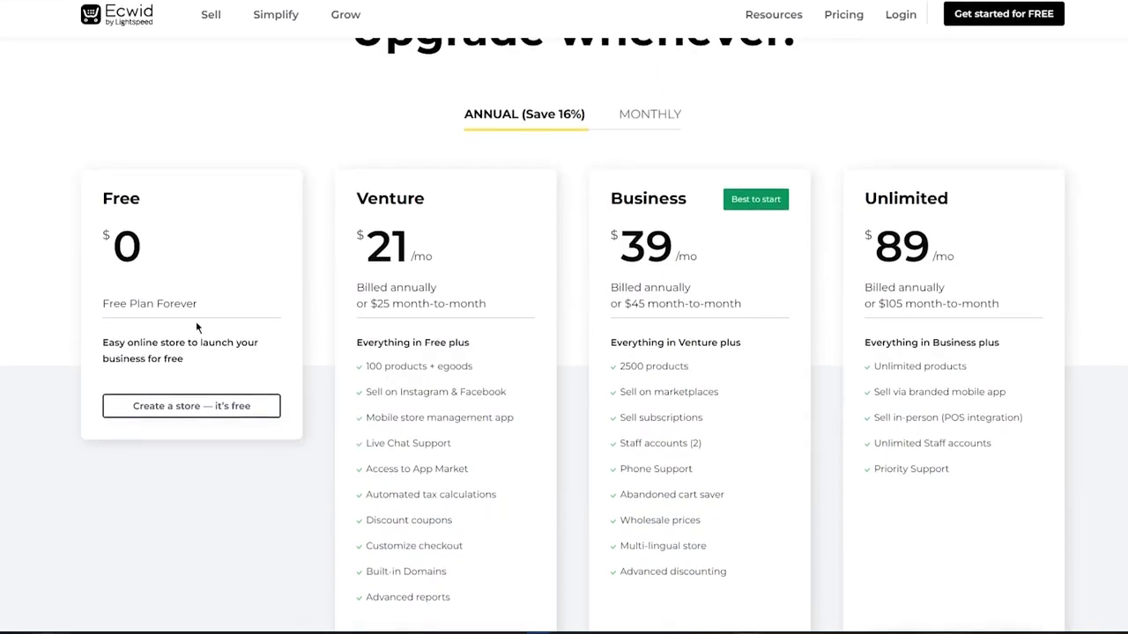
scroll(327, 284, down, 2)
scroll(504, 212, up, 1)
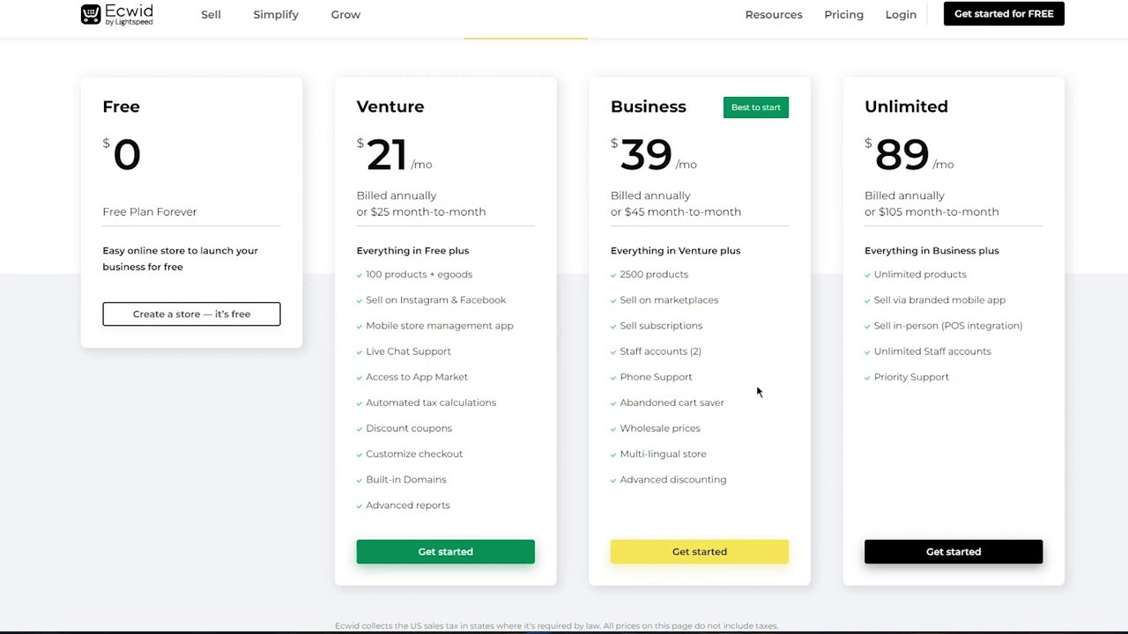
click(169, 318)
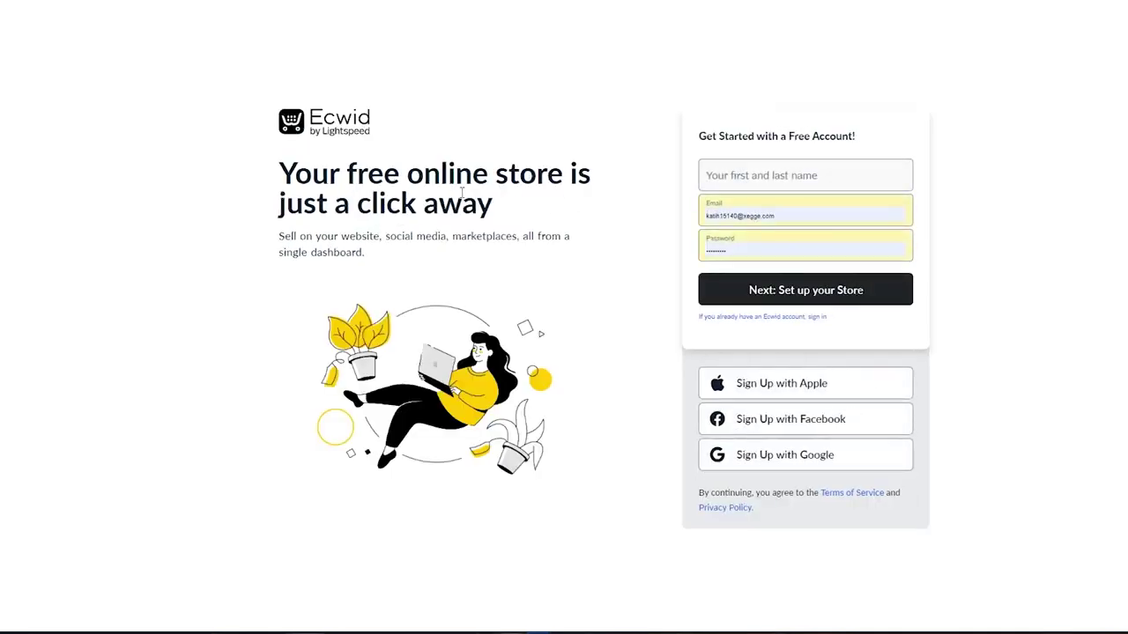
- Clear a stray text selection and open a new browser tab for a temporary e-mail
drag(499, 222, 229, 179)
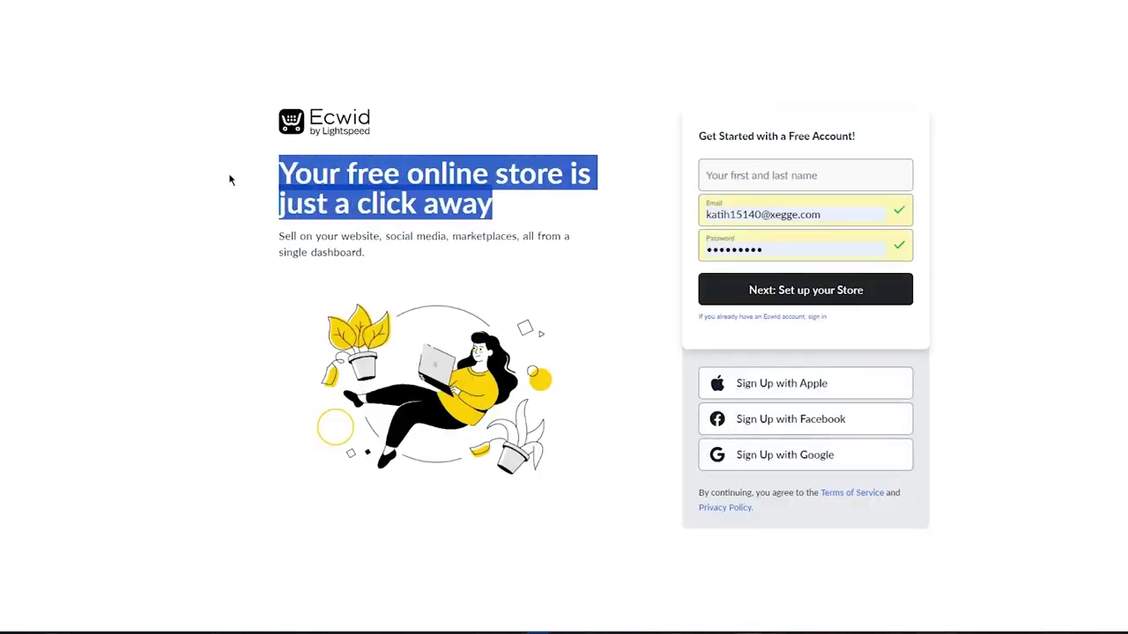
click(184, 179)
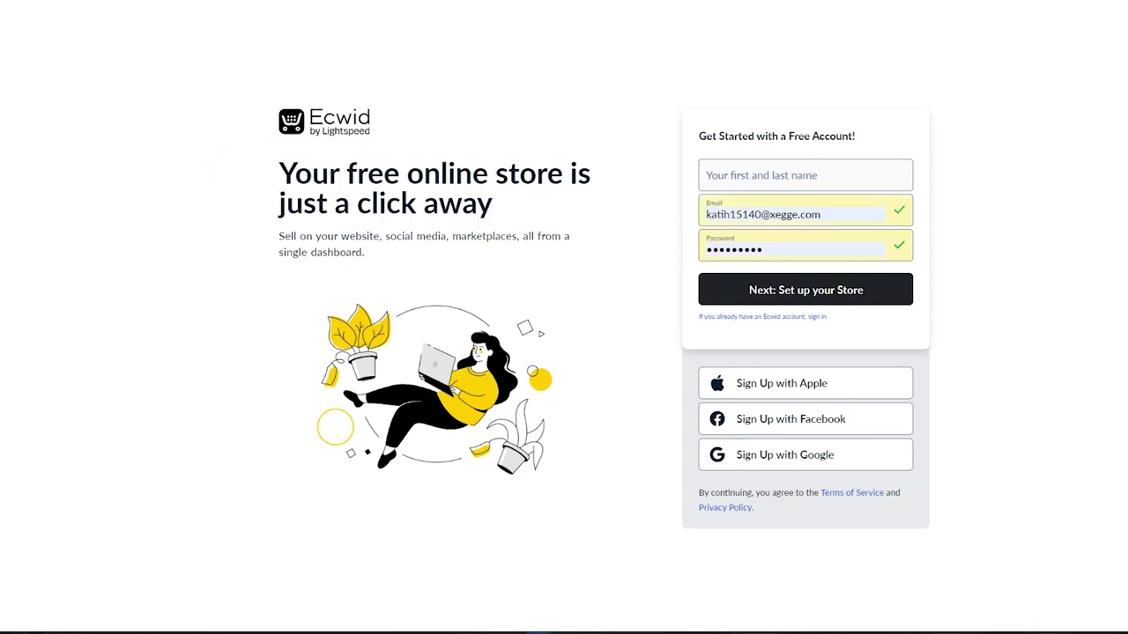
key(ctrl+t)
- Autofill the account holder's full name and copy the temporary e-mail address
click(776, 181)
click(828, 198)
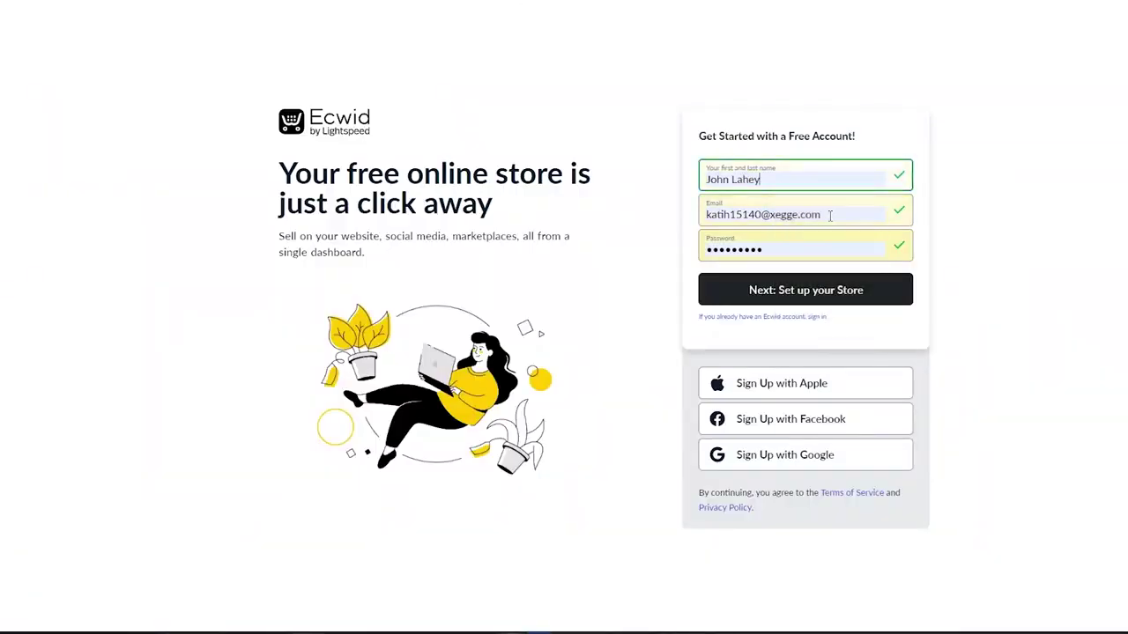
click(613, 185)
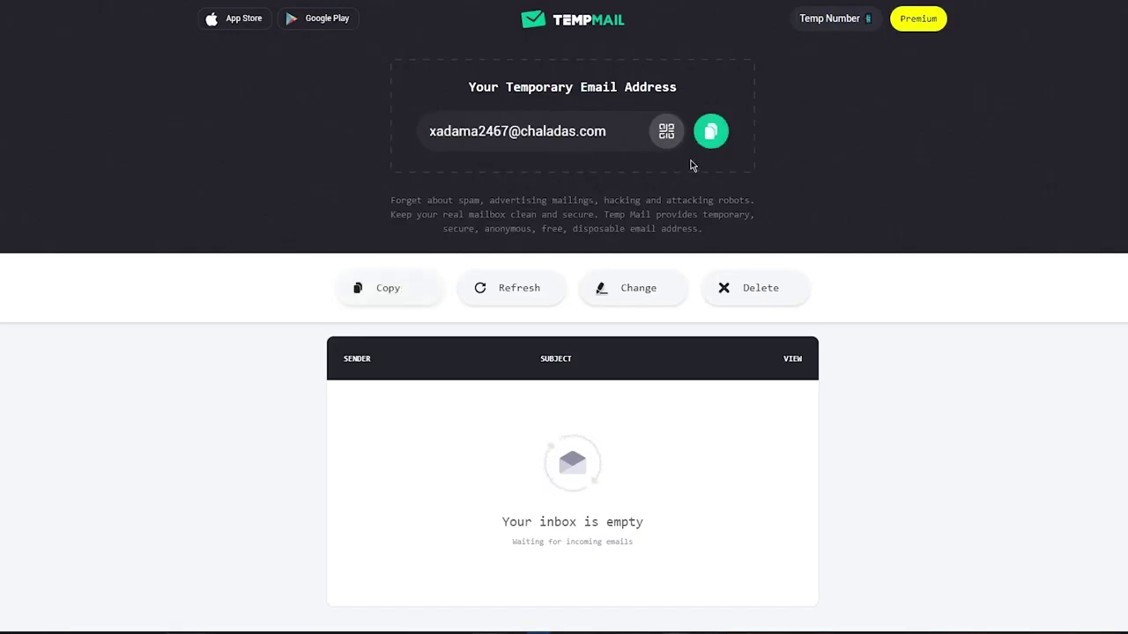
click(708, 139)
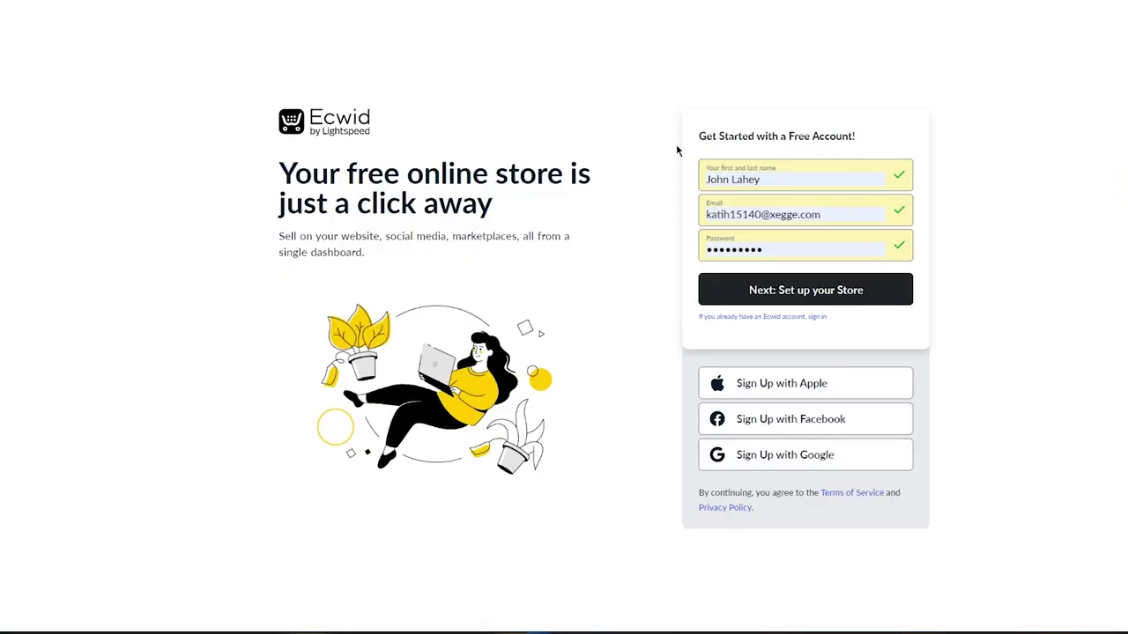
- Replace the Email field's contents with the copied temporary address
click(858, 218)
key(ctrl+a)
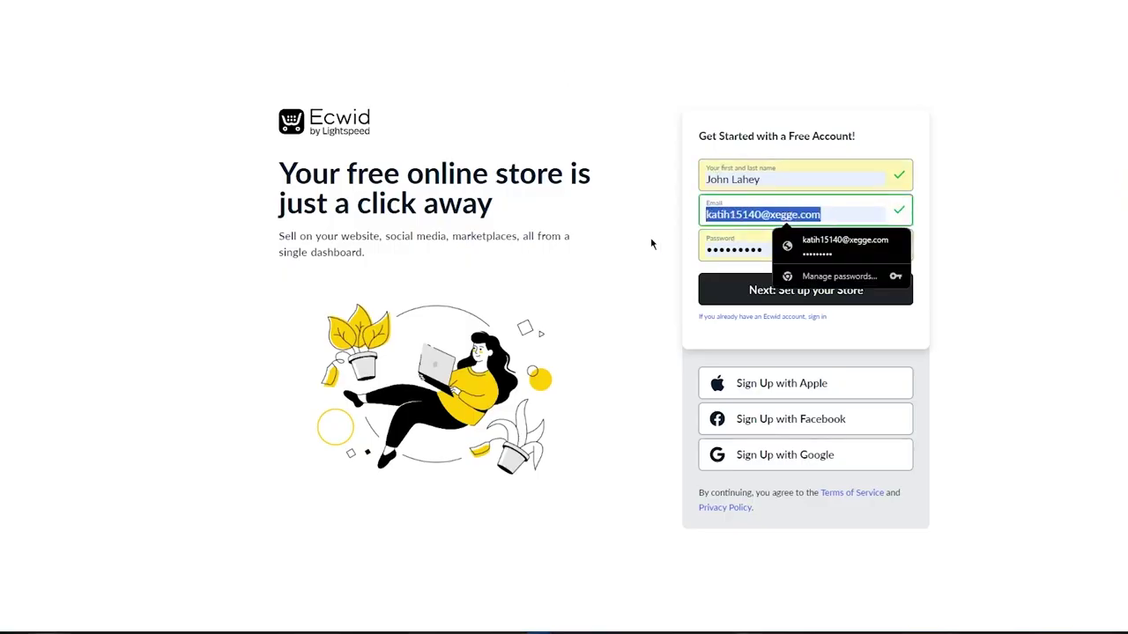
key(ctrl+v)
- Enter a new account password and submit the sign-up to begin store setup
click(796, 238)
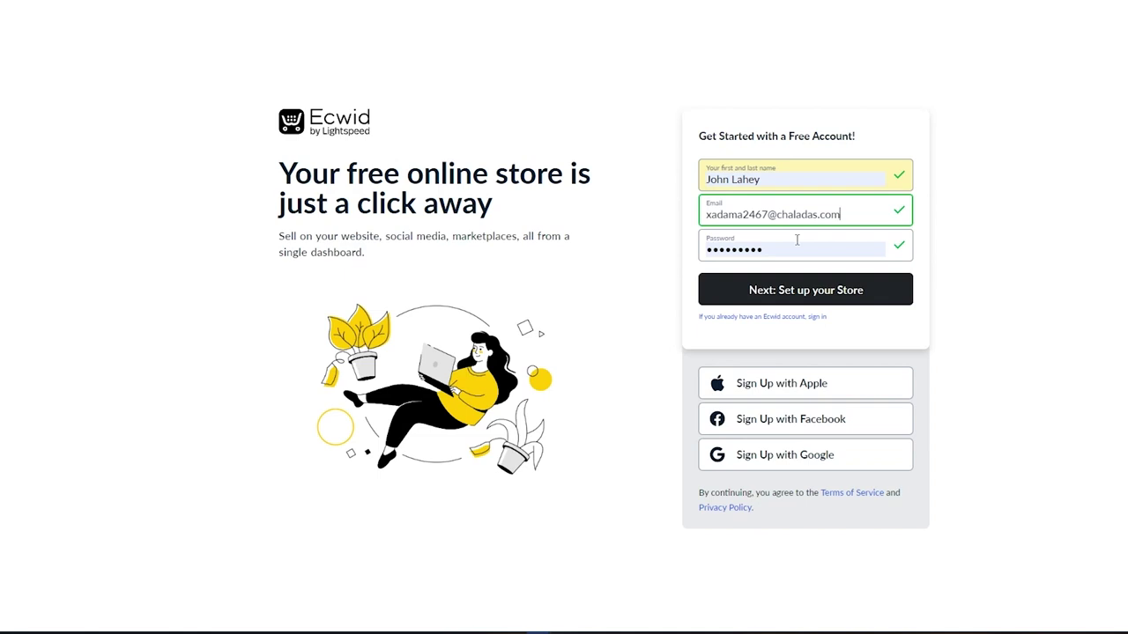
drag(807, 238, 593, 241)
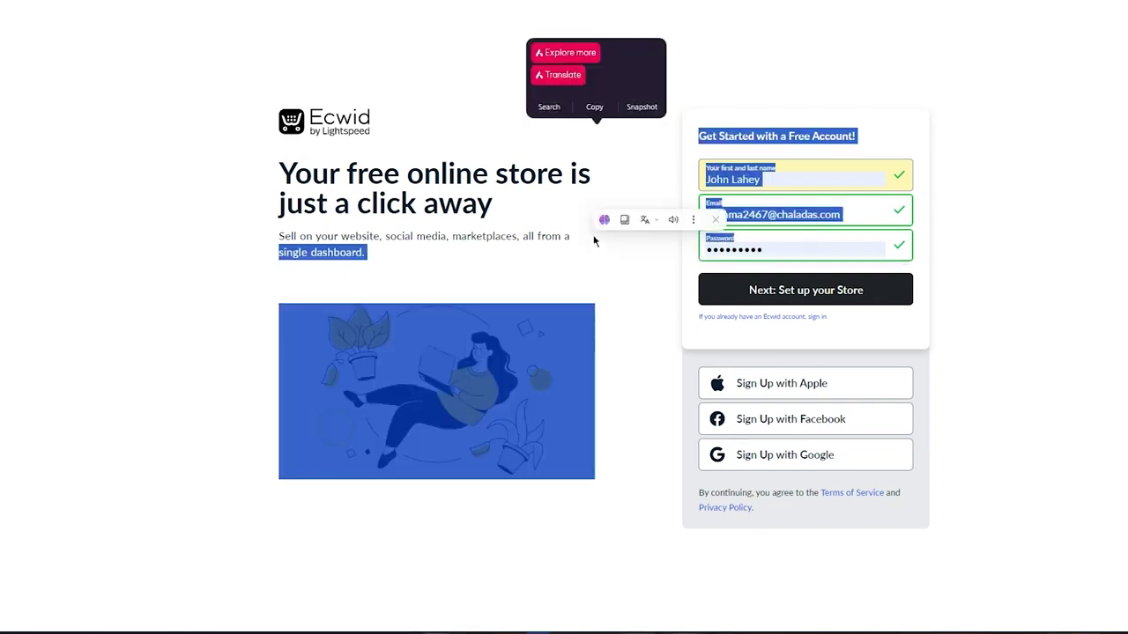
click(782, 250)
drag(783, 250, 649, 245)
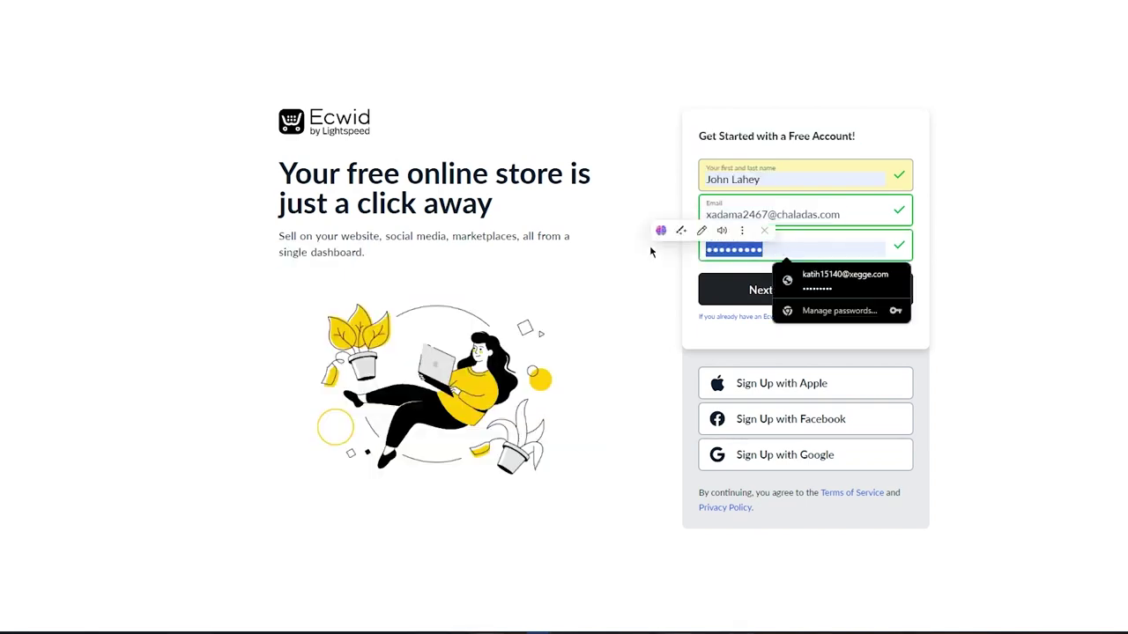
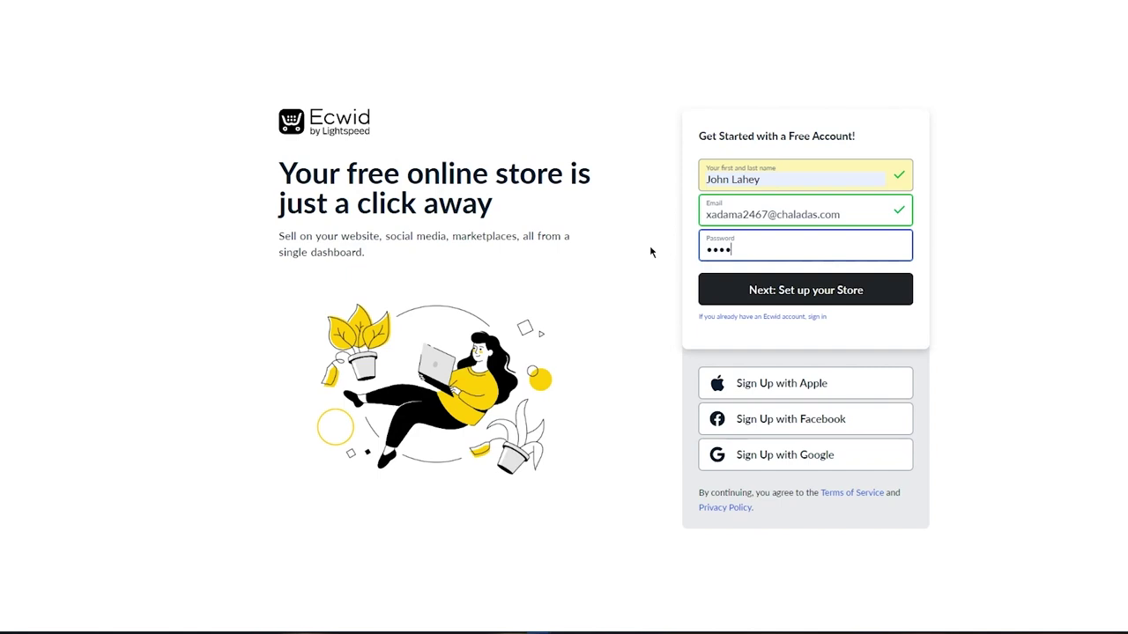
click(787, 292)
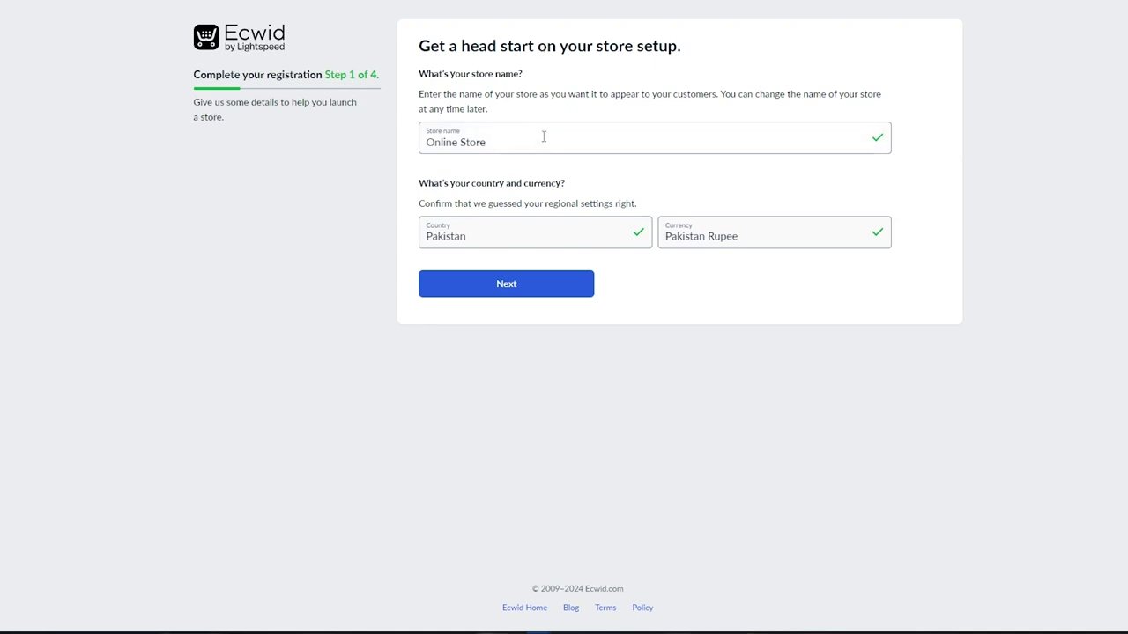
- Rename the store from 'Online Store' to John's Apparel and confirm step 1
drag(543, 137, 375, 149)
key(BackSpace)
text(J)
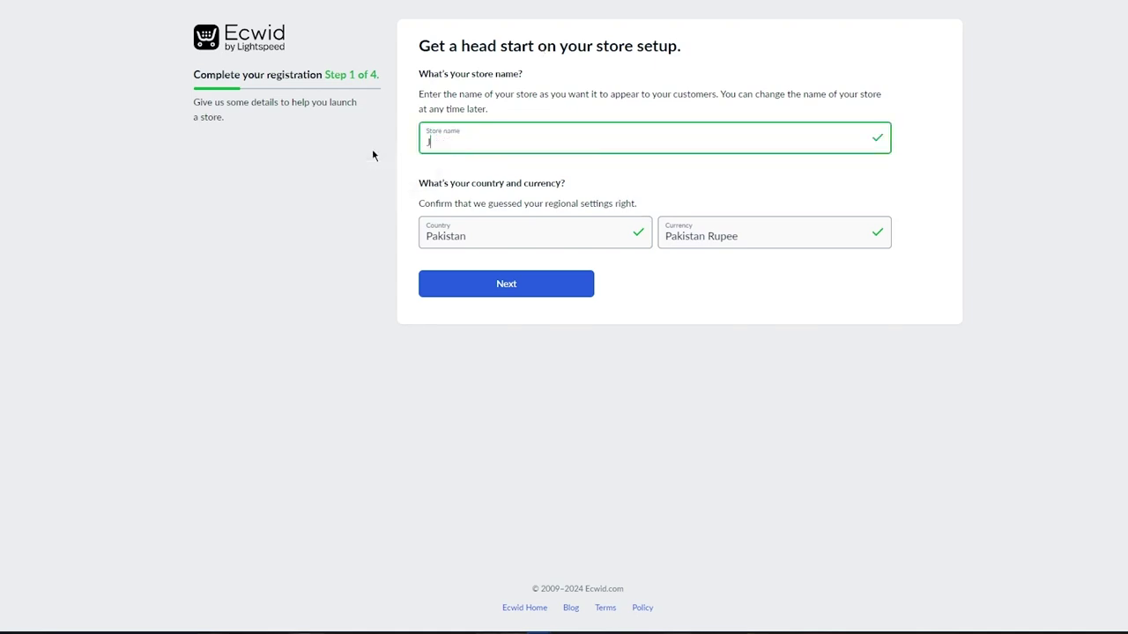
text(ohn's Apparel)
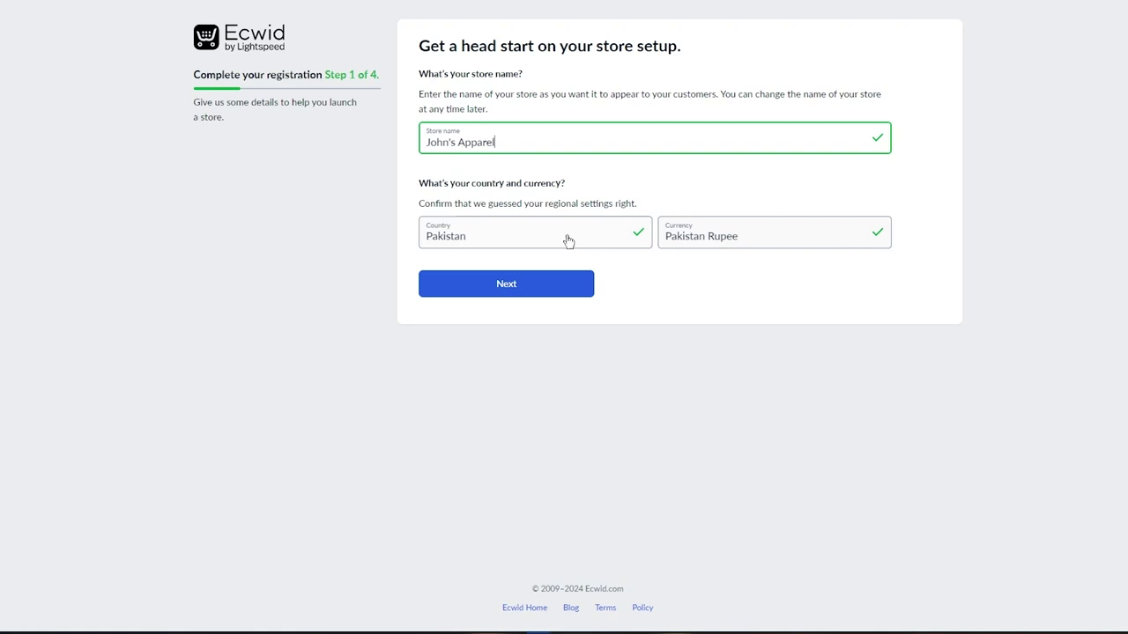
click(527, 284)
- Autofill the company city and postal code from a saved address and continue
click(470, 165)
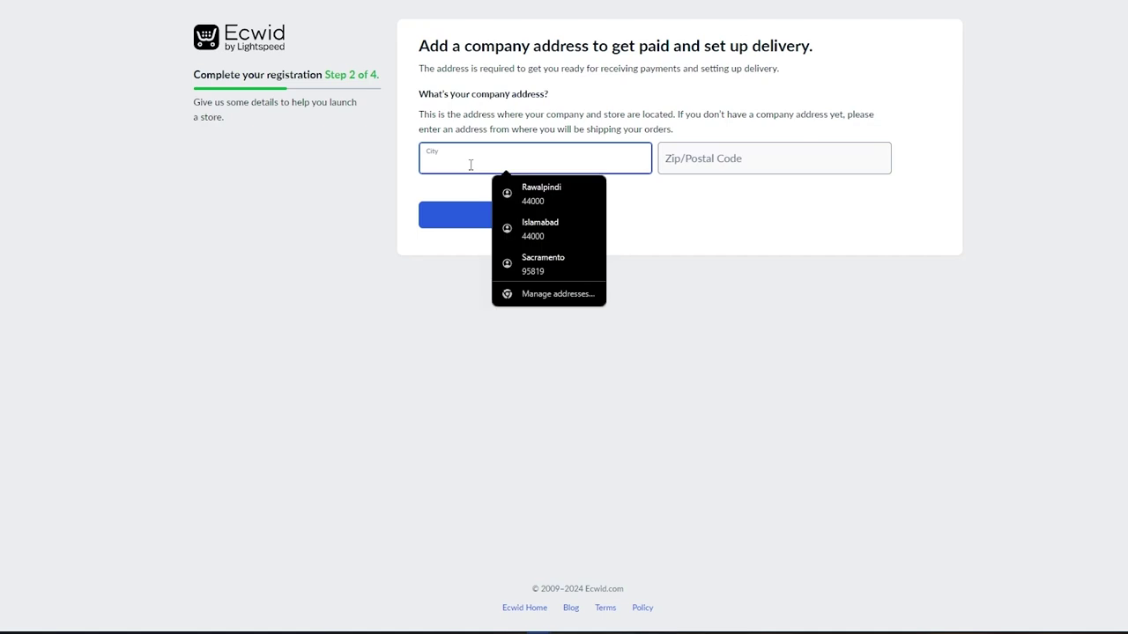
click(532, 193)
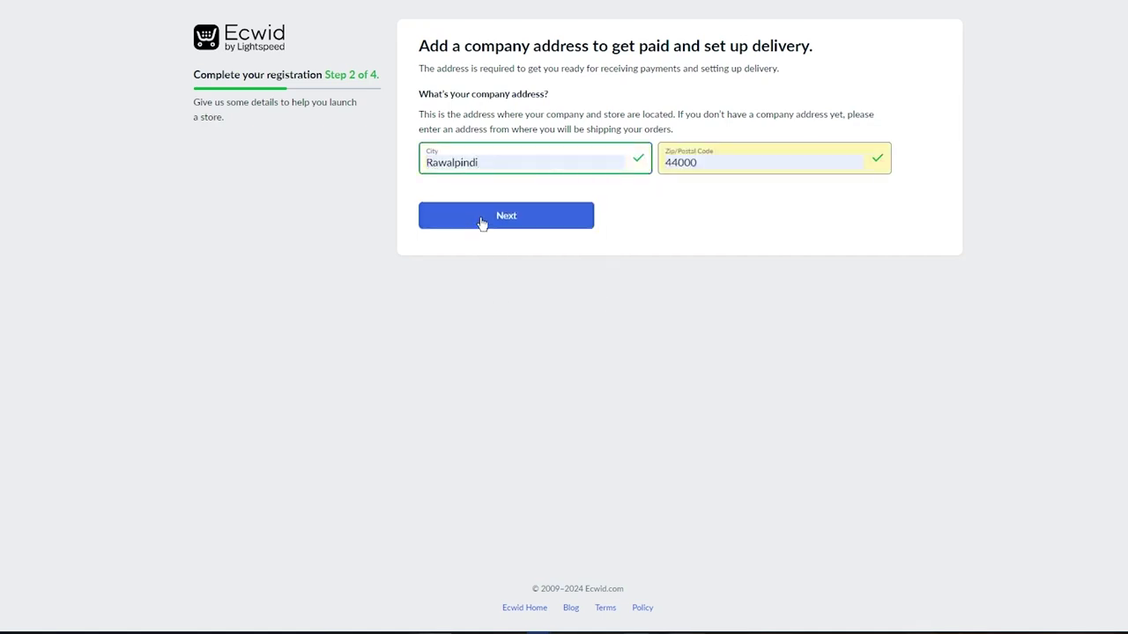
click(480, 220)
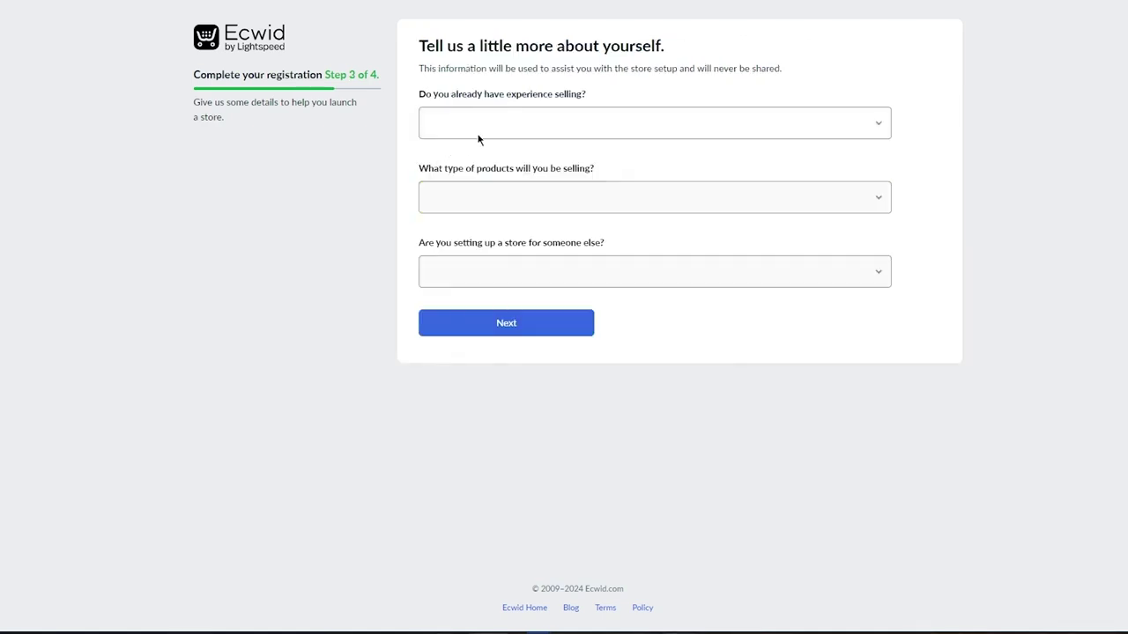
- Answer 'I'm just getting started', Apparel/Shoes/Accessories and No, then continue to step 4
click(530, 133)
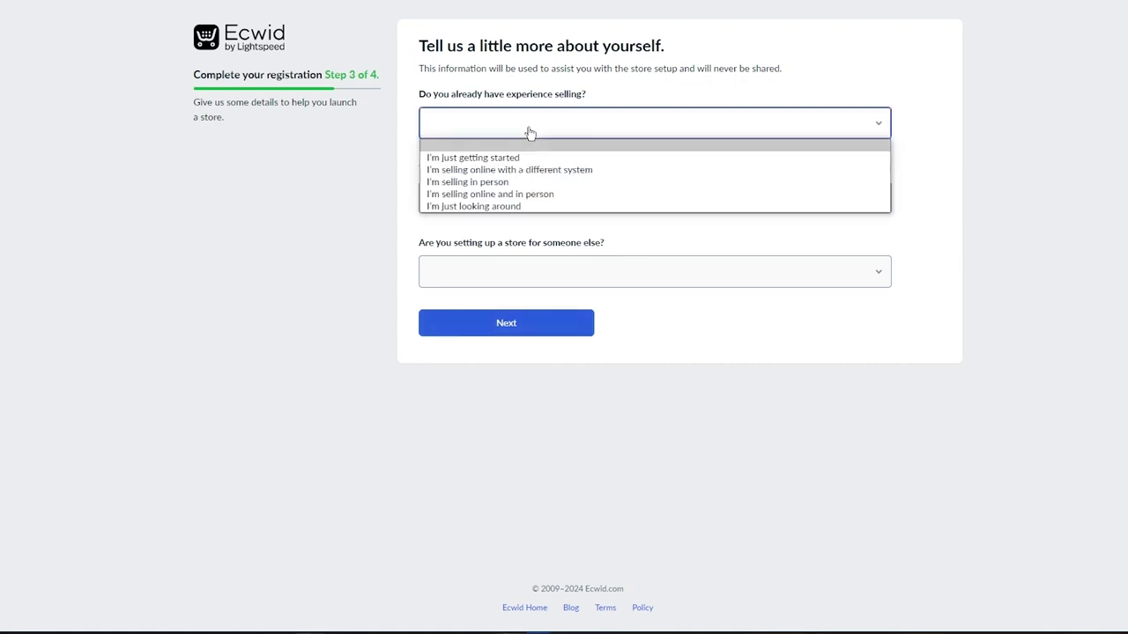
click(524, 160)
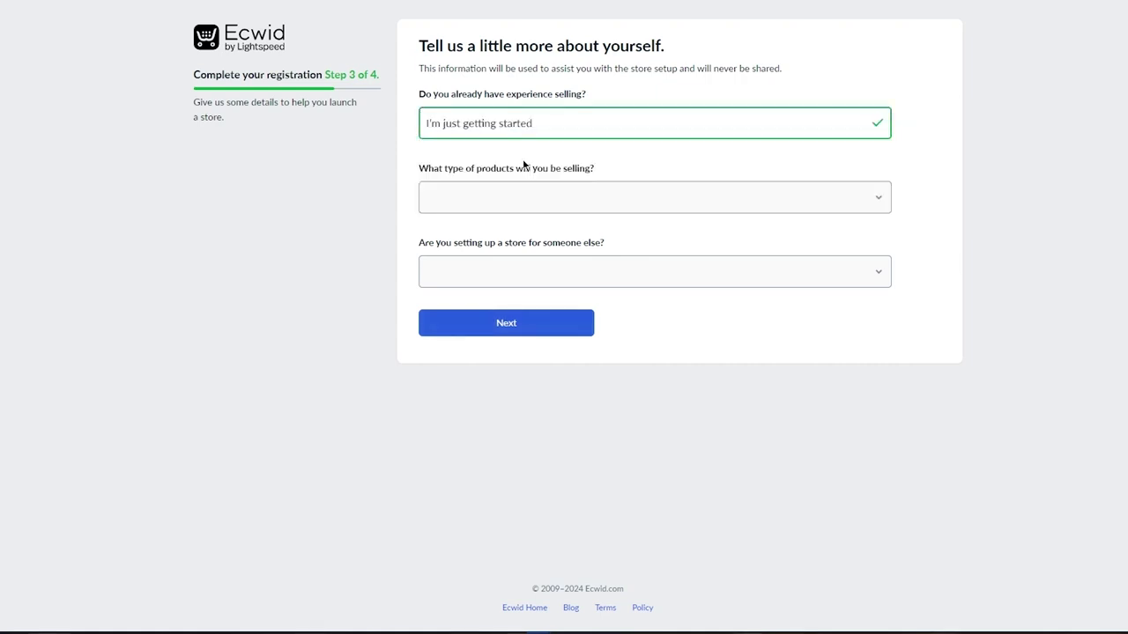
click(487, 202)
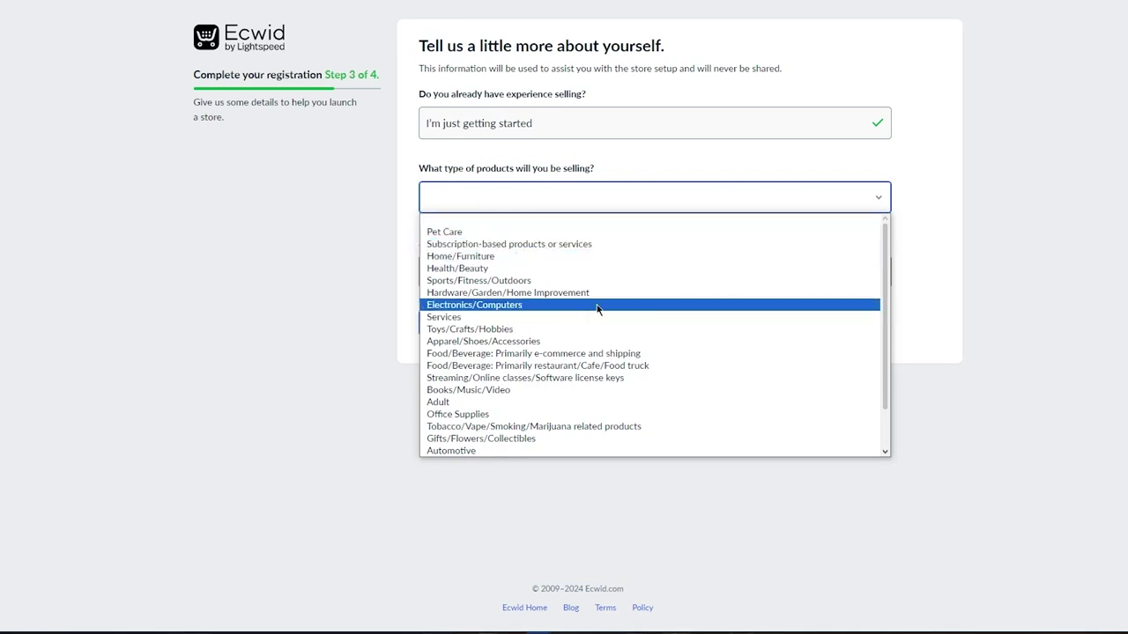
click(541, 342)
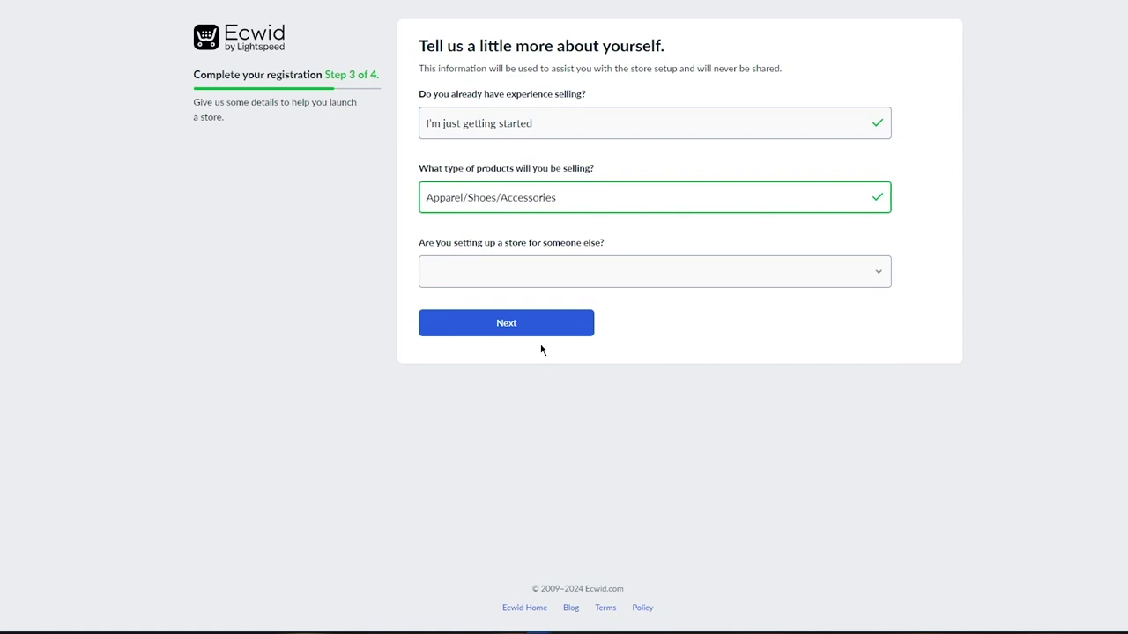
click(508, 265)
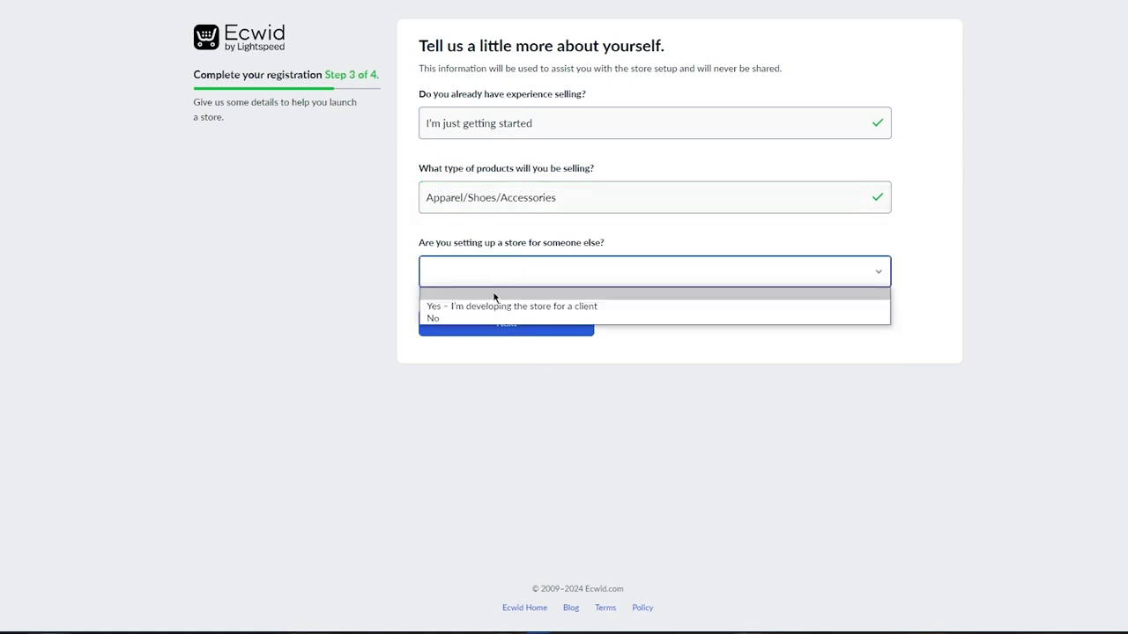
click(484, 318)
click(500, 325)
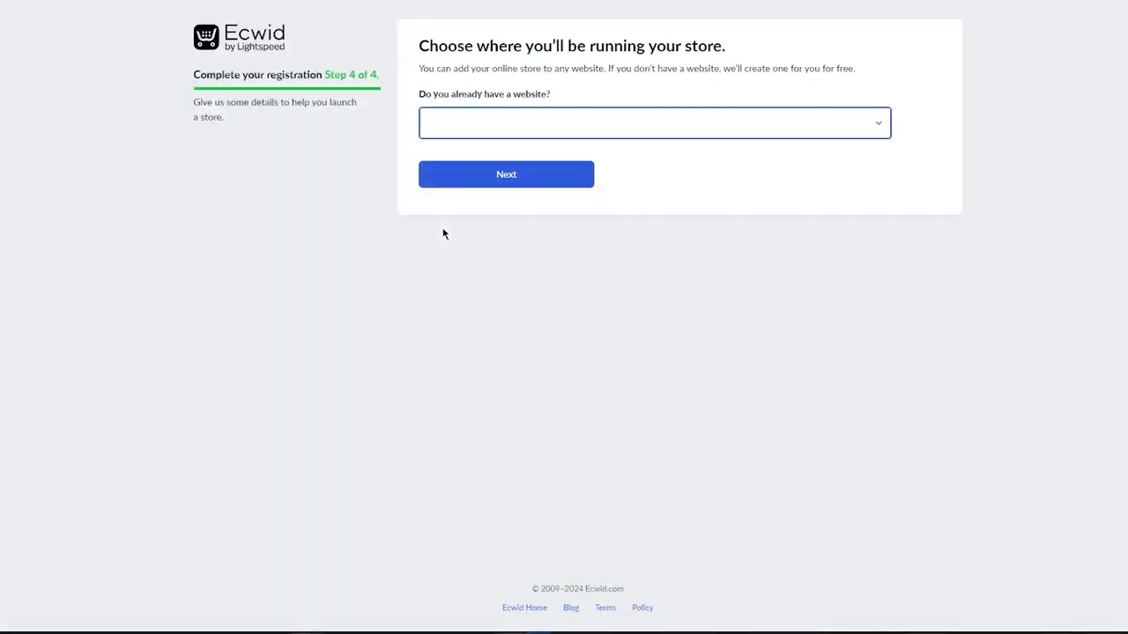
- Answer No to an existing website, keep the john-s-apparel.company.site address, and submit
click(509, 116)
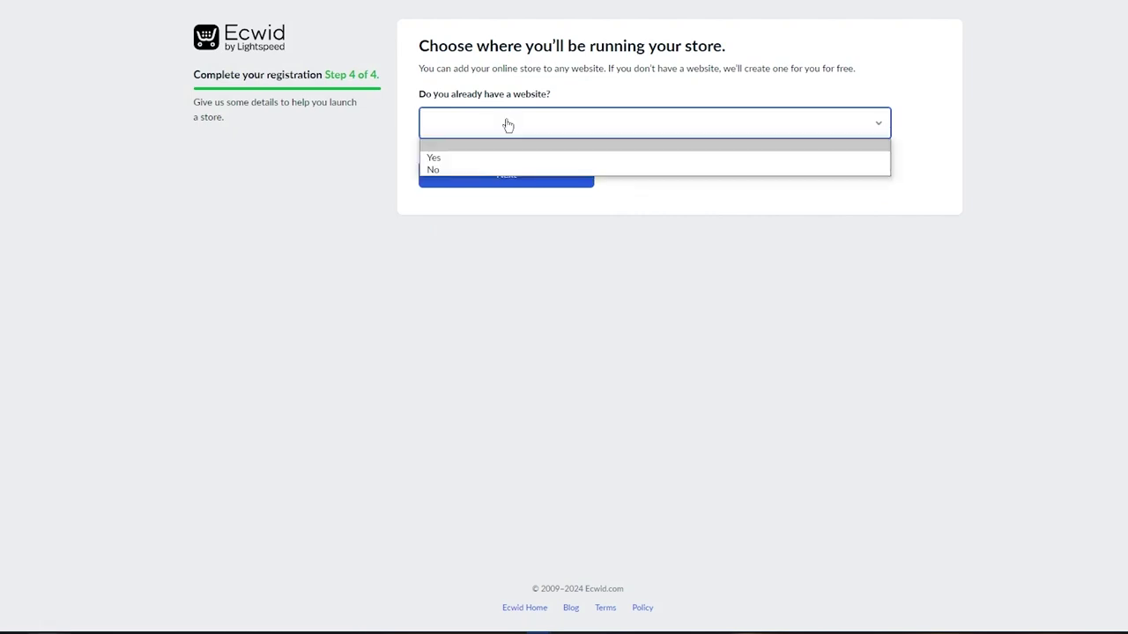
click(460, 170)
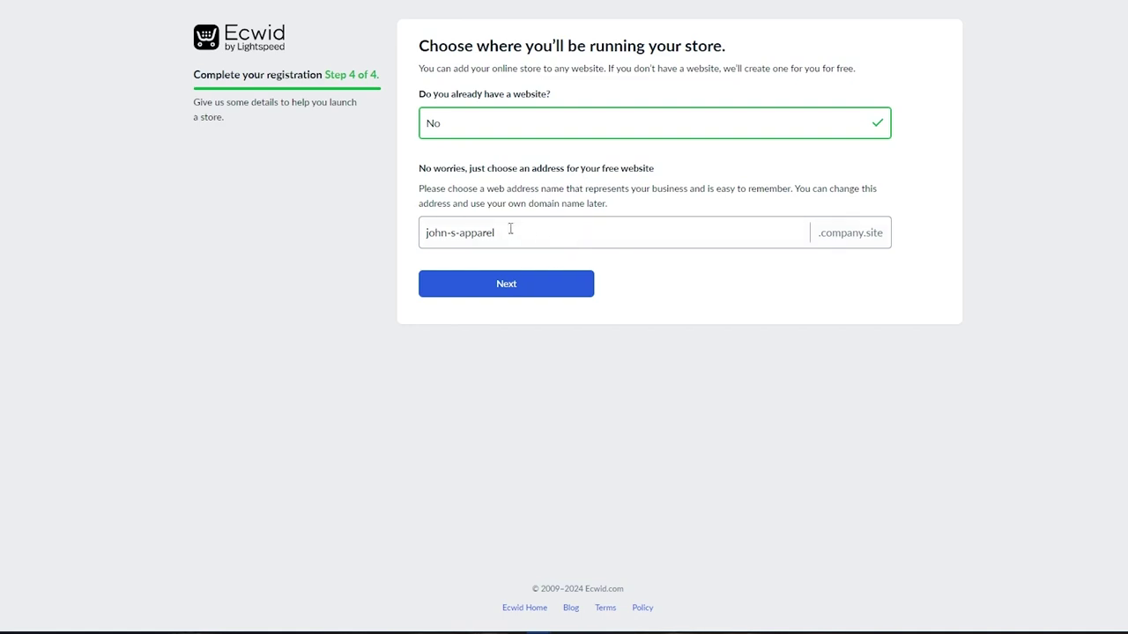
click(523, 229)
click(524, 286)
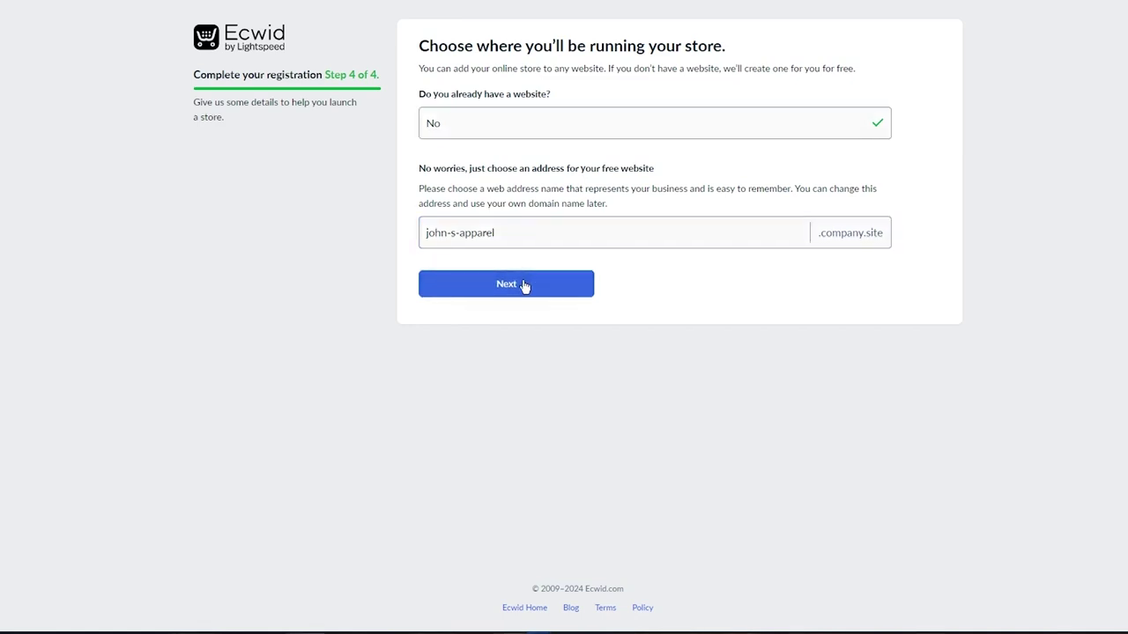
click(475, 290)
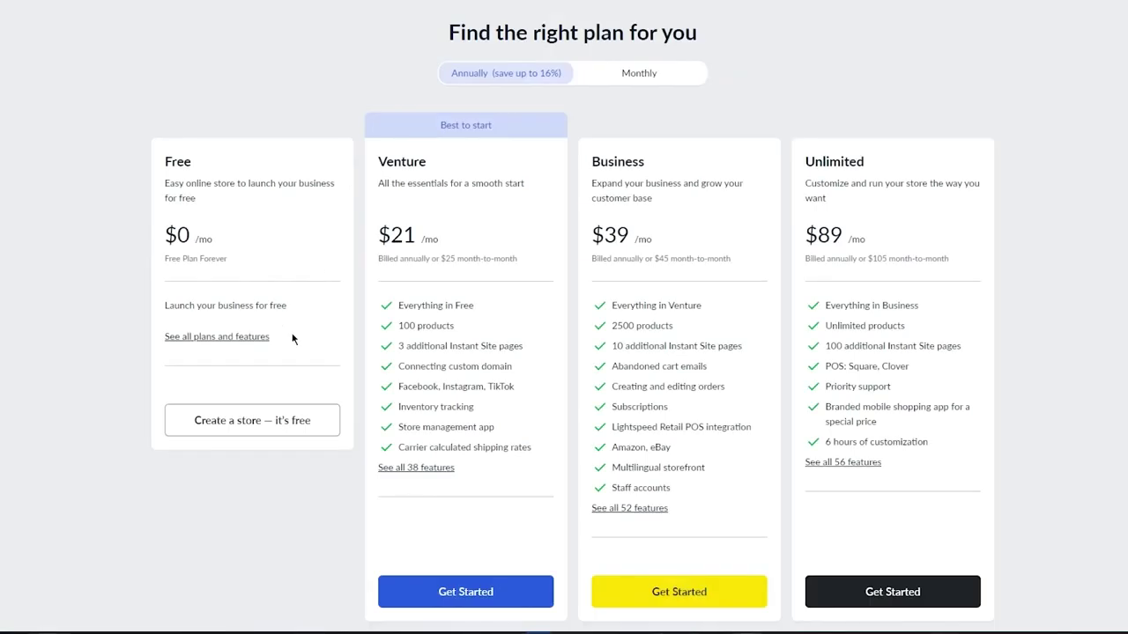
- Choose the Free plan and scroll through the new store dashboard's setup to-do list
click(255, 410)
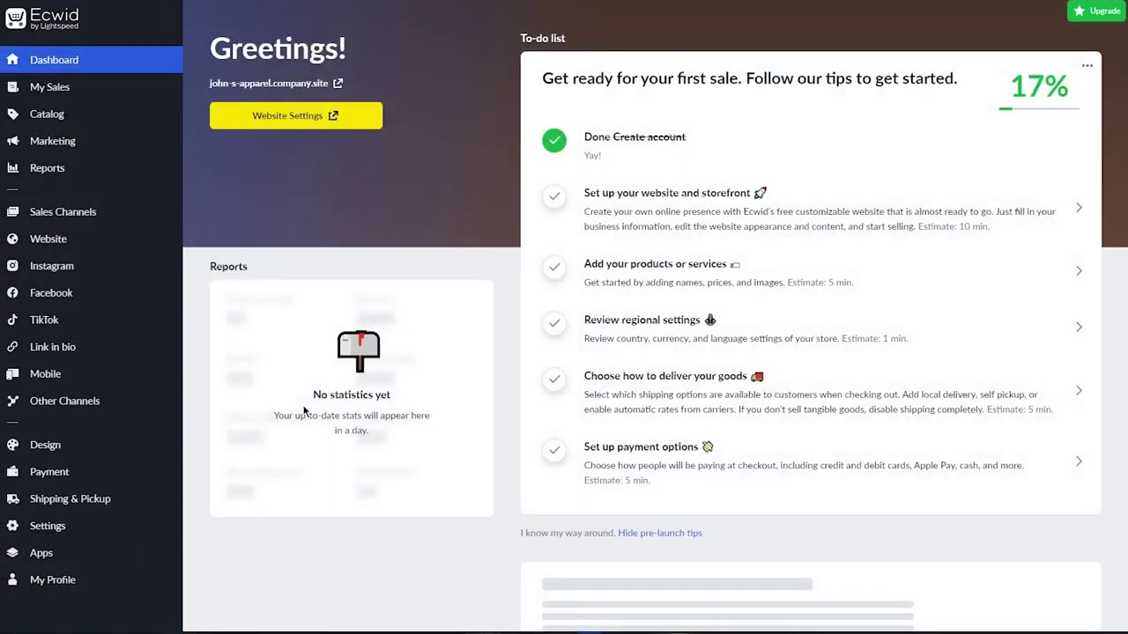
scroll(494, 264, down, 5)
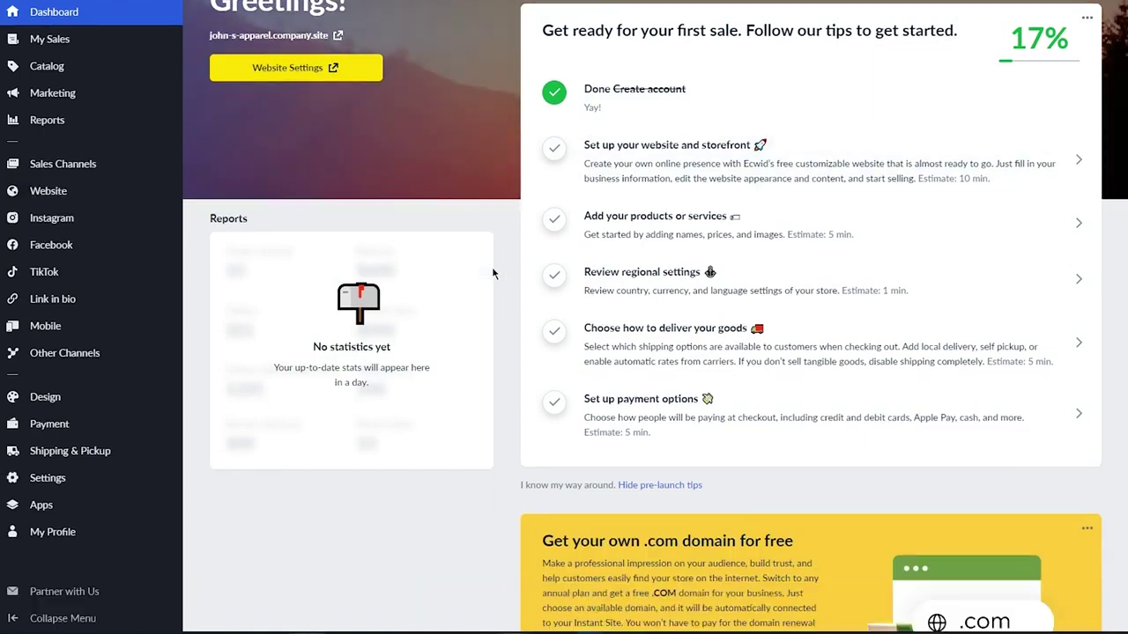
scroll(493, 273, up, 5)
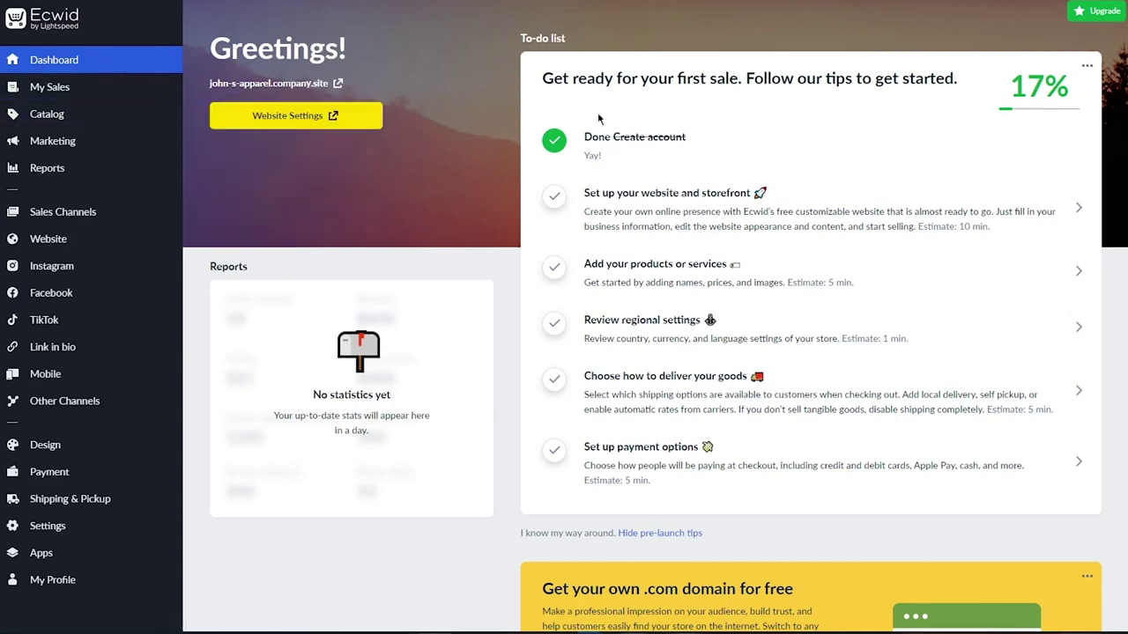
scroll(600, 238, down, 4)
scroll(368, 237, up, 5)
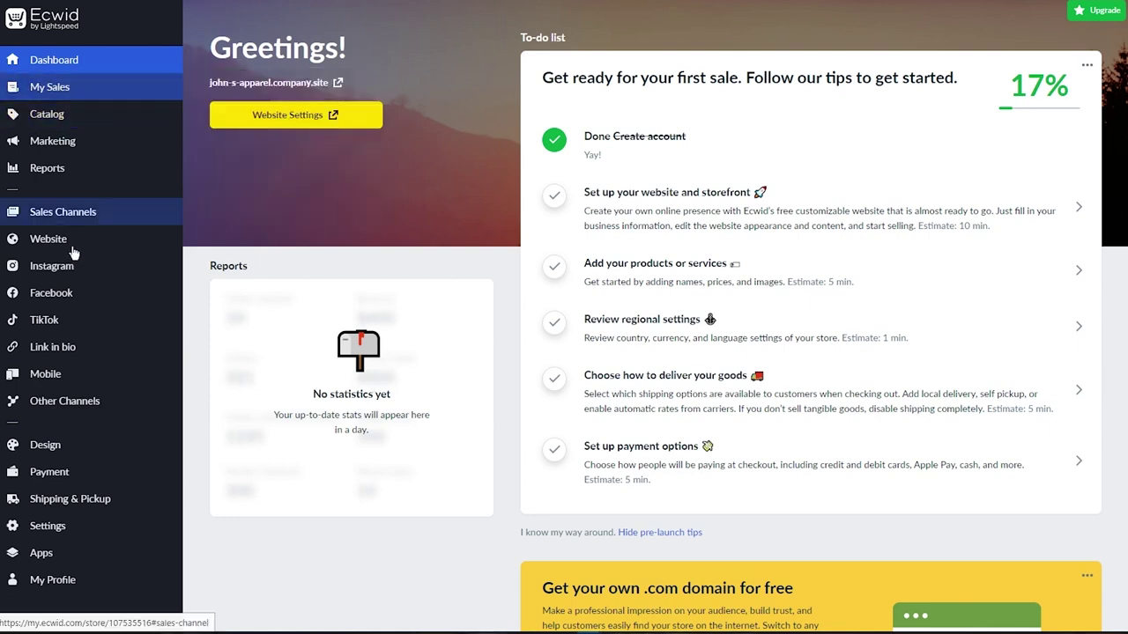
- Visit the empty Orders page under My Sales, then the empty Customers page
mouse_move(104, 99)
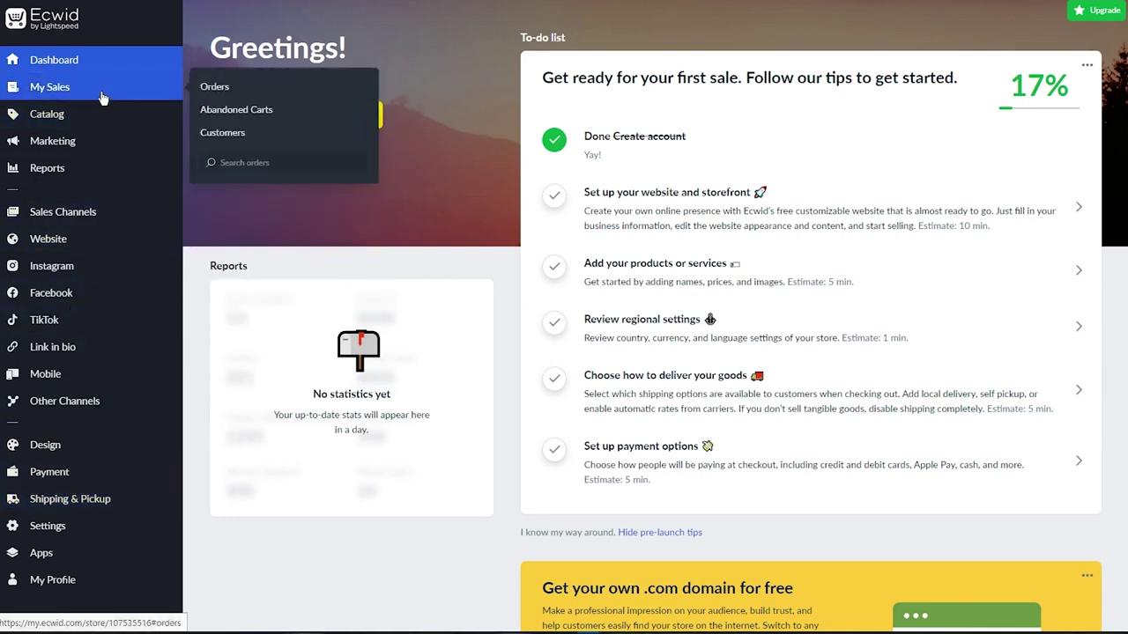
click(103, 96)
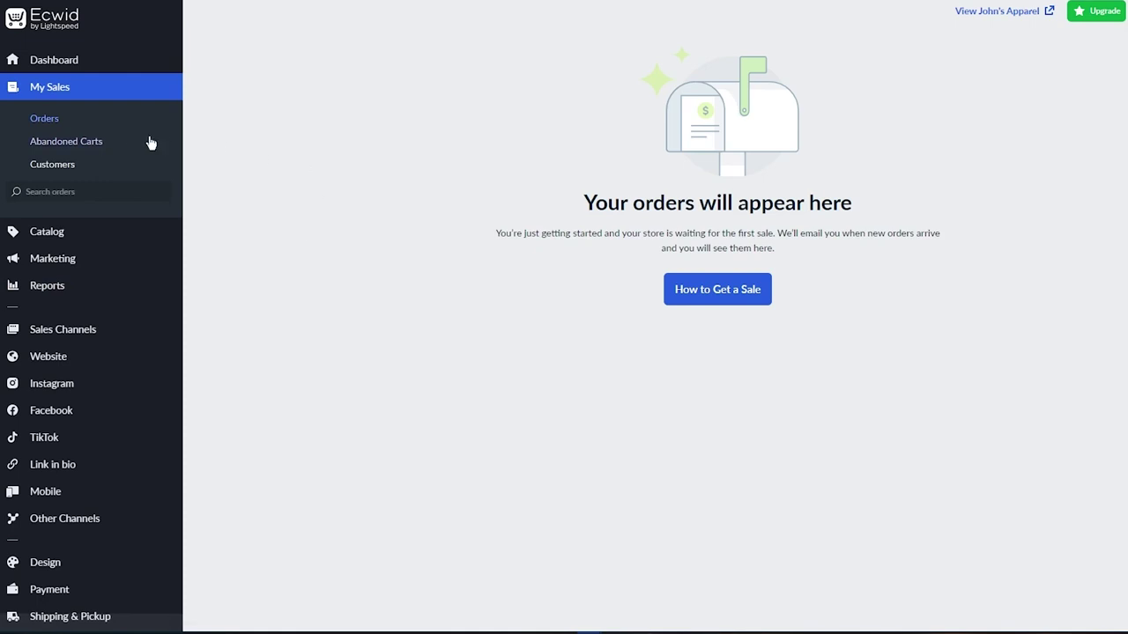
click(82, 165)
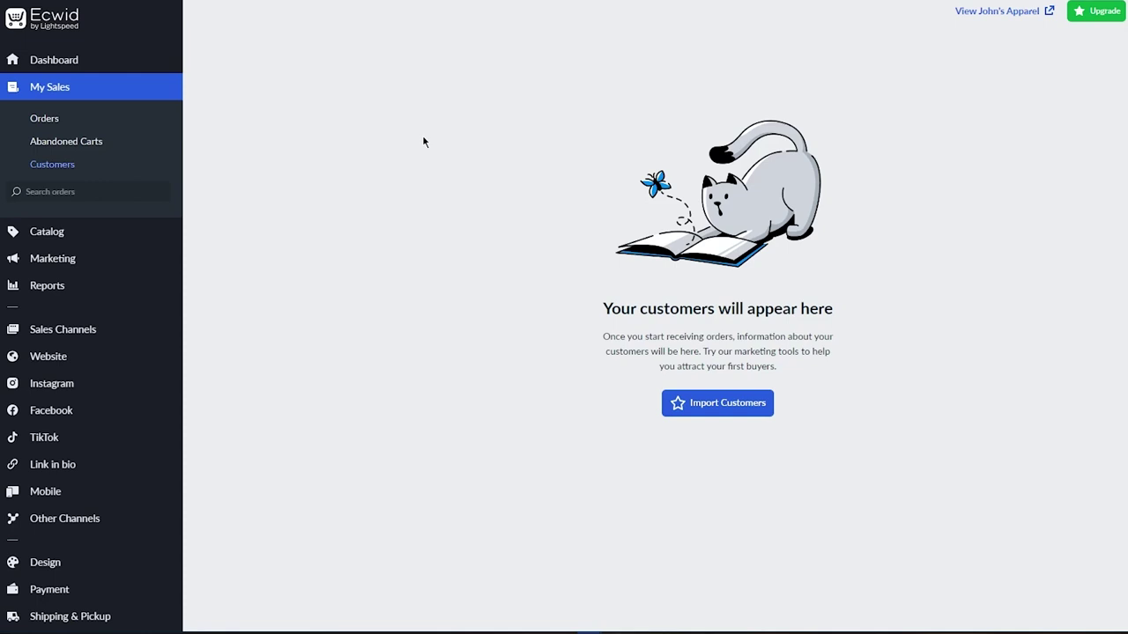
scroll(125, 195, down, 2)
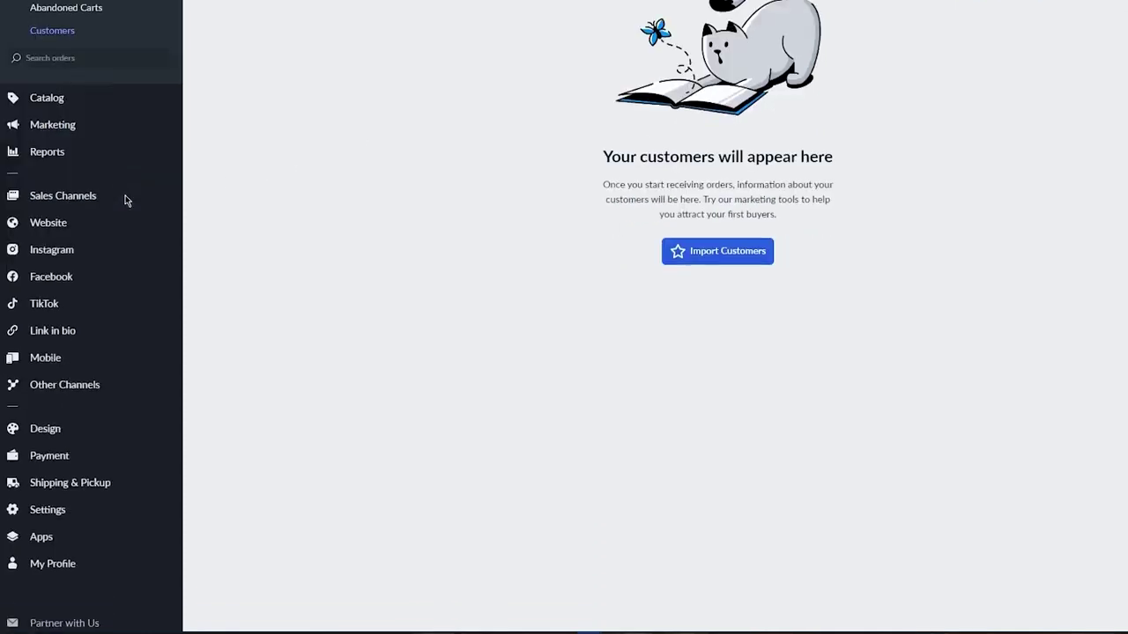
- Open Catalog's Products list and scroll through the sample clothing items
mouse_move(94, 111)
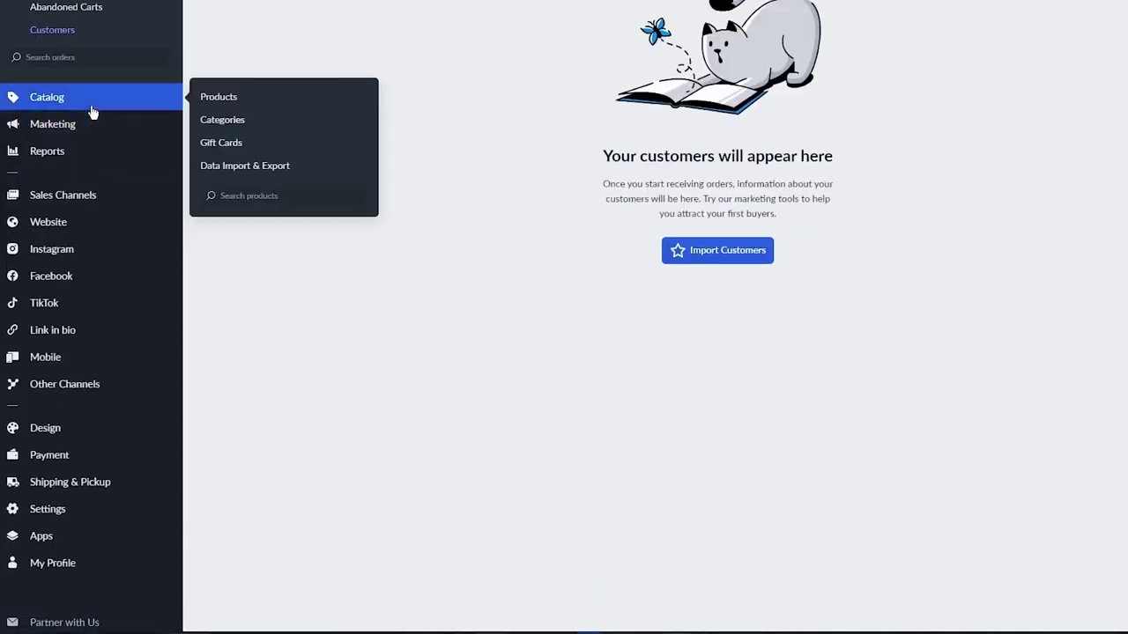
click(93, 111)
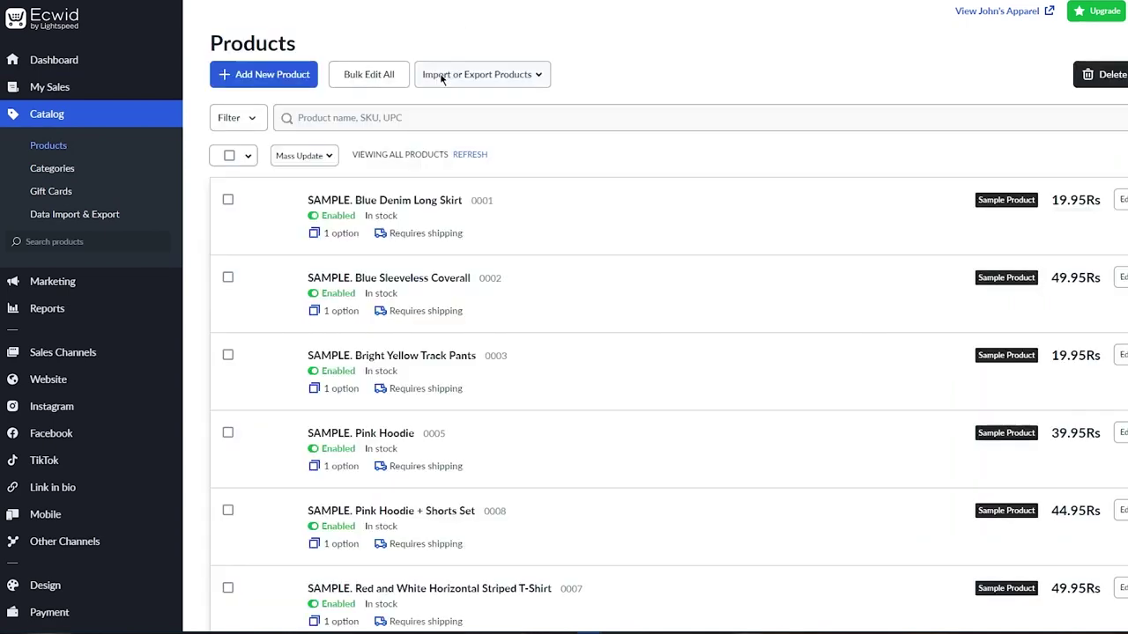
scroll(542, 248, down, 10)
scroll(542, 248, down, 2)
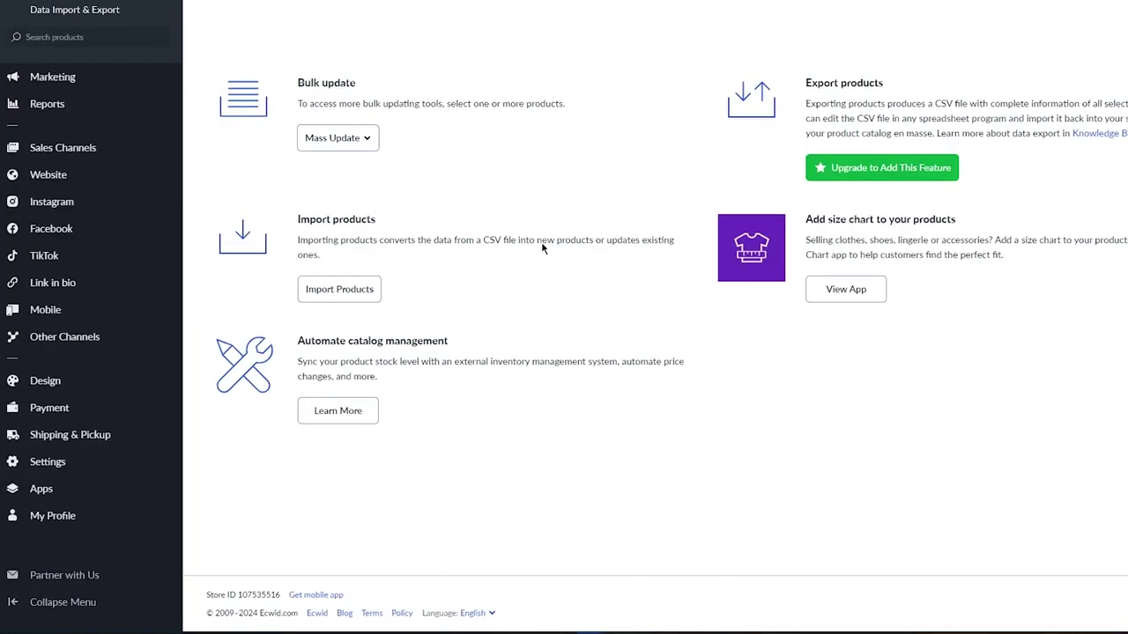
scroll(542, 248, up, 15)
scroll(542, 249, down, 3)
scroll(542, 248, down, 1)
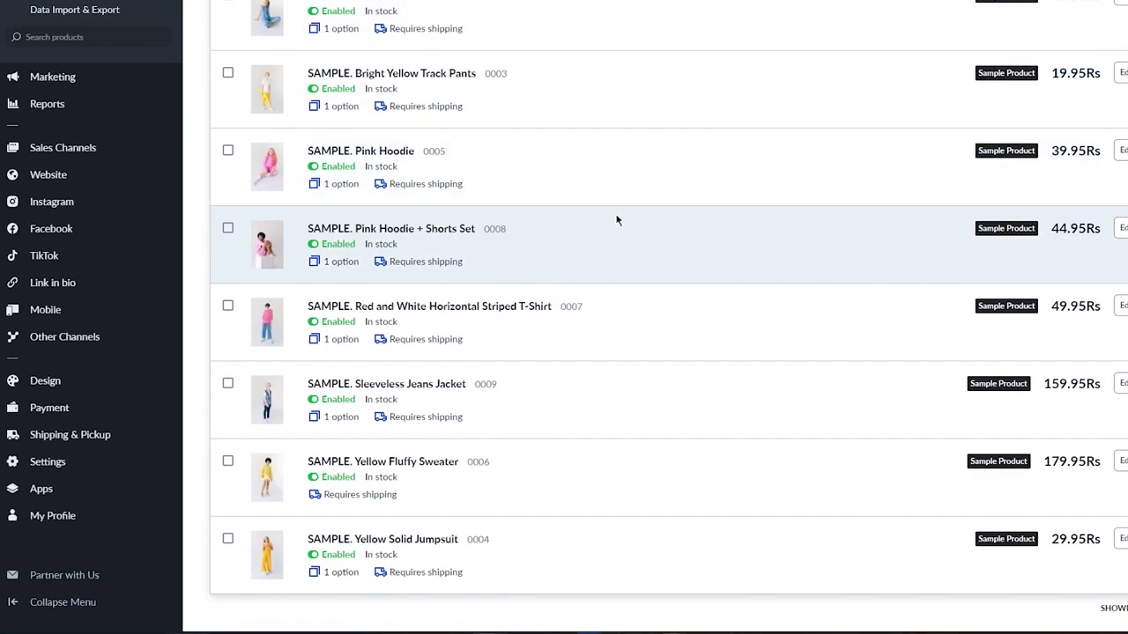
scroll(617, 220, up, 6)
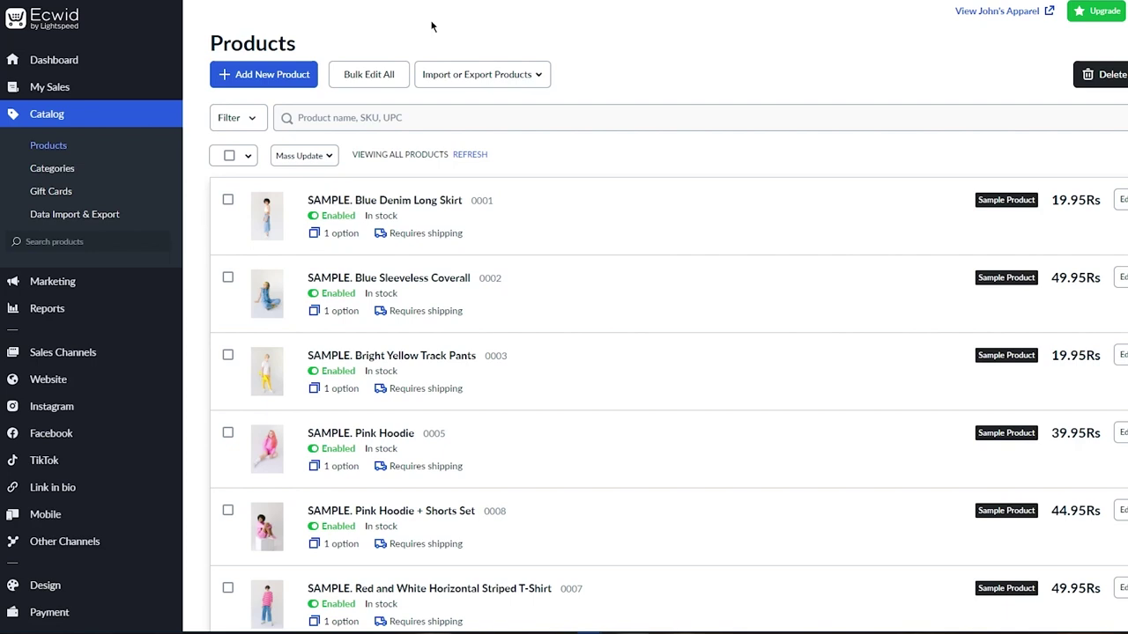
- View the store's Categories, then browse the Gift Cards page showing its Venture plan requirement
click(55, 169)
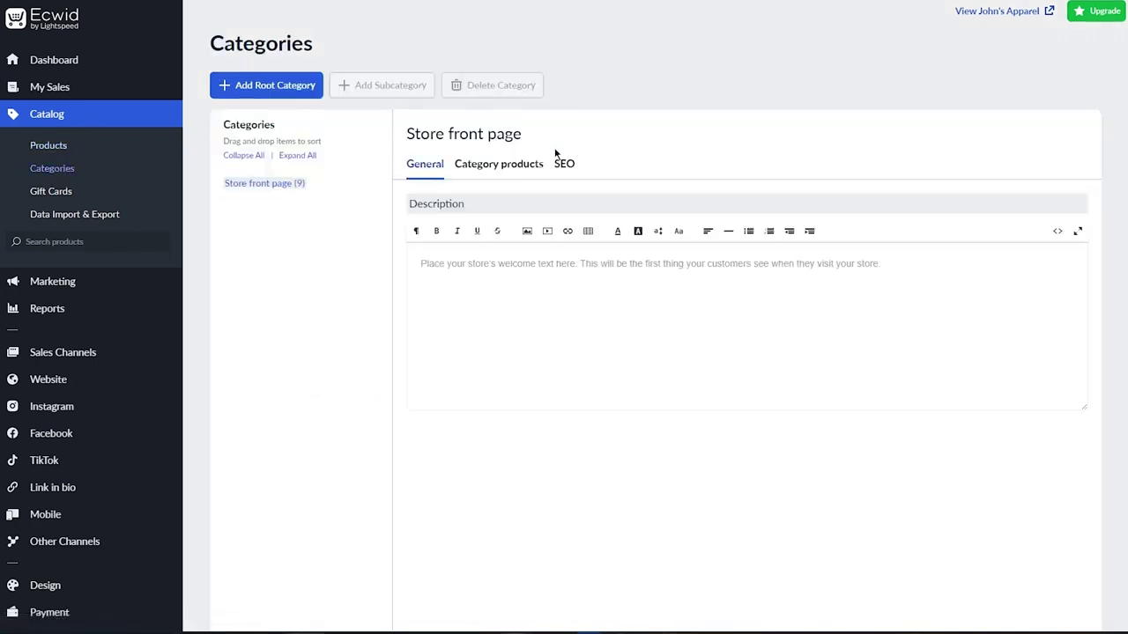
click(51, 192)
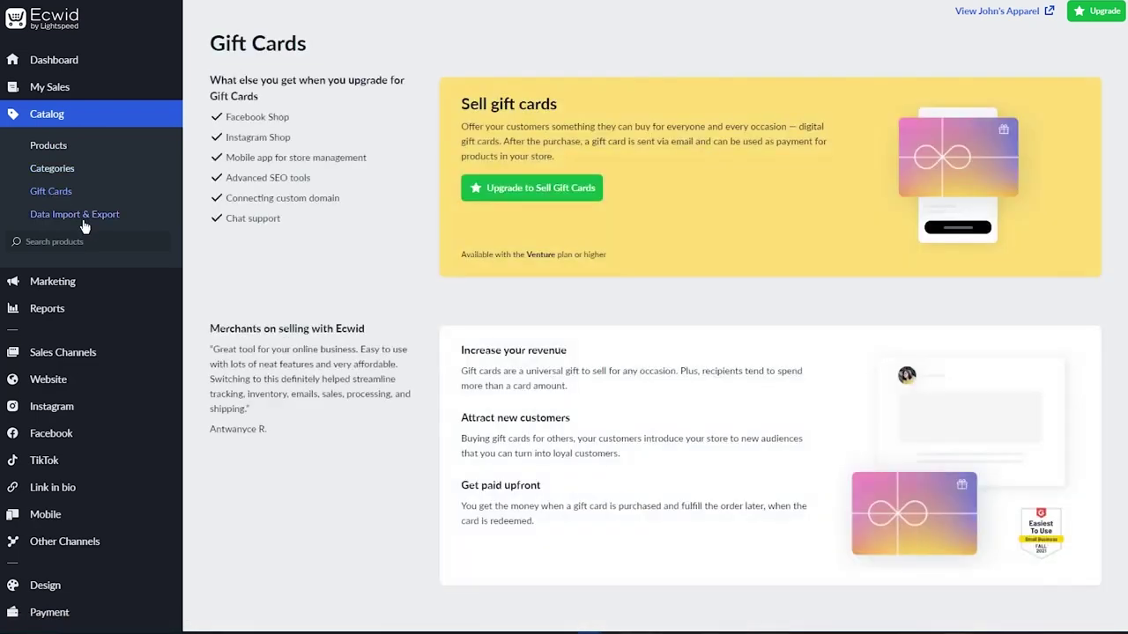
scroll(84, 227, down, 1)
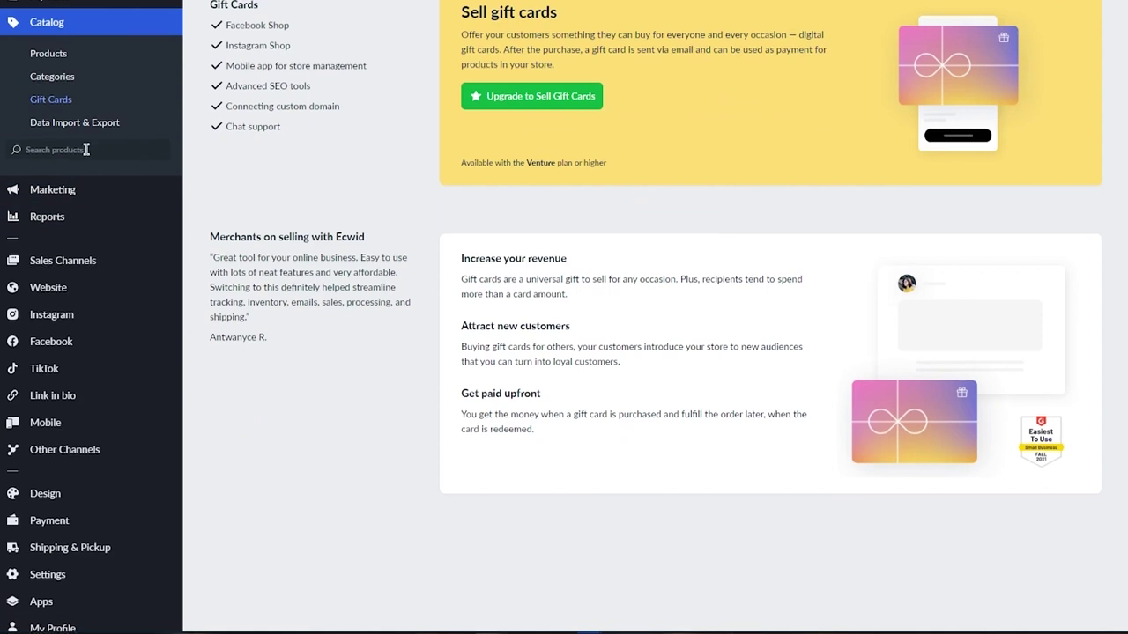
scroll(88, 149, down, 1)
mouse_move(73, 103)
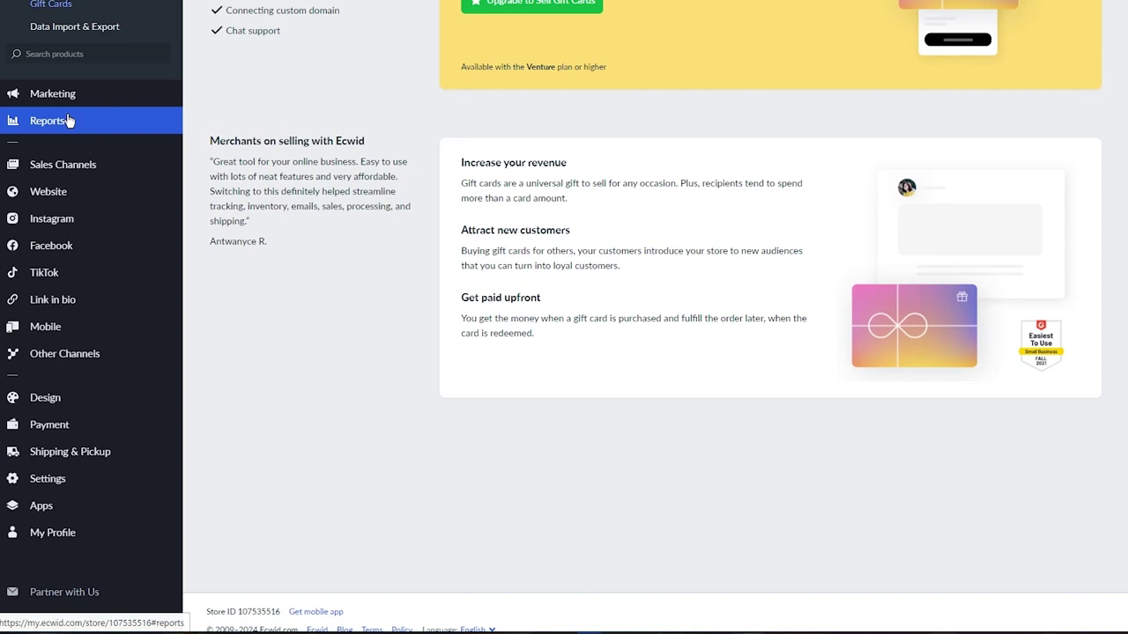
scroll(70, 119, down, 1)
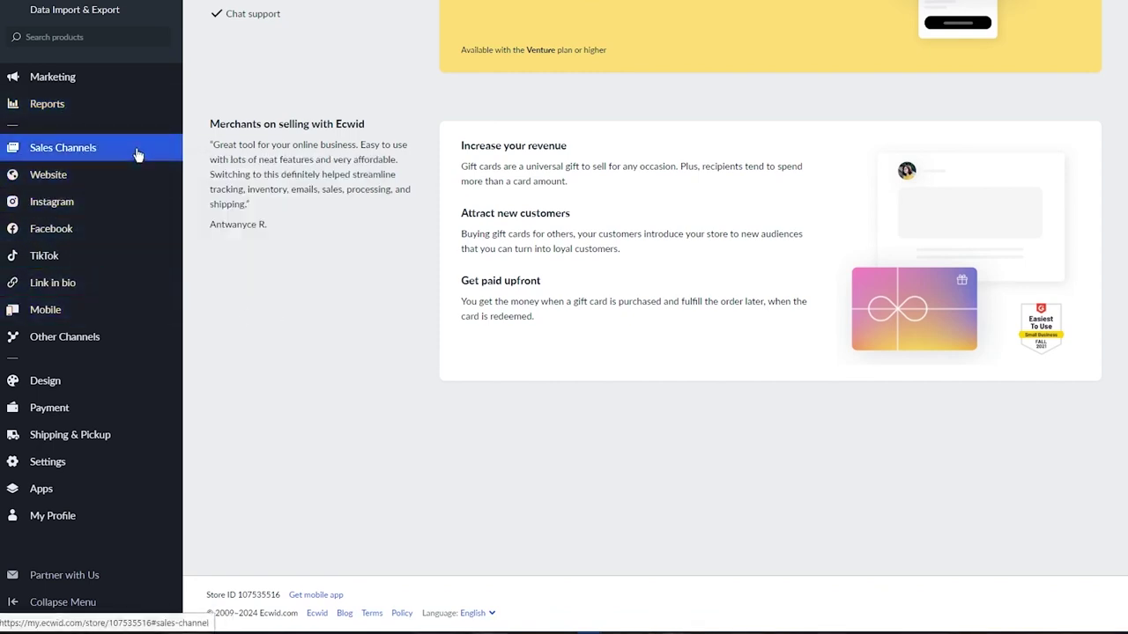
- Browse the Sell Everywhere channels: mobile apps, Lightspeed Retail, Instagram, Facebook, Google Shopping, Amazon, eBay
click(139, 149)
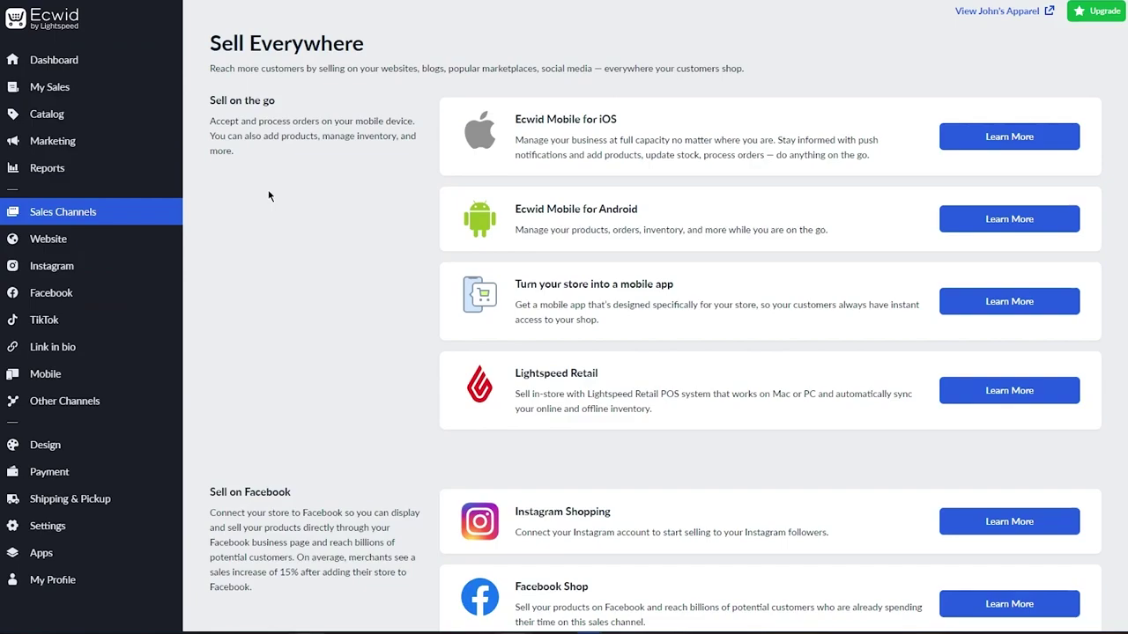
scroll(269, 195, down, 15)
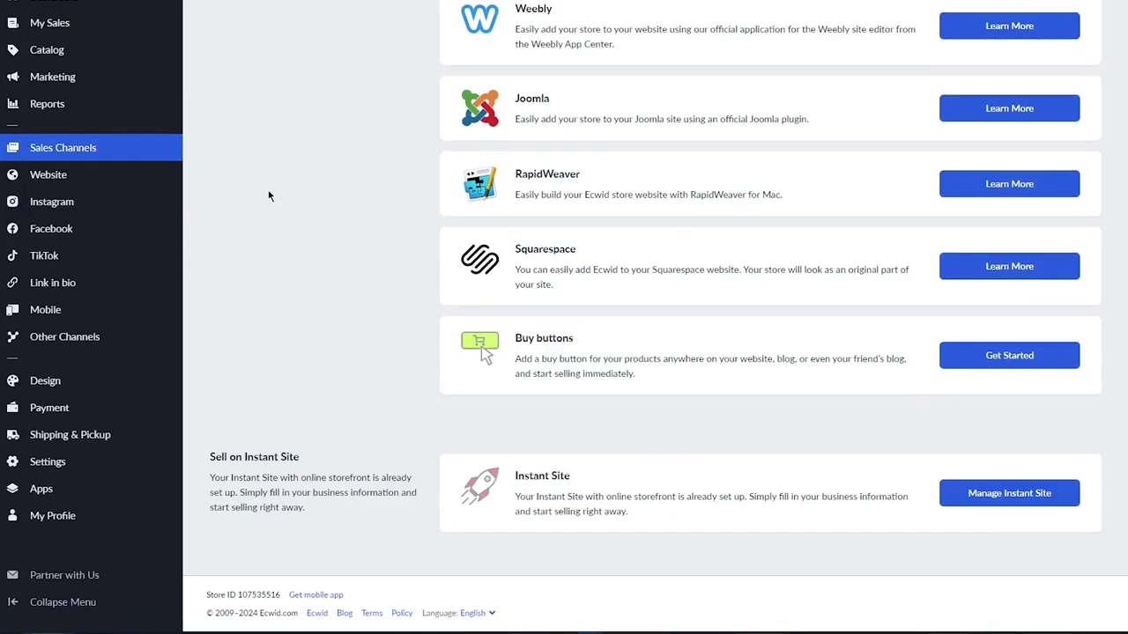
scroll(269, 196, up, 15)
scroll(269, 195, down, 15)
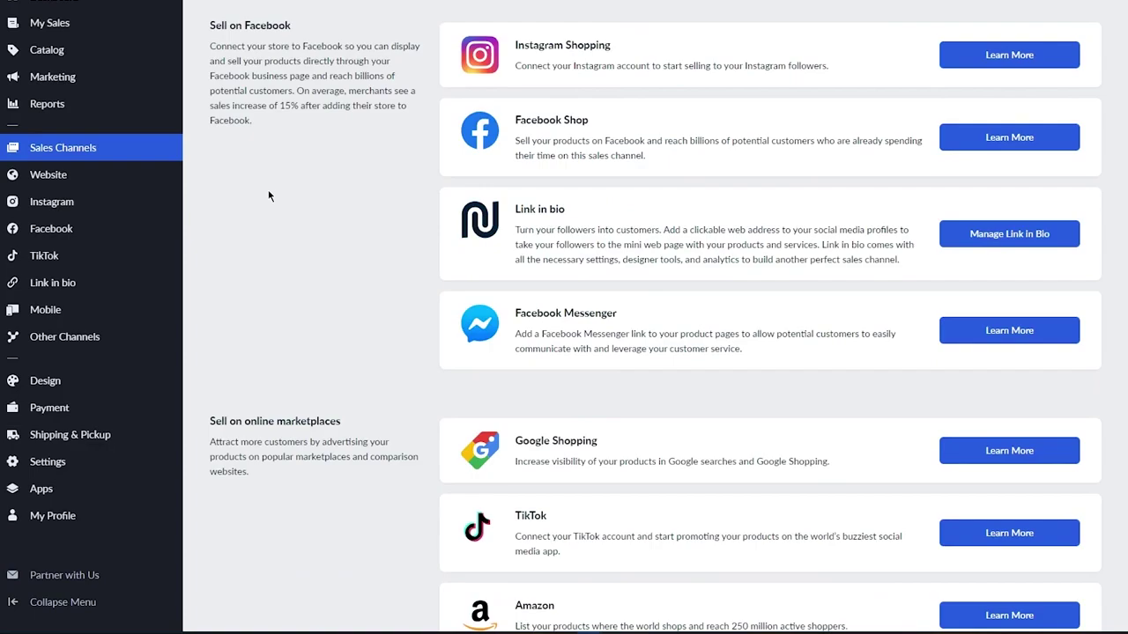
scroll(269, 196, up, 15)
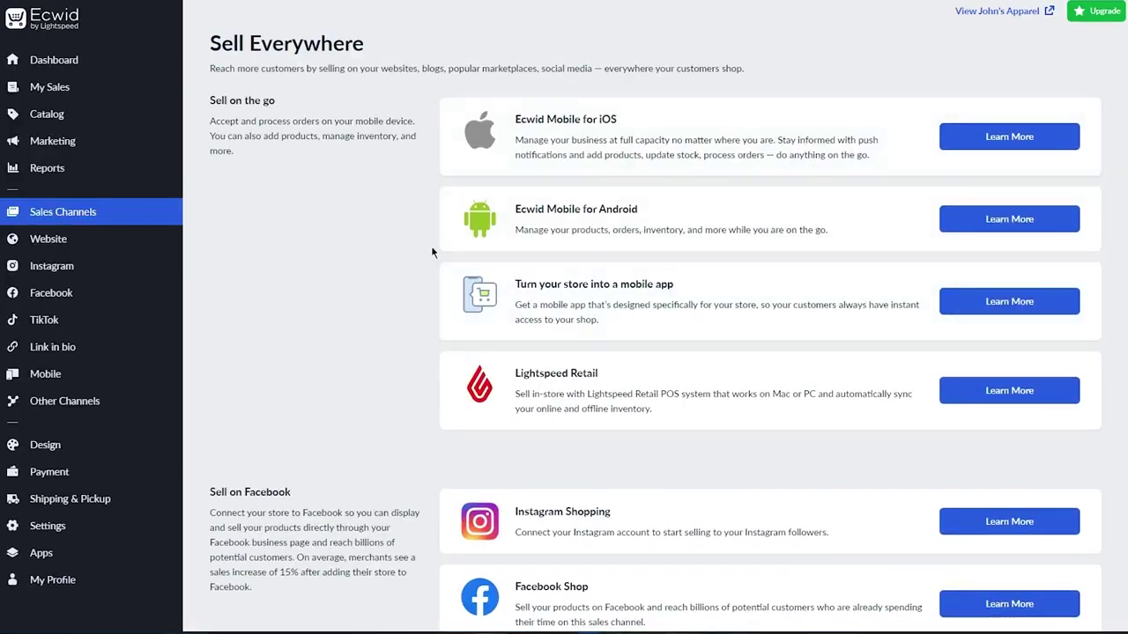
scroll(431, 245, down, 7)
scroll(431, 246, down, 4)
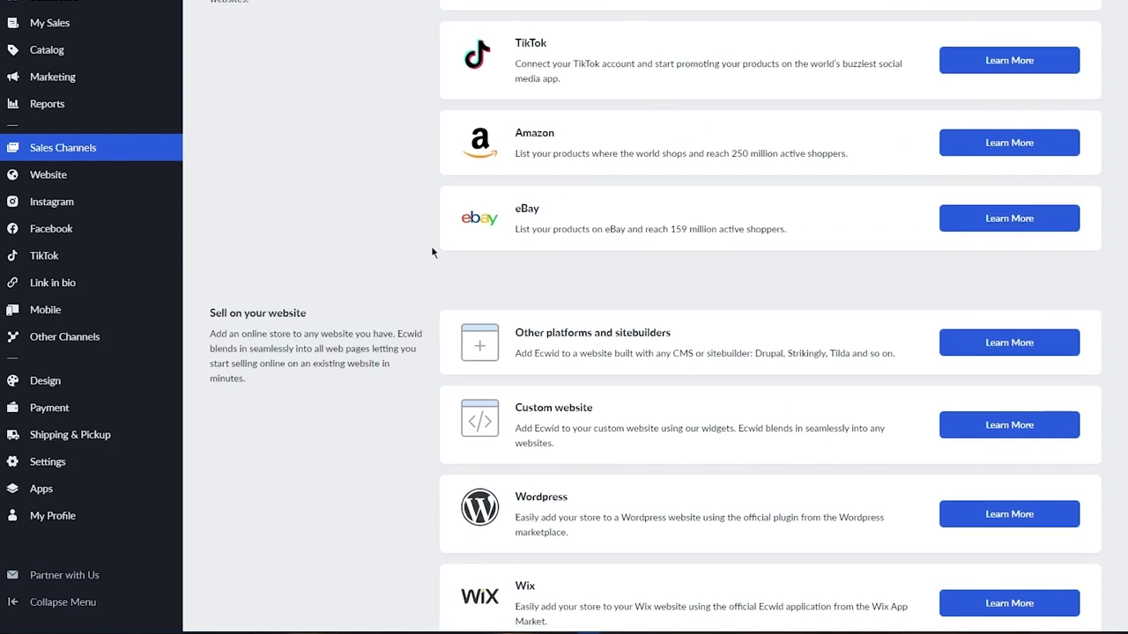
scroll(431, 246, up, 8)
scroll(432, 252, up, 3)
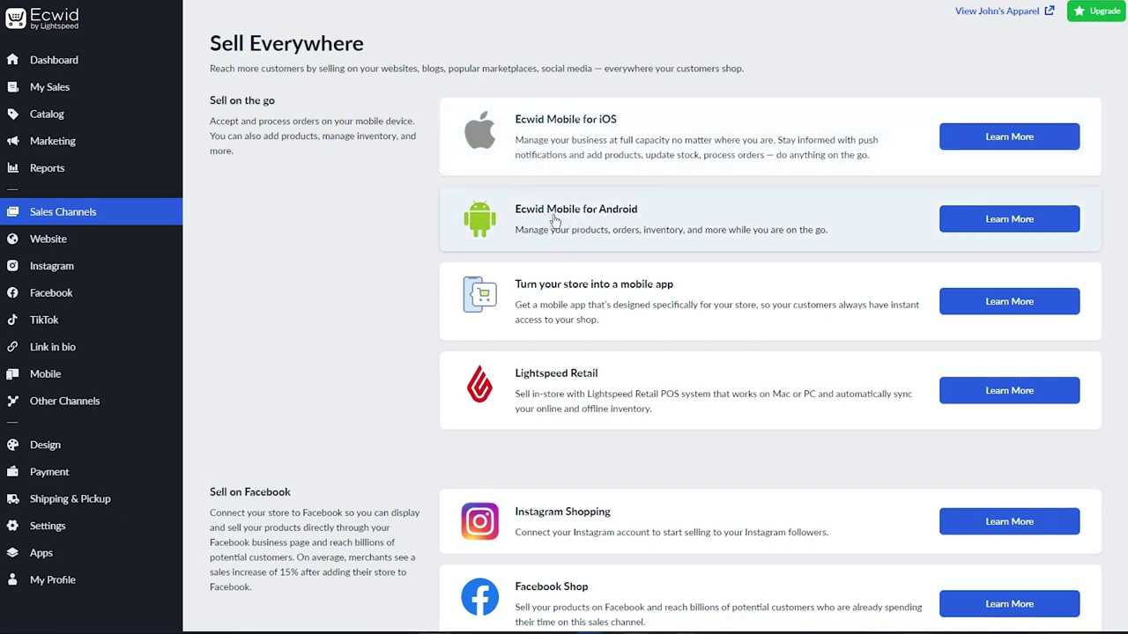
scroll(599, 220, down, 2)
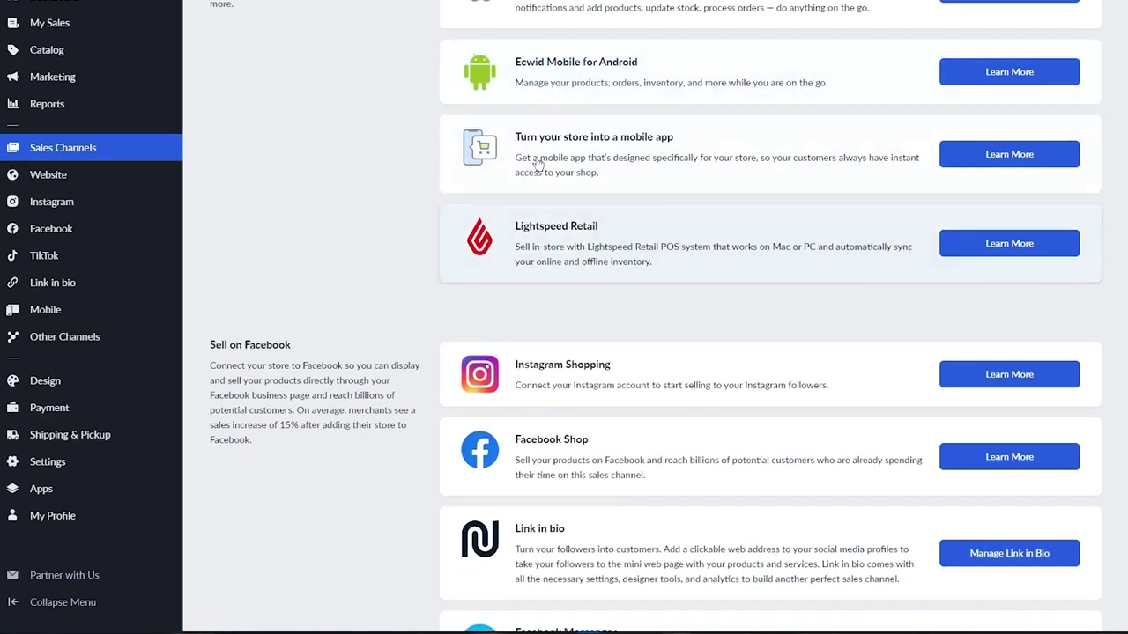
scroll(388, 185, down, 4)
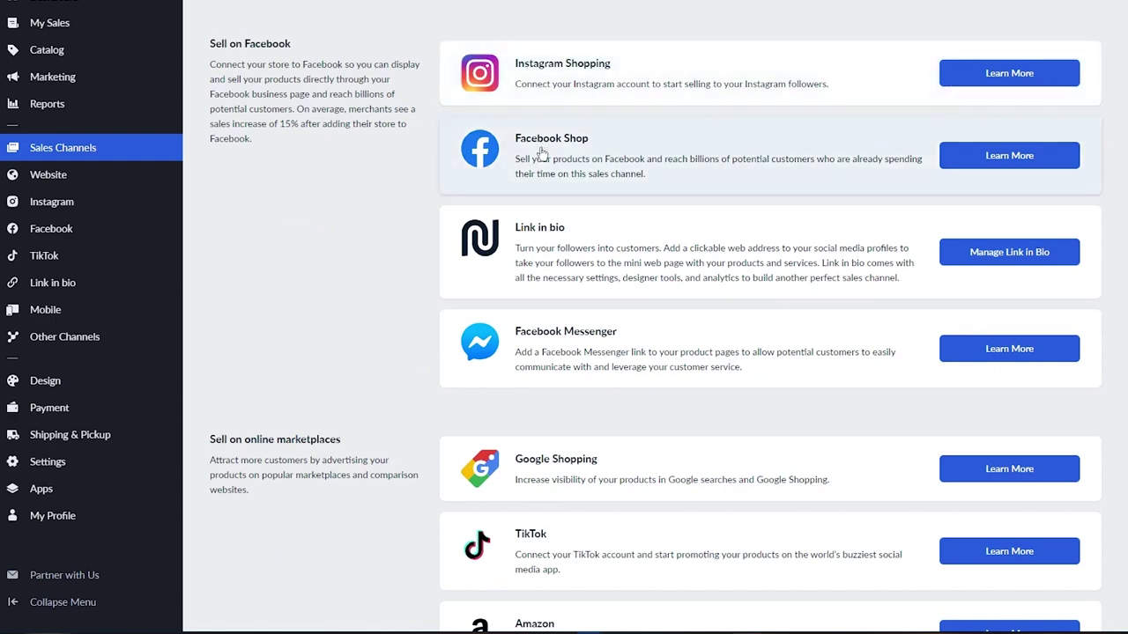
scroll(555, 242, down, 2)
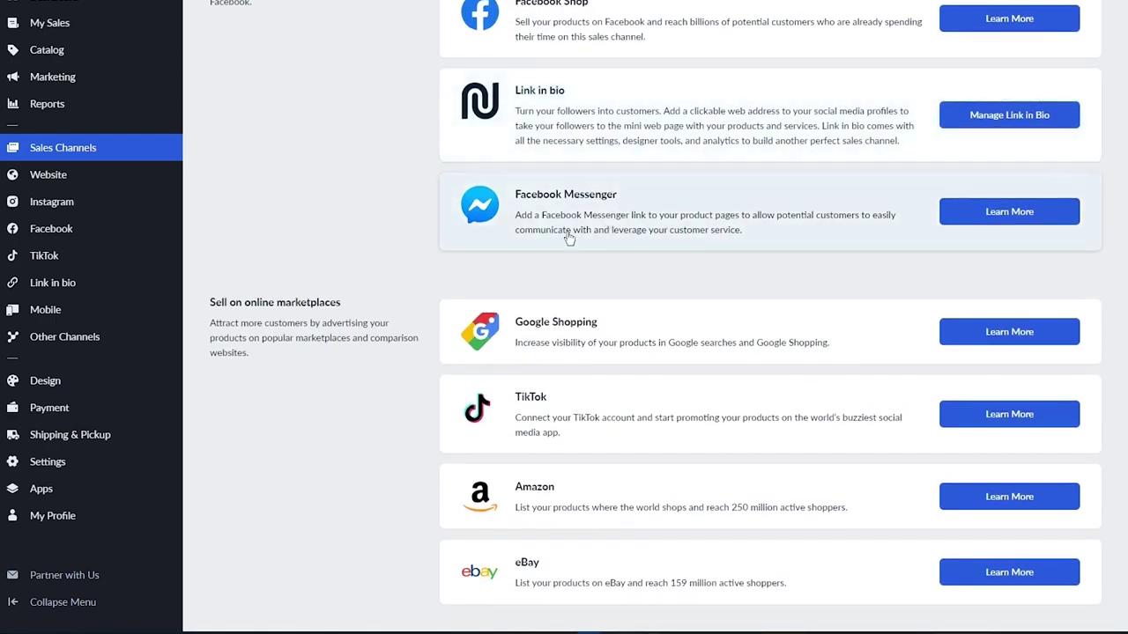
scroll(590, 227, down, 2)
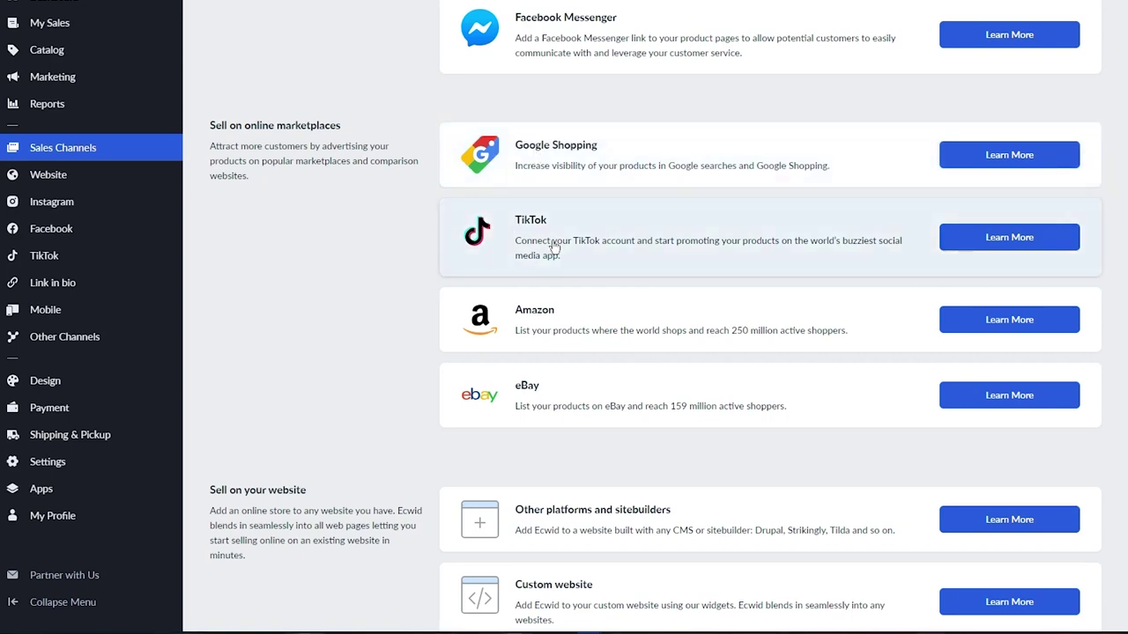
scroll(548, 244, down, 1)
scroll(536, 234, down, 2)
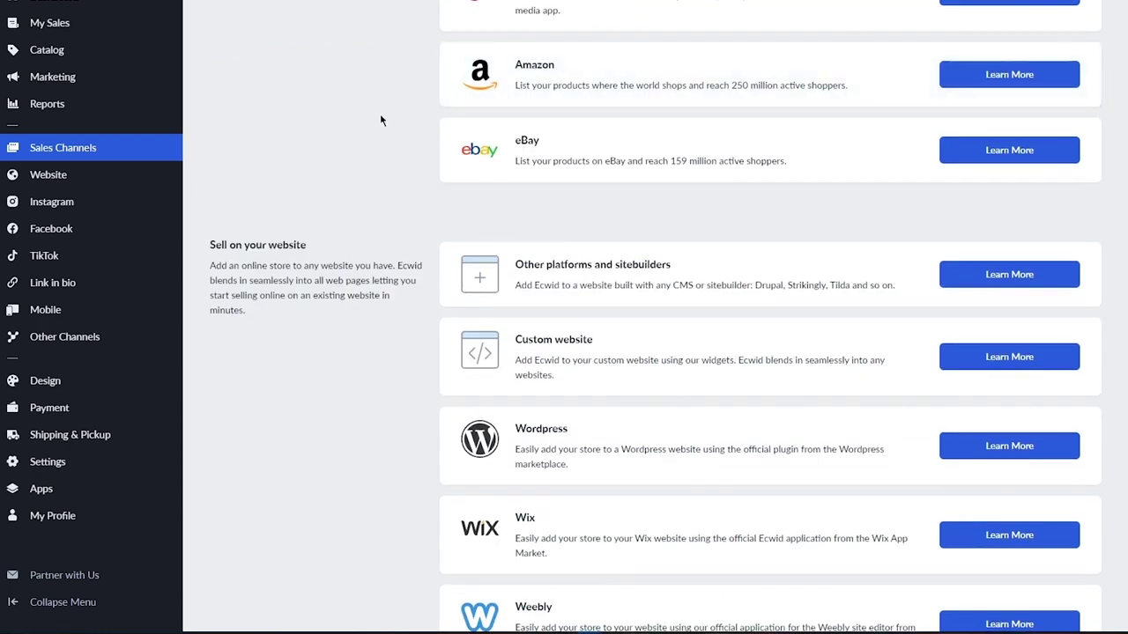
scroll(380, 120, down, 3)
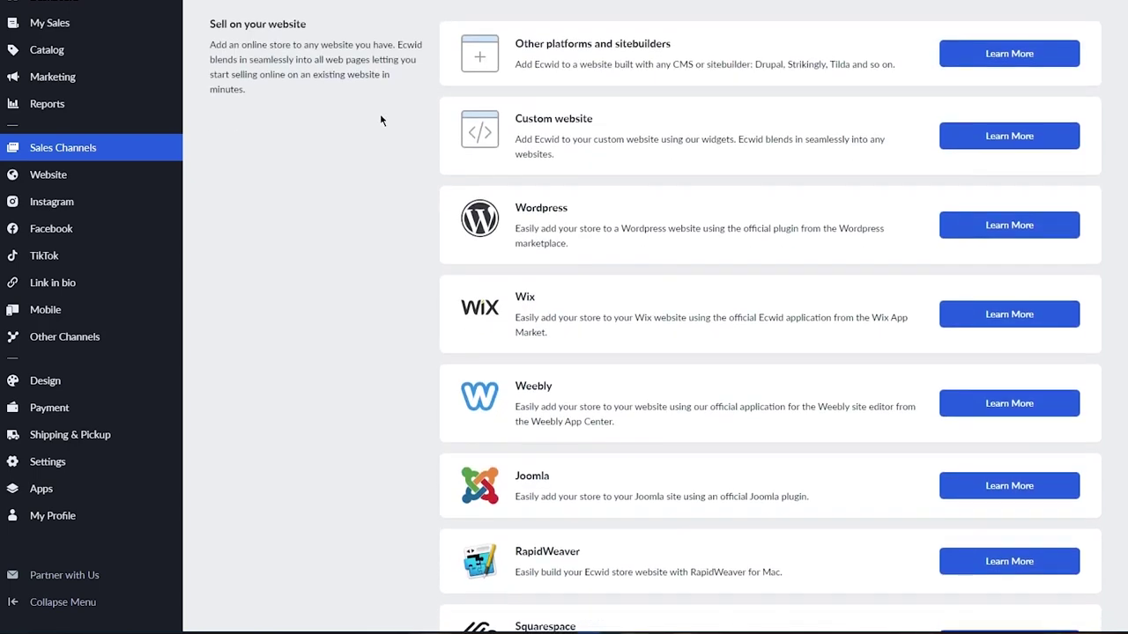
scroll(380, 118, down, 3)
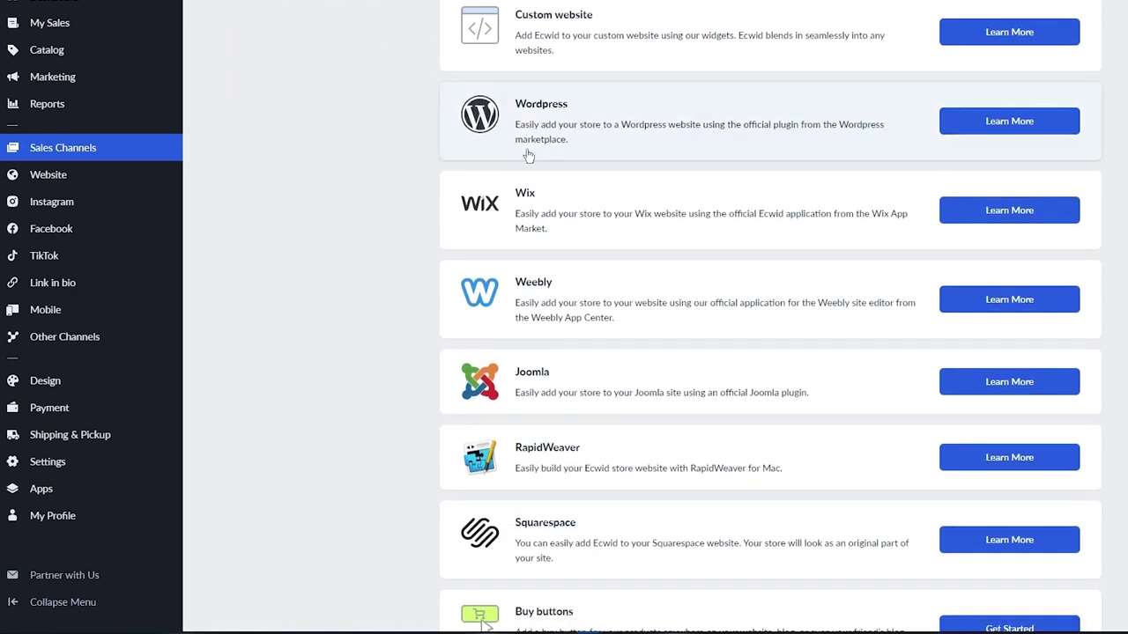
scroll(330, 206, down, 3)
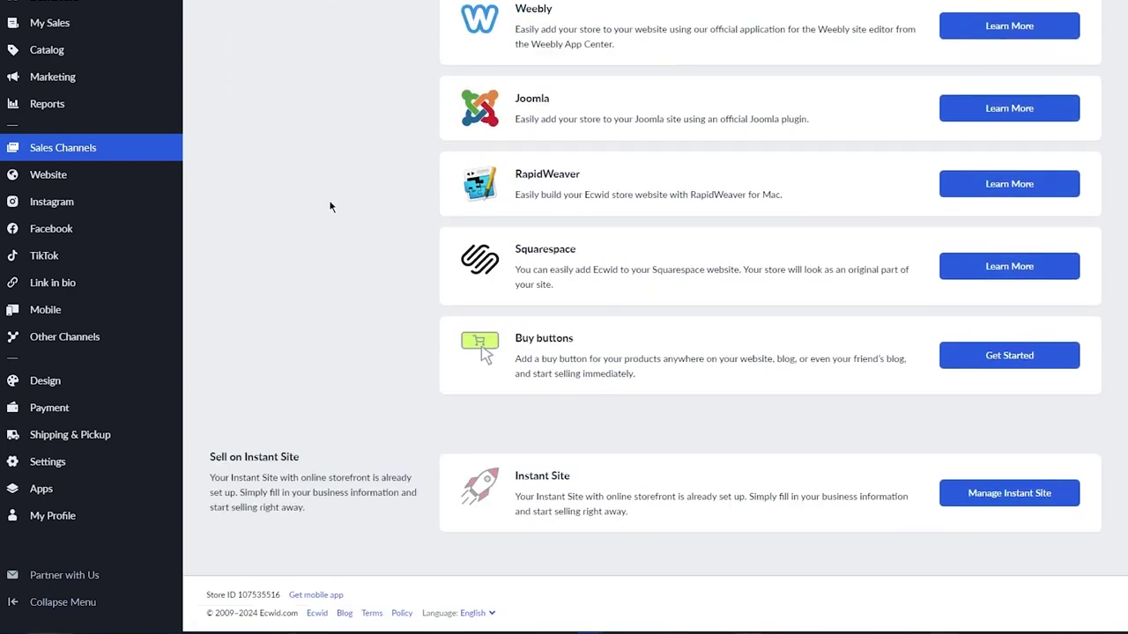
scroll(330, 206, up, 15)
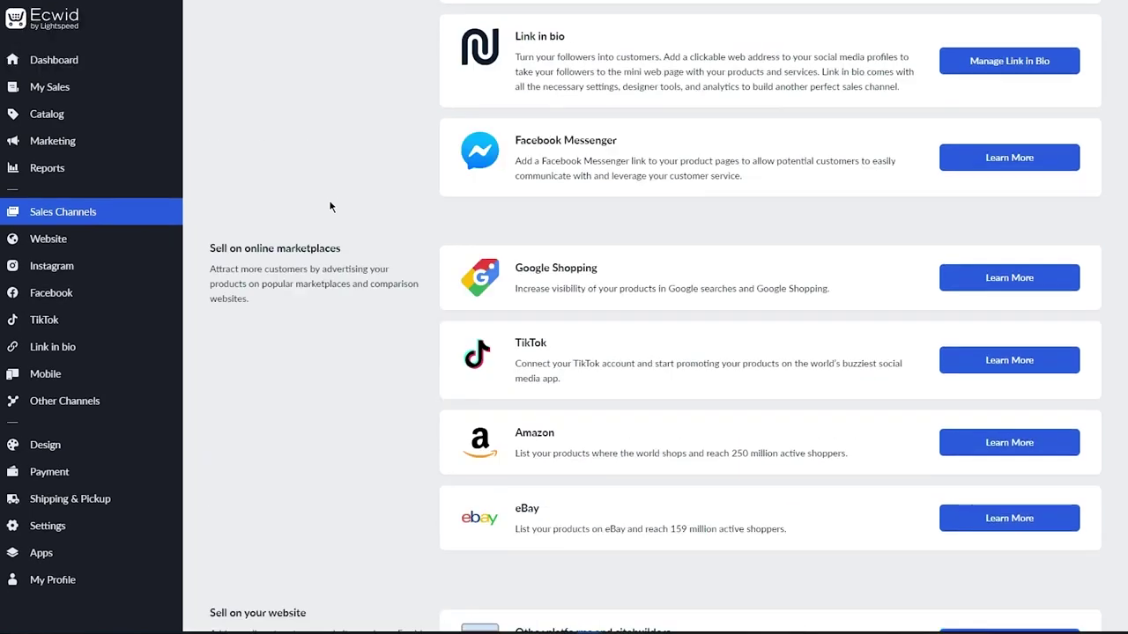
mouse_move(262, 156)
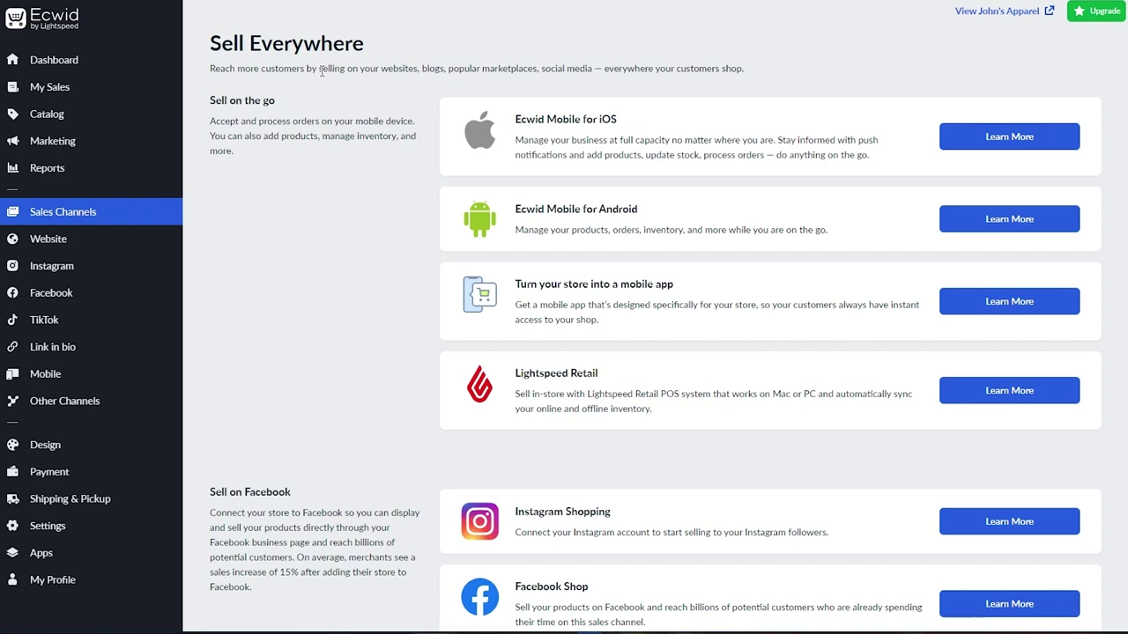
- Open the Website section and look over the store's Your website overview
click(62, 239)
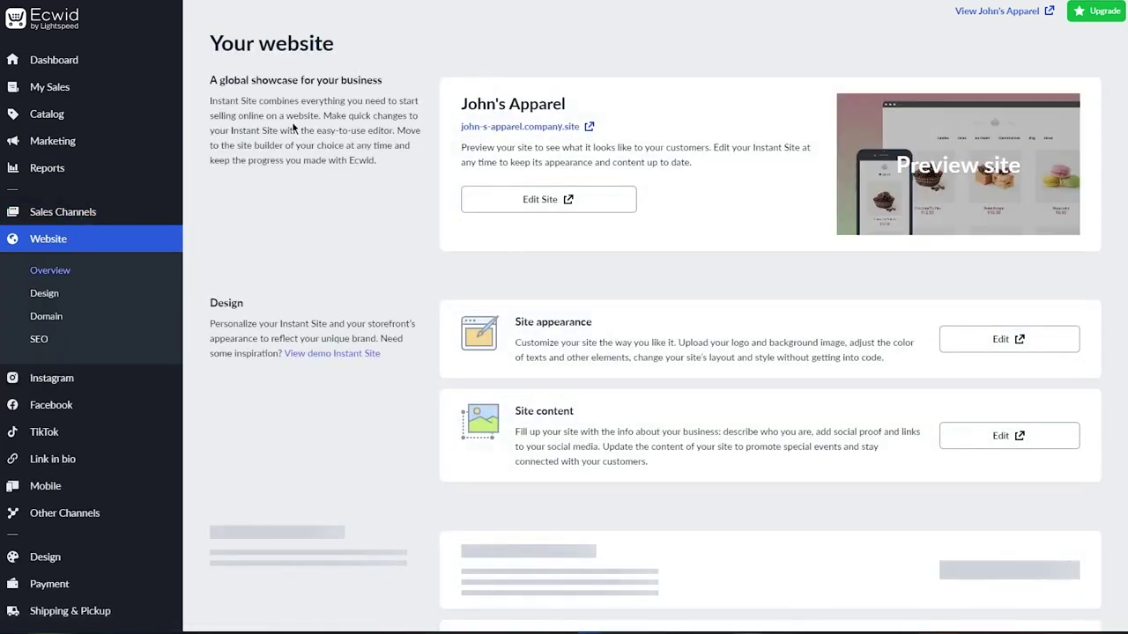
scroll(396, 262, down, 20)
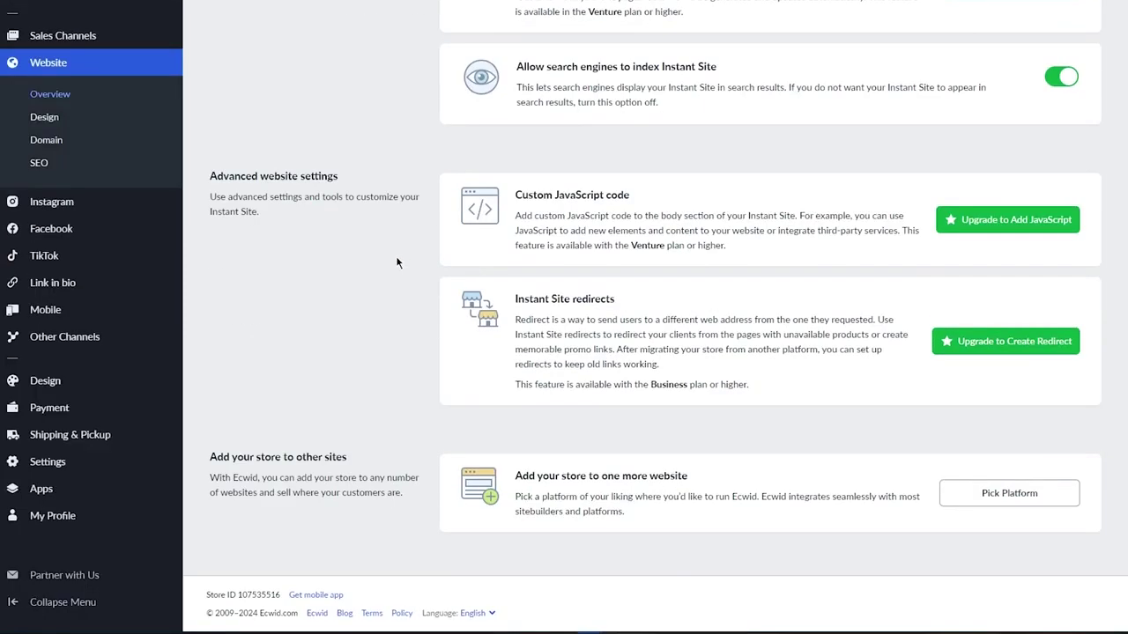
scroll(397, 263, up, 18)
scroll(396, 262, up, 3)
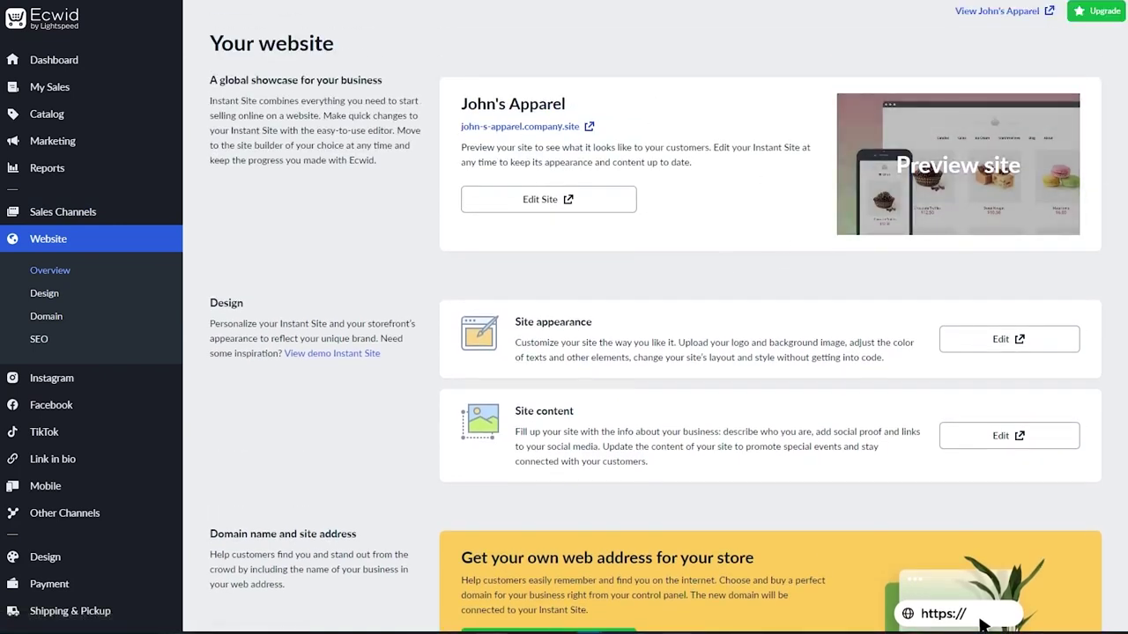
scroll(372, 277, down, 10)
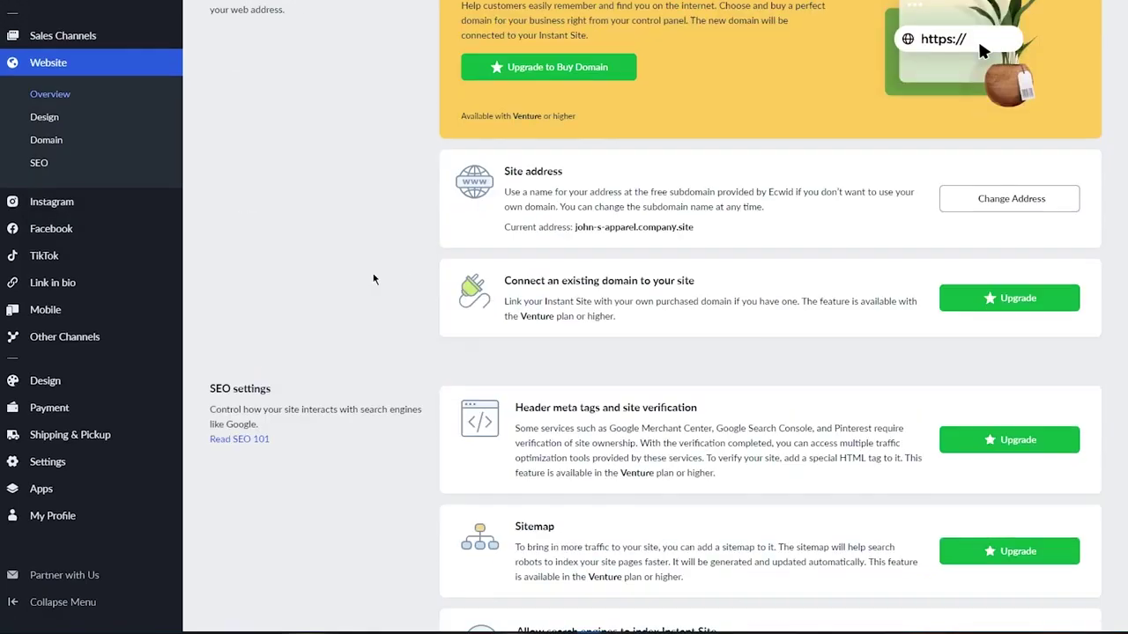
scroll(372, 279, up, 6)
scroll(372, 279, up, 4)
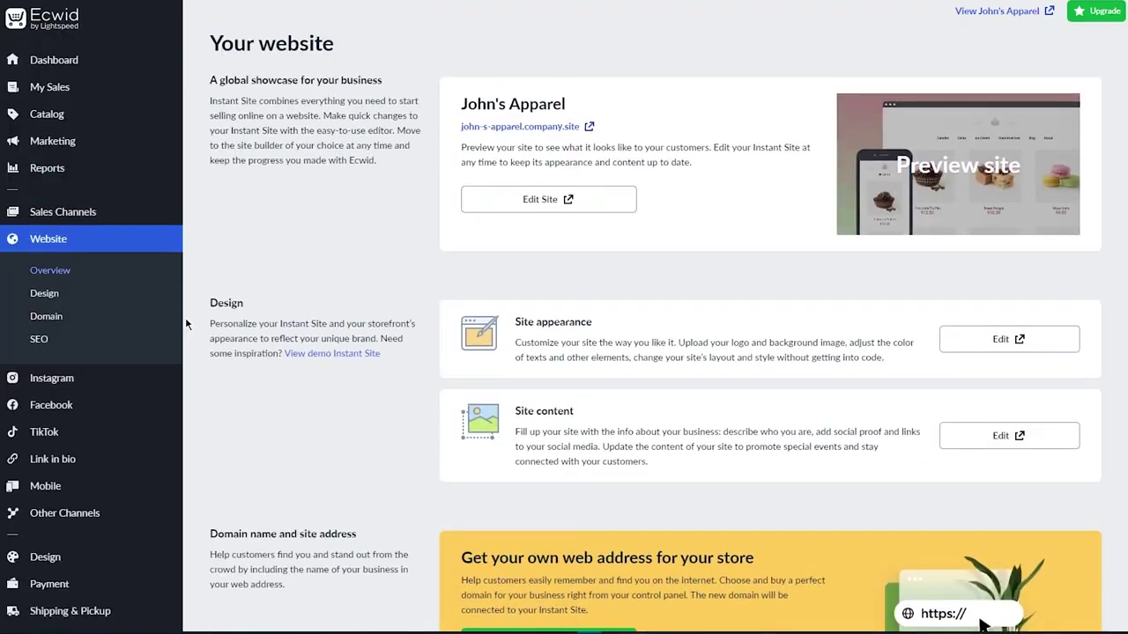
scroll(185, 317, down, 2)
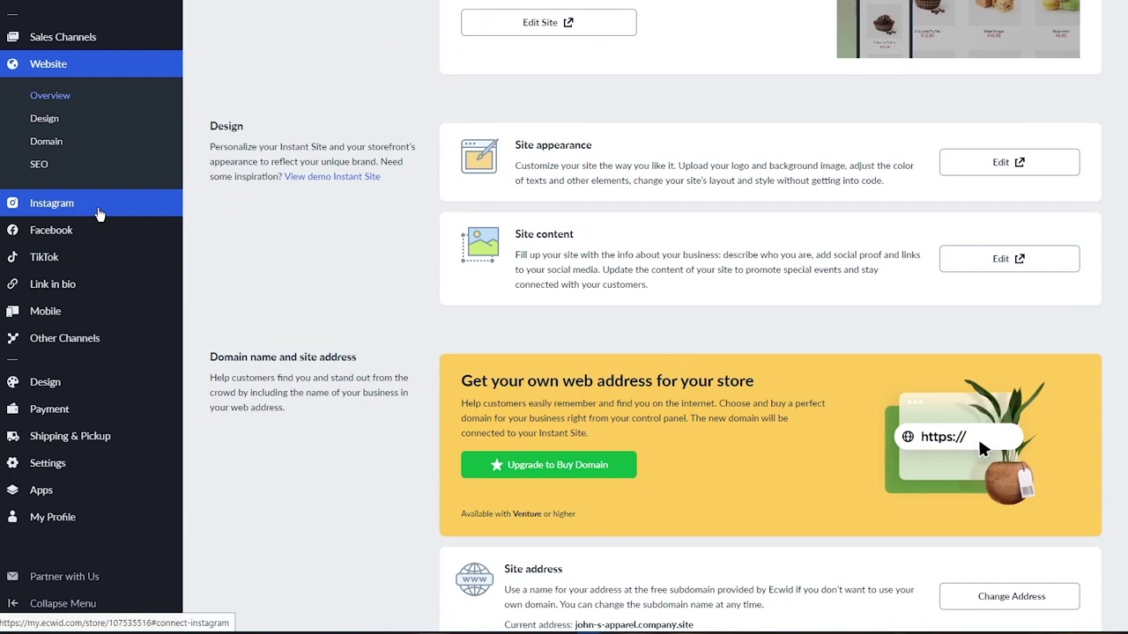
- Open the Selling on Instagram page and review its Linkup offer for the Instagram bio
click(101, 210)
scroll(308, 231, down, 3)
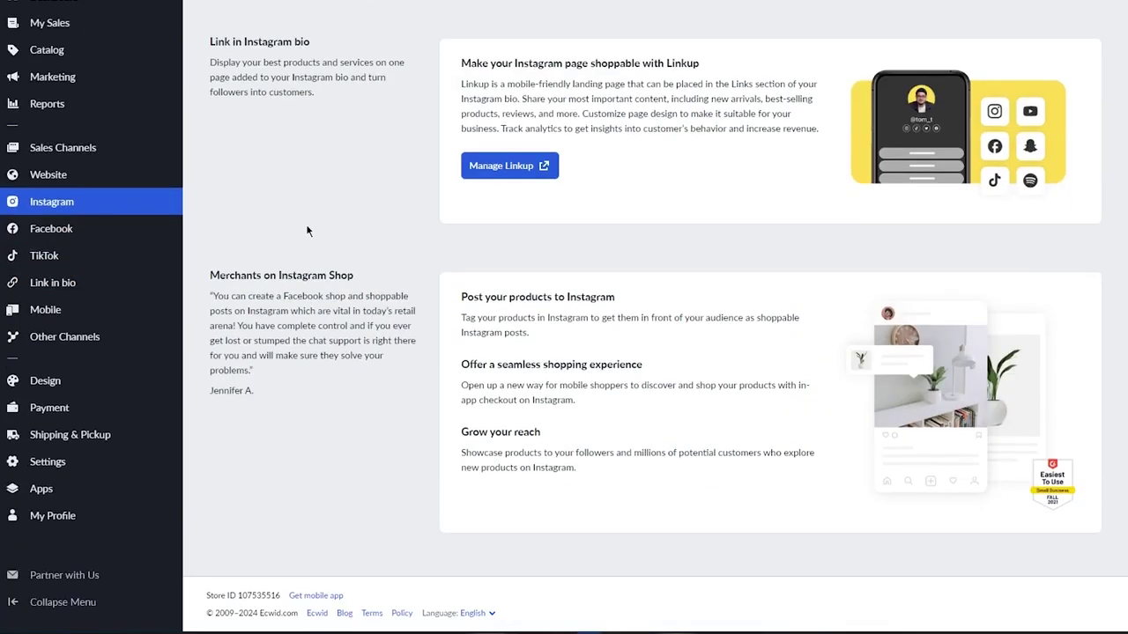
scroll(307, 230, up, 3)
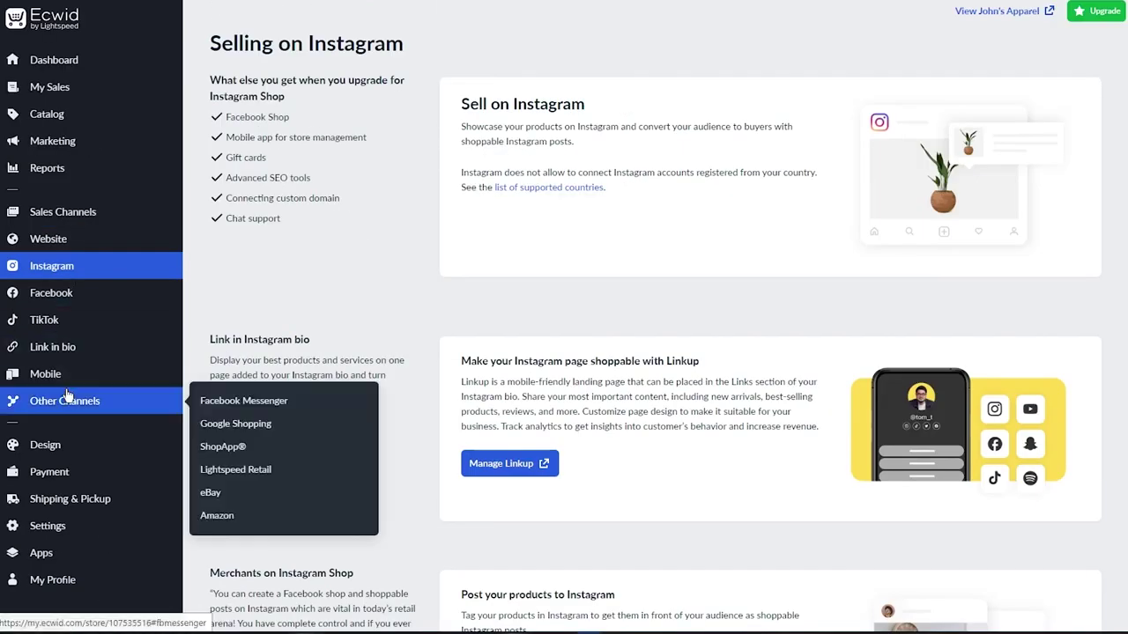
scroll(86, 426, down, 4)
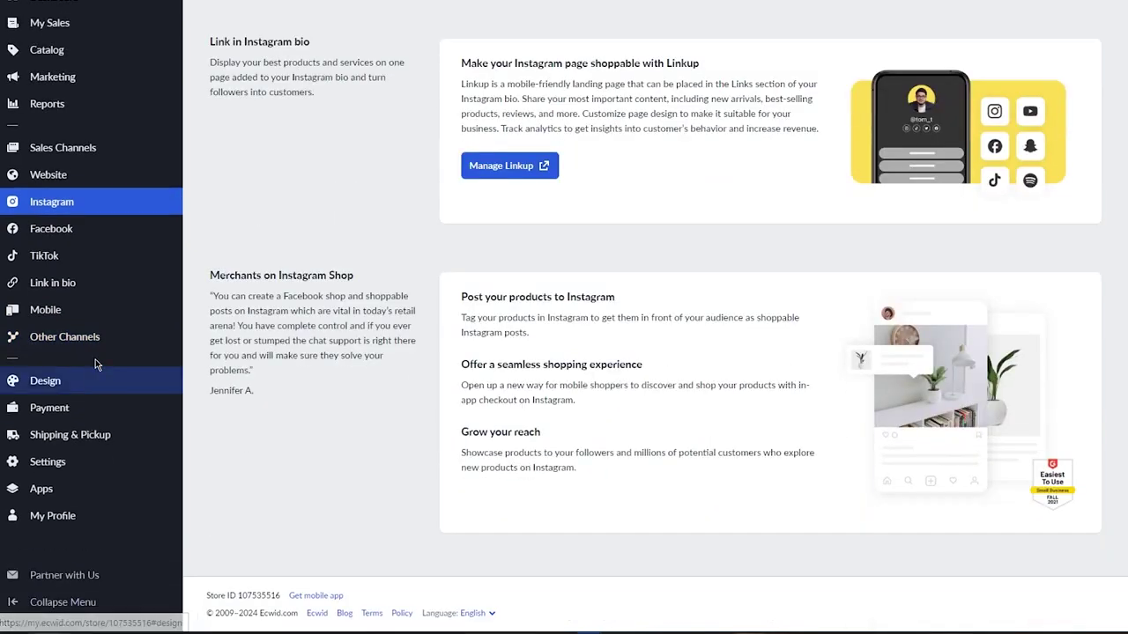
- Browse the Change the Look of Your Store design page, then bring up Payment settings
click(84, 380)
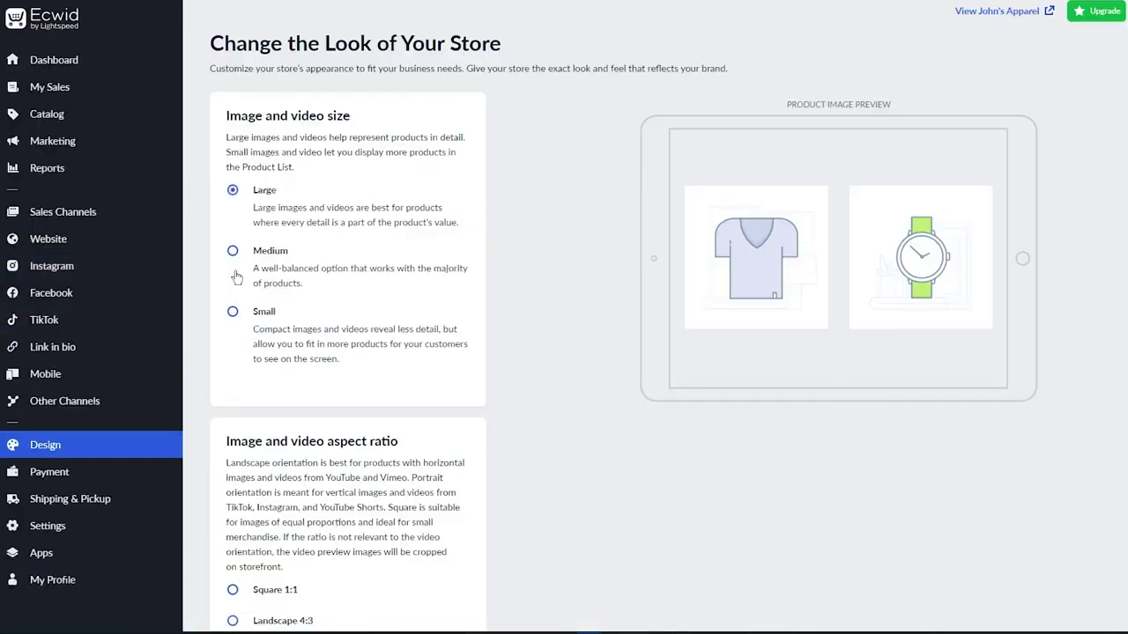
scroll(425, 148, down, 15)
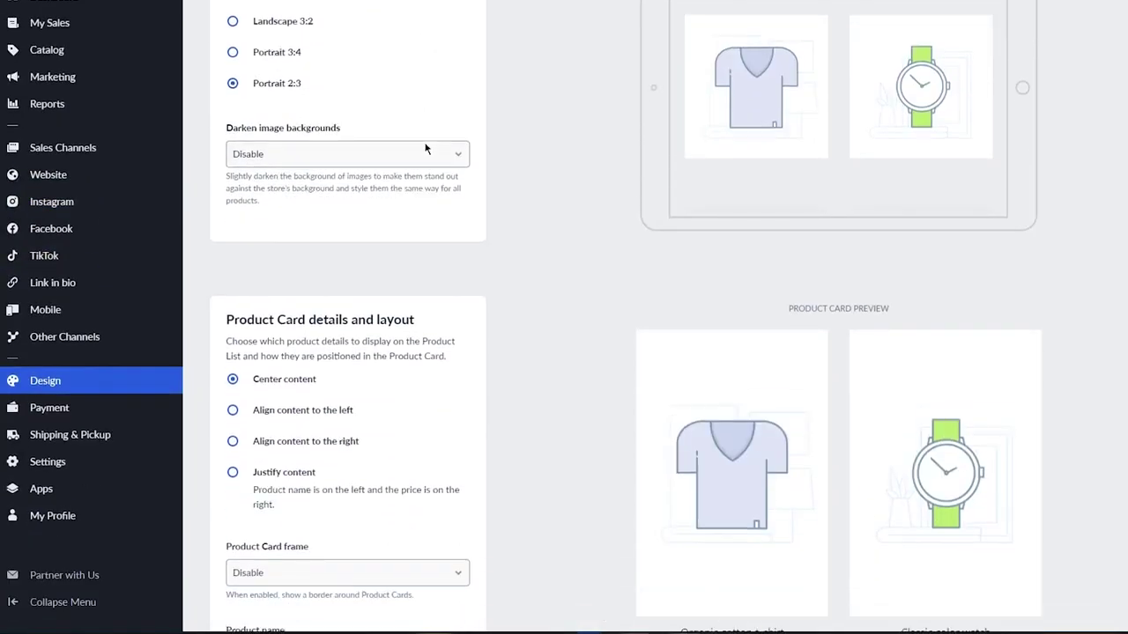
scroll(426, 148, down, 10)
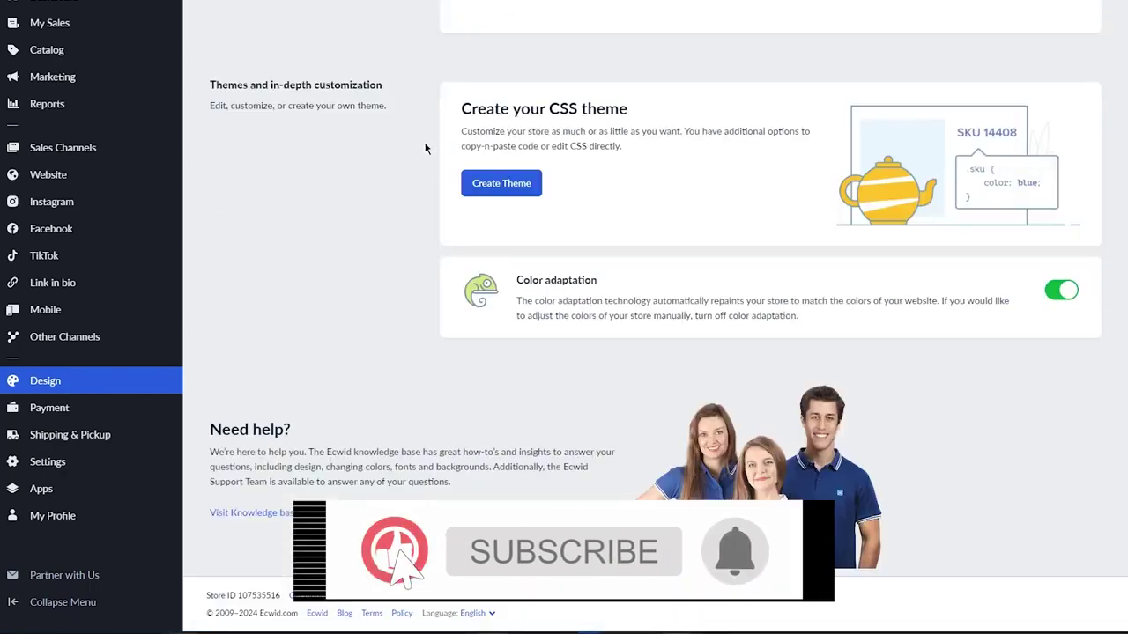
scroll(426, 148, up, 15)
scroll(426, 148, up, 5)
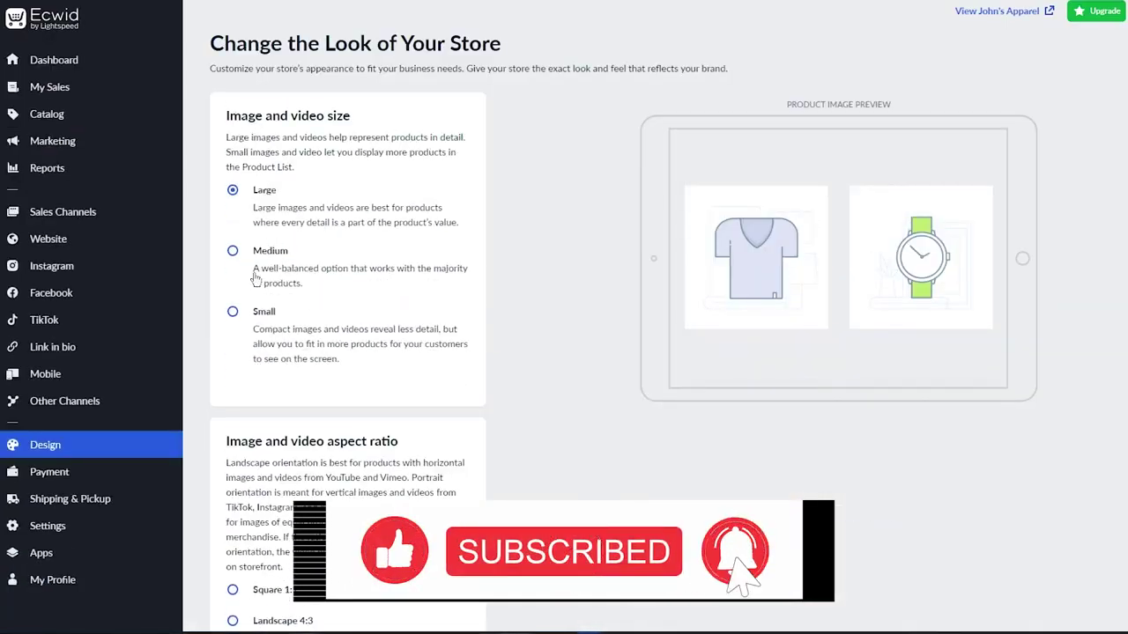
click(47, 480)
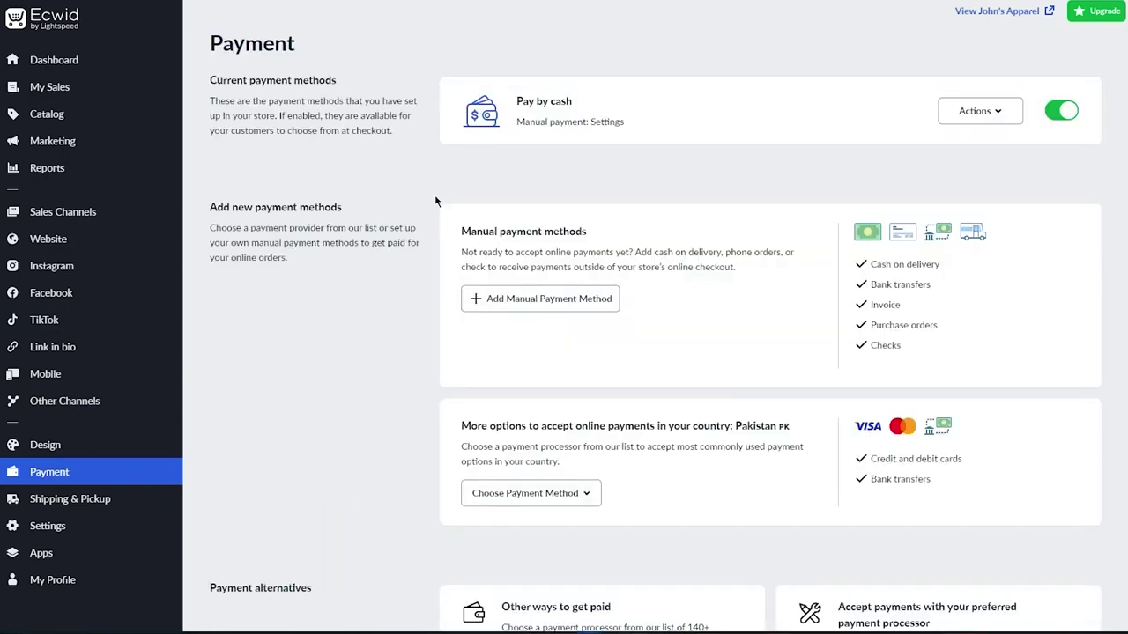
- Look over the Payment settings with Pay by cash enabled, then return to the Dashboard
scroll(434, 195, down, 3)
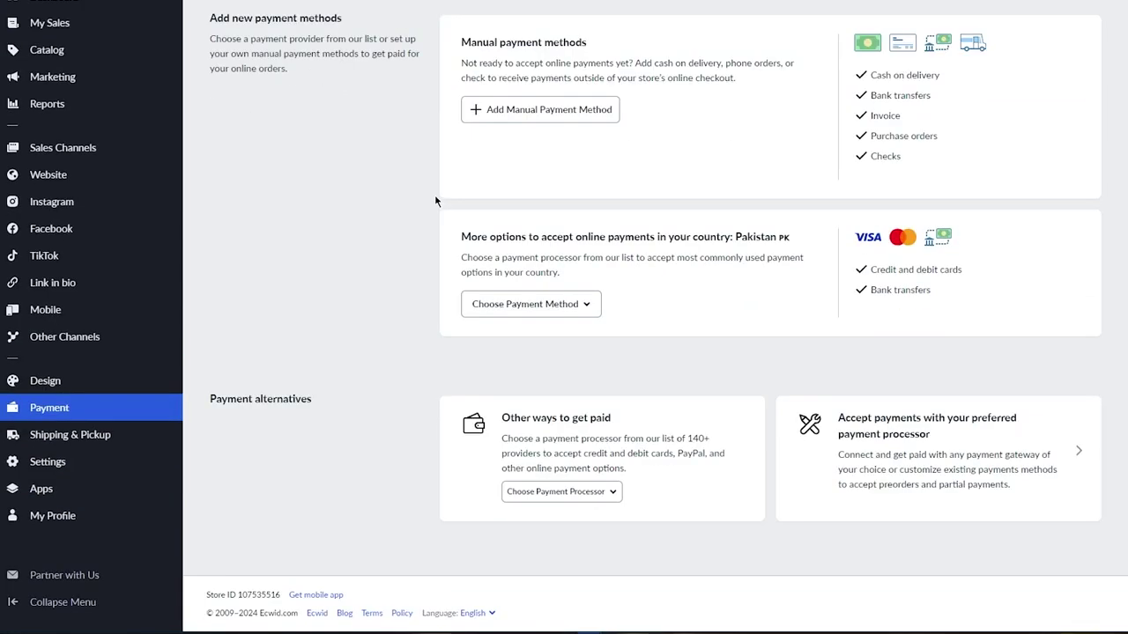
scroll(435, 201, up, 3)
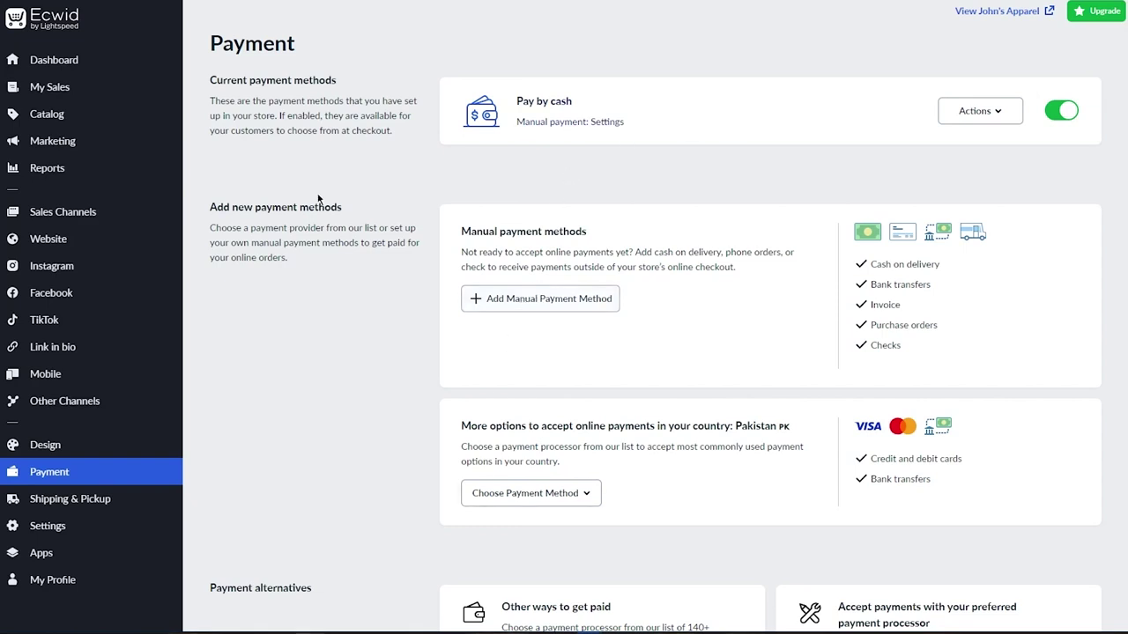
scroll(104, 430, down, 3)
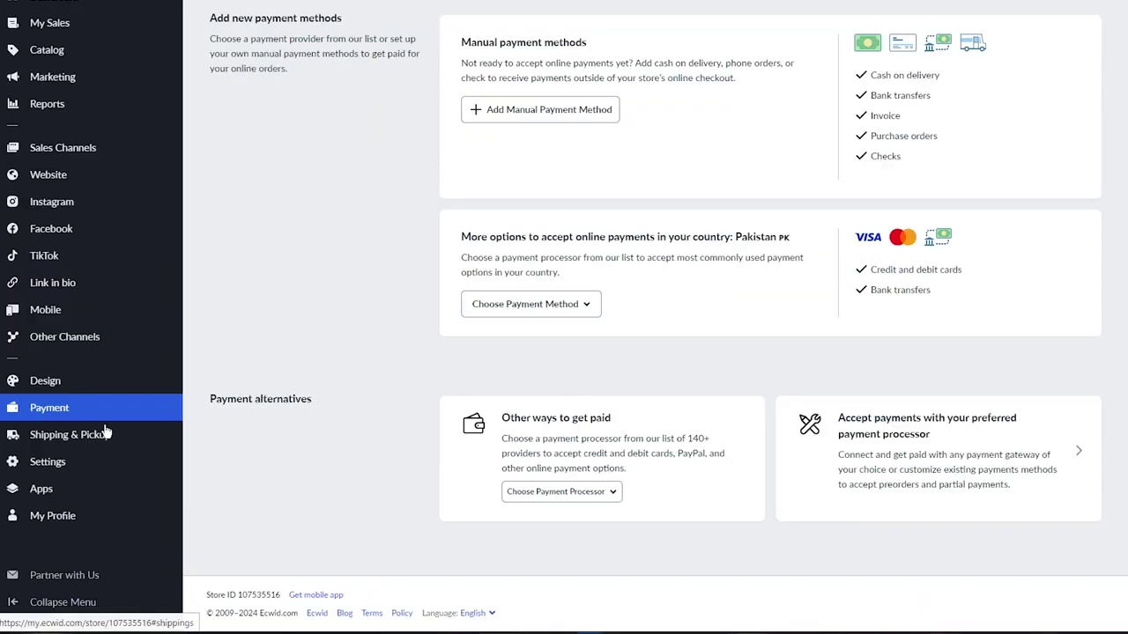
mouse_move(60, 466)
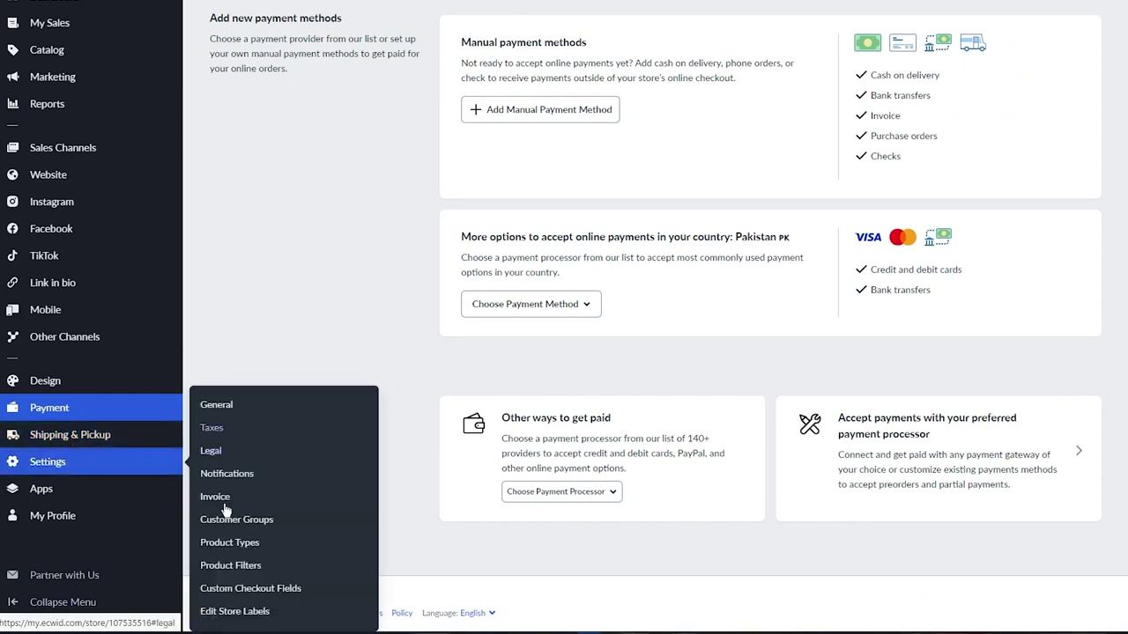
mouse_move(71, 498)
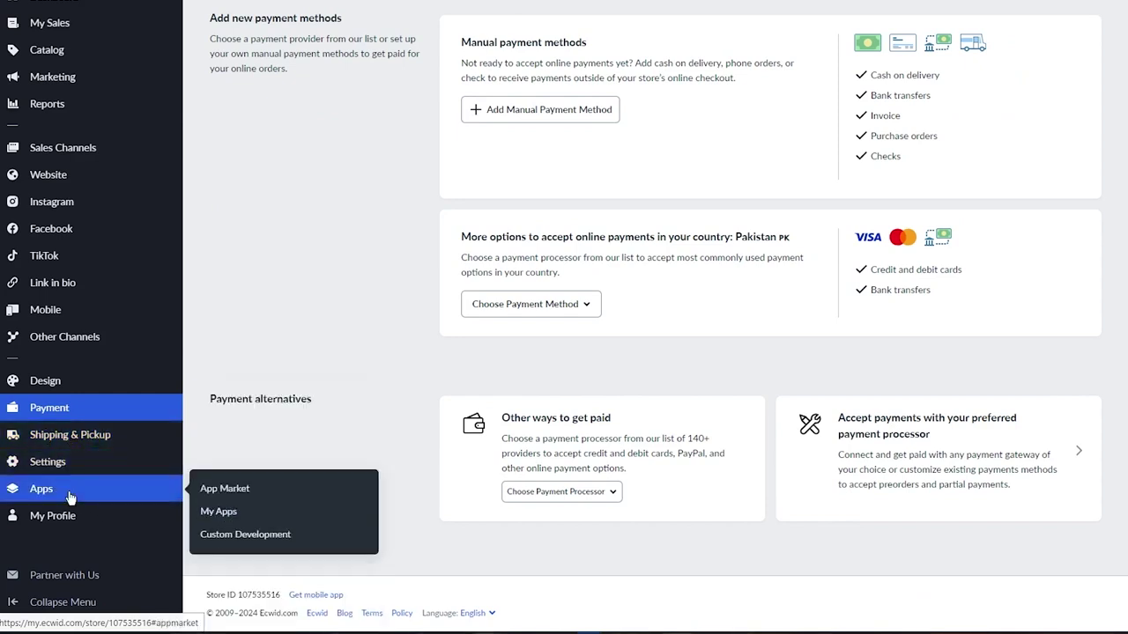
scroll(70, 498, up, 3)
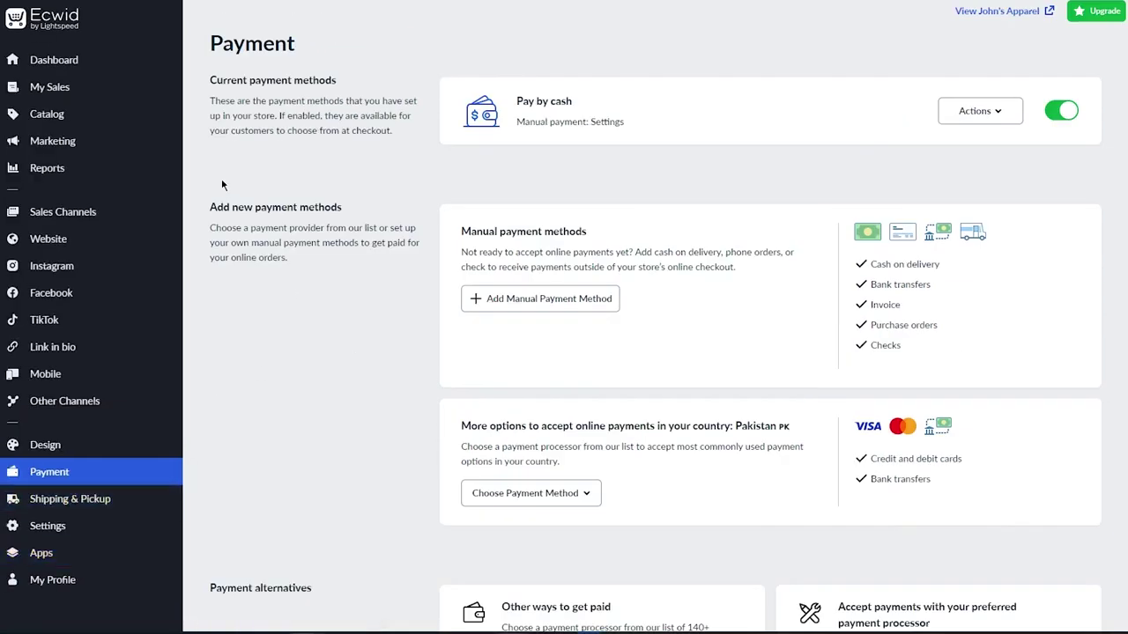
click(95, 63)
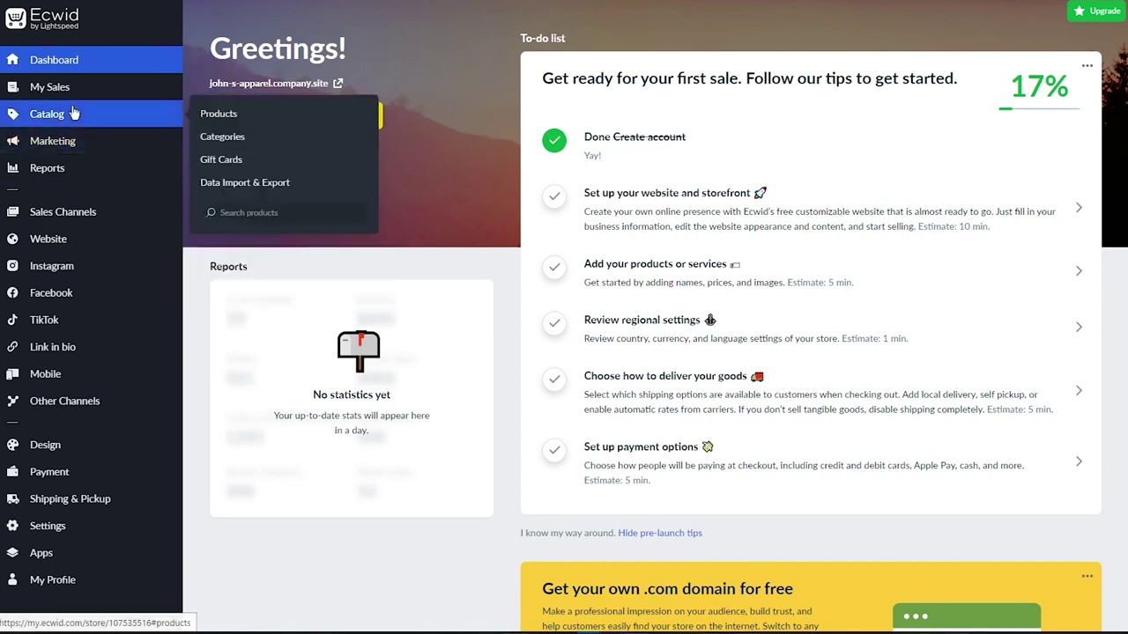
- From Catalog > Products, open a blank Add New Product form with price 0.00 Rs
click(46, 113)
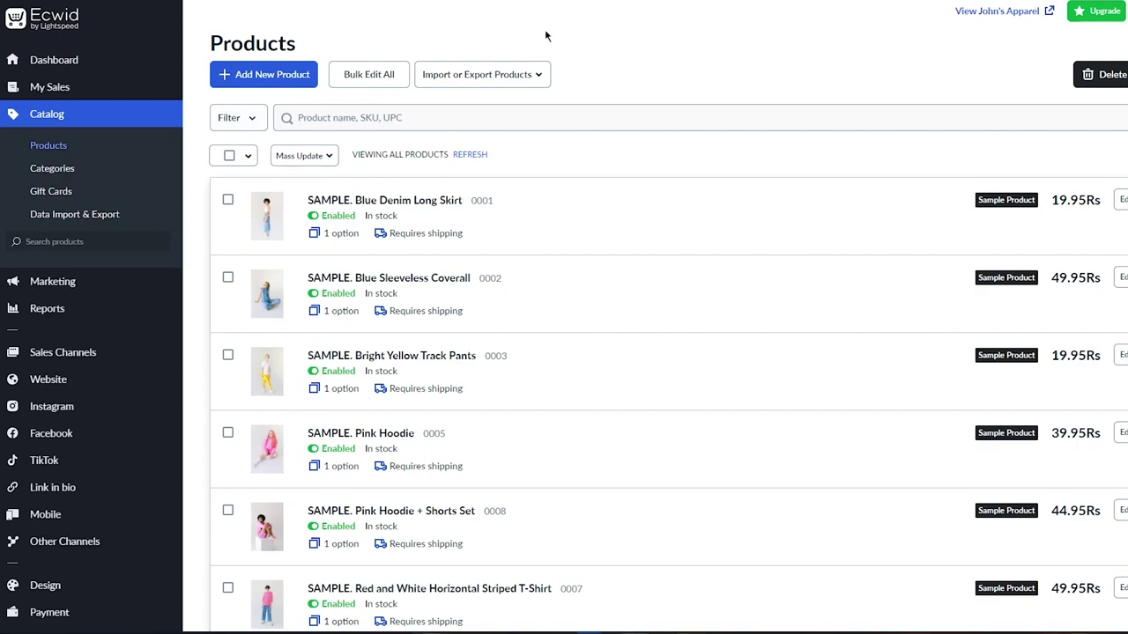
click(236, 75)
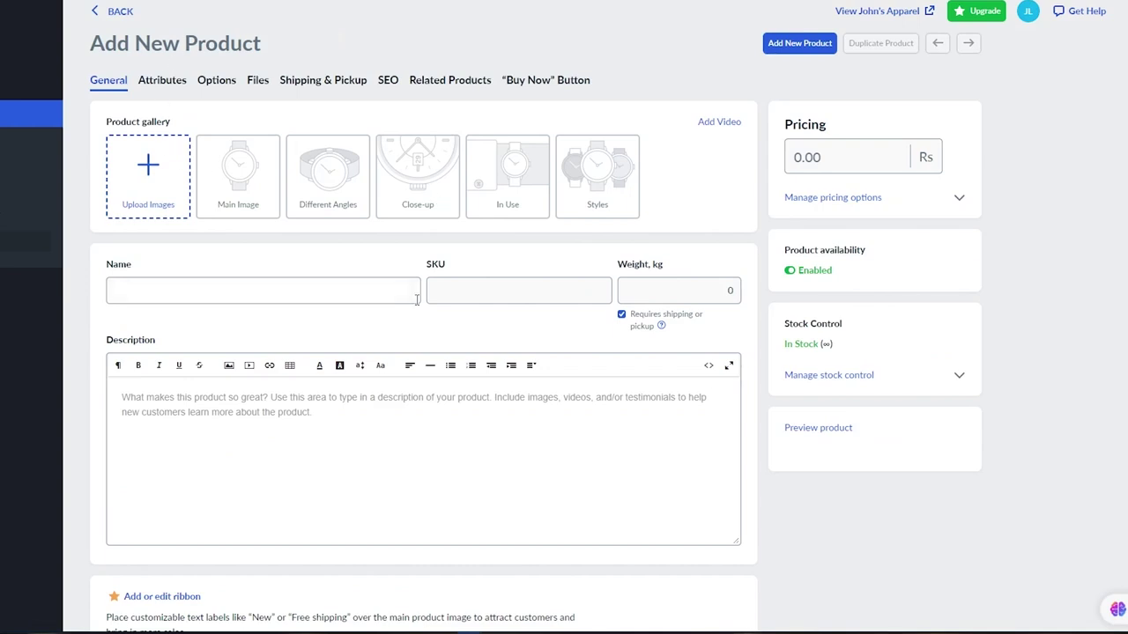
scroll(415, 296, down, 3)
scroll(415, 297, up, 3)
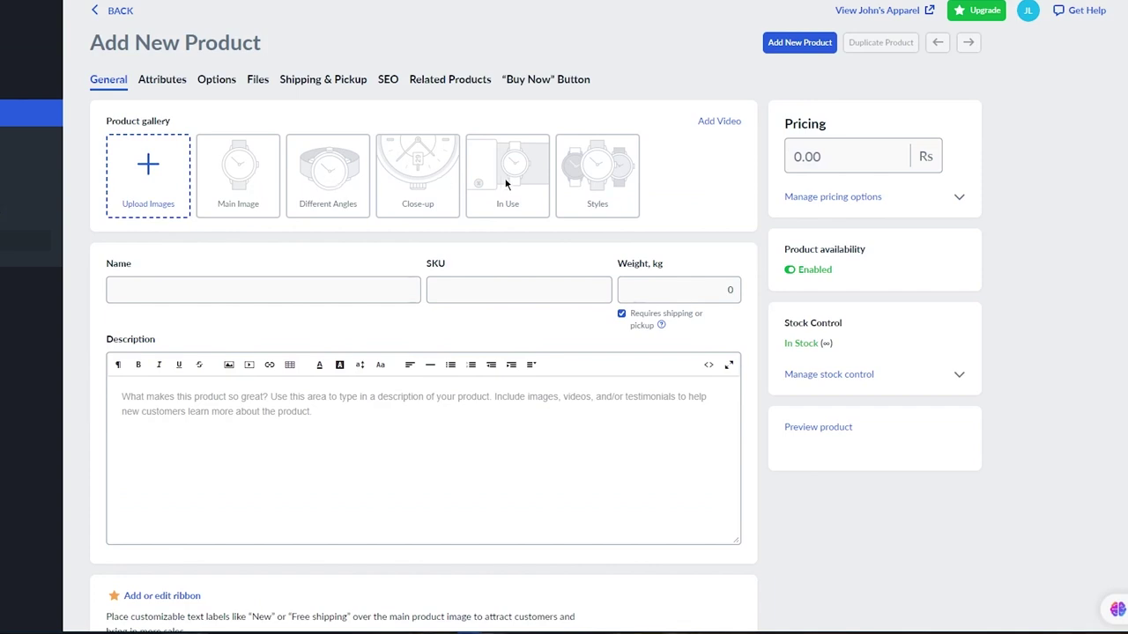
- Upload the green hoodie photo to the gallery and name the product 'Varsity hoodie'
click(132, 202)
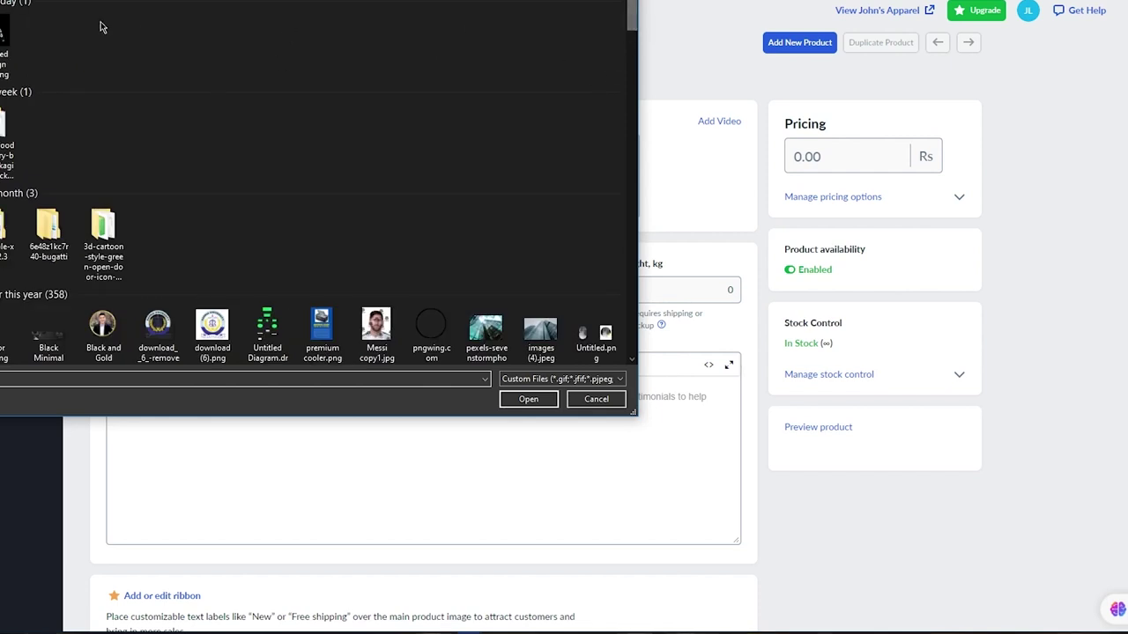
double_click(12, 49)
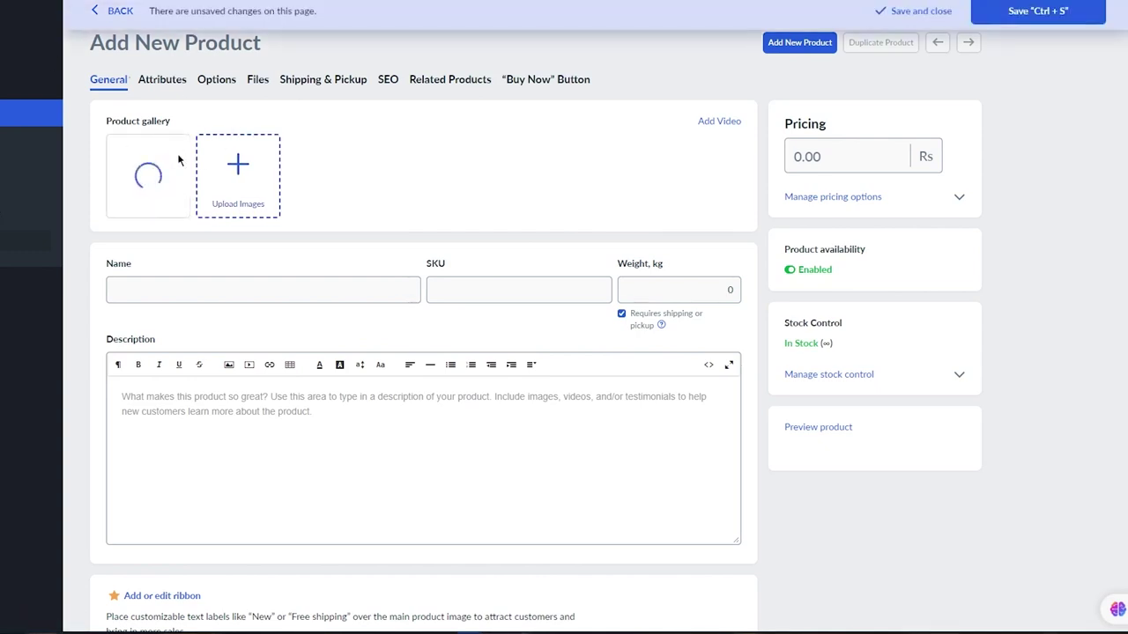
scroll(445, 187, down, 2)
click(246, 111)
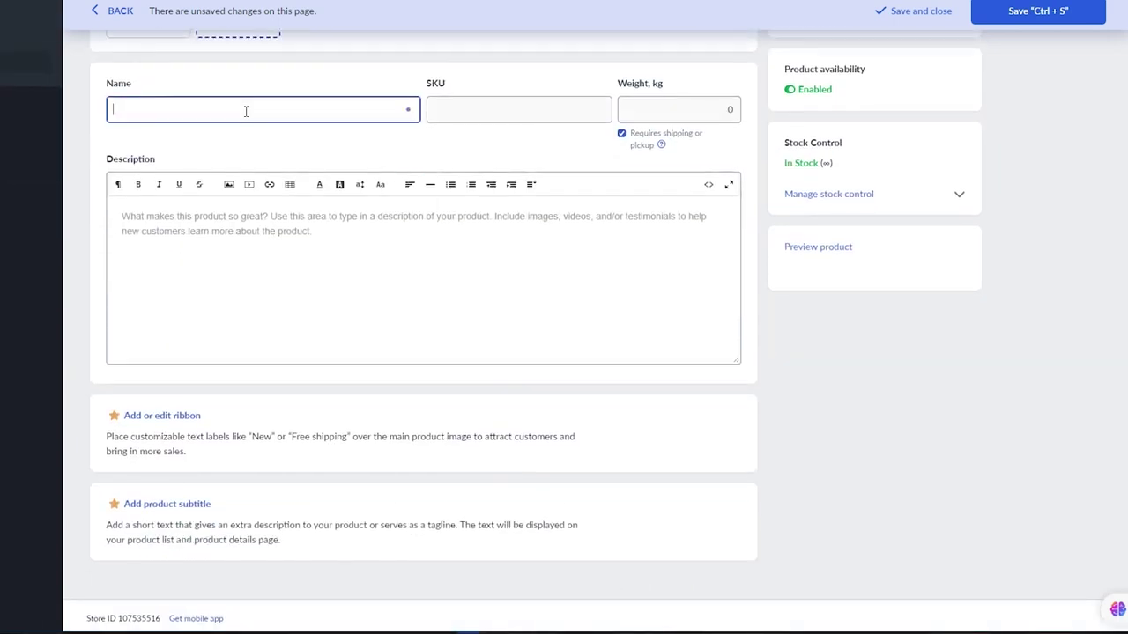
text(Varsity hoodie)
scroll(246, 111, up, 2)
- Set the product weight to 1 kg, then place the caret in the Description field
click(465, 280)
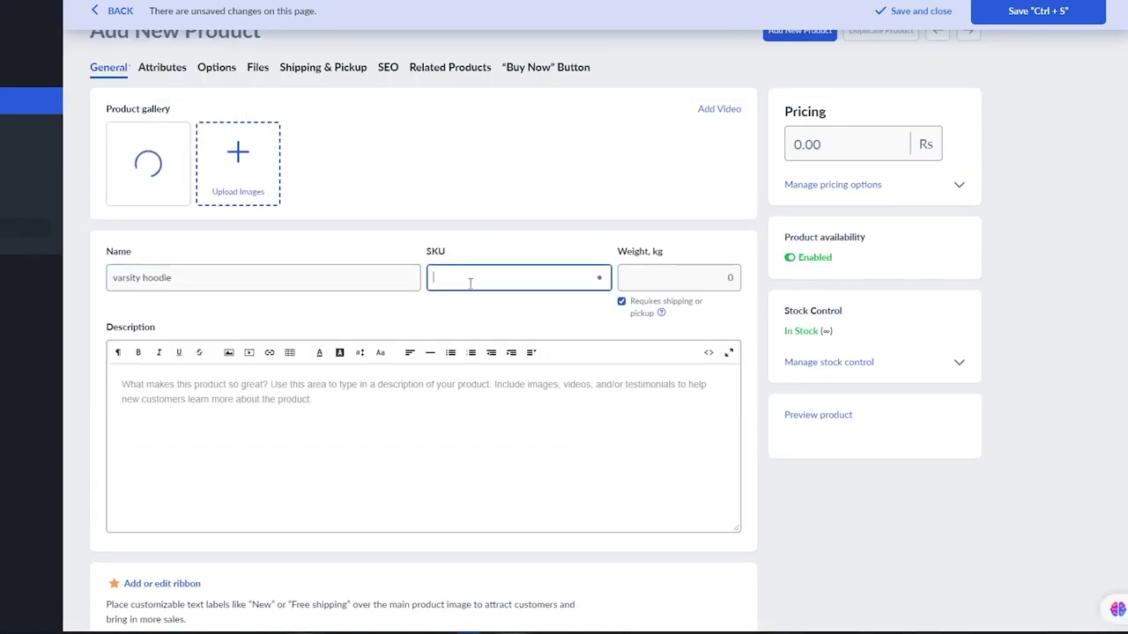
scroll(473, 291, down, 1)
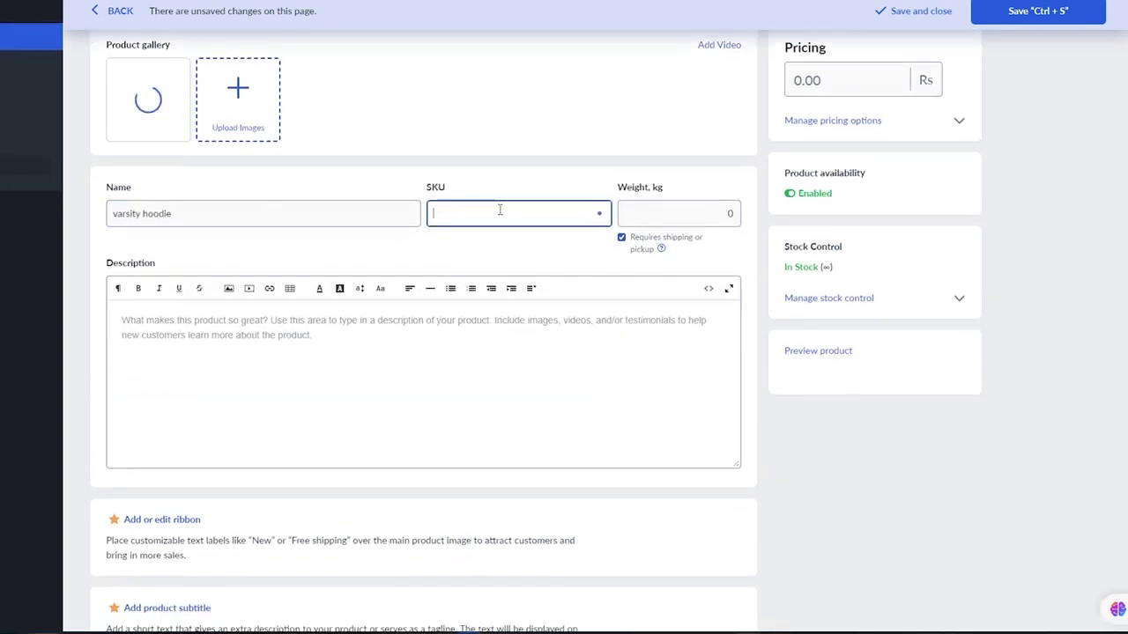
scroll(414, 187, down, 1)
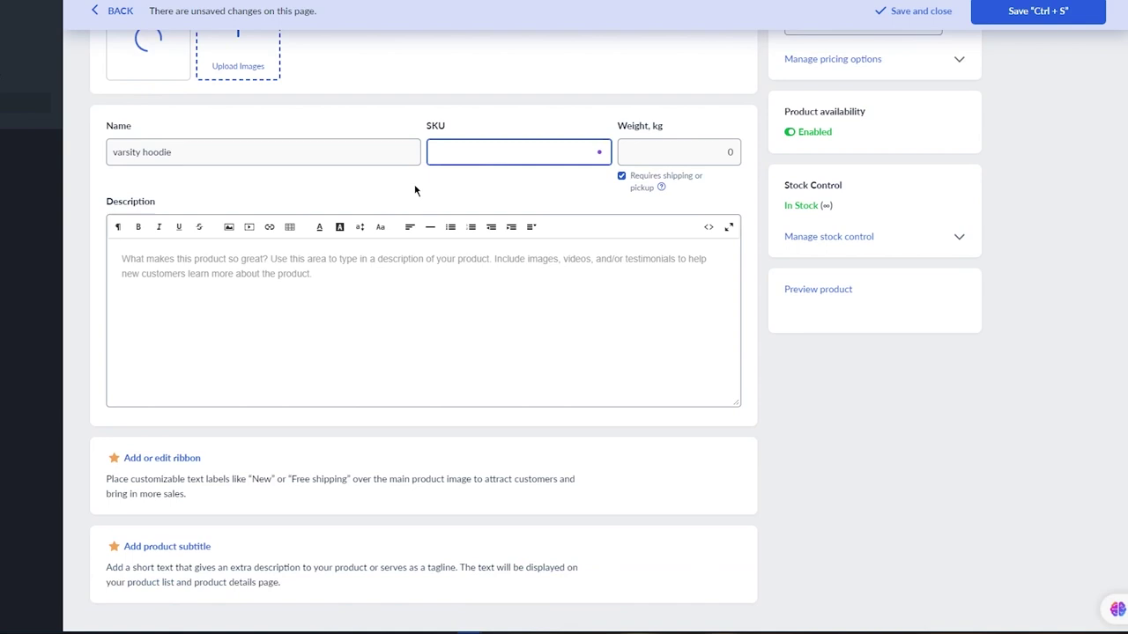
click(638, 149)
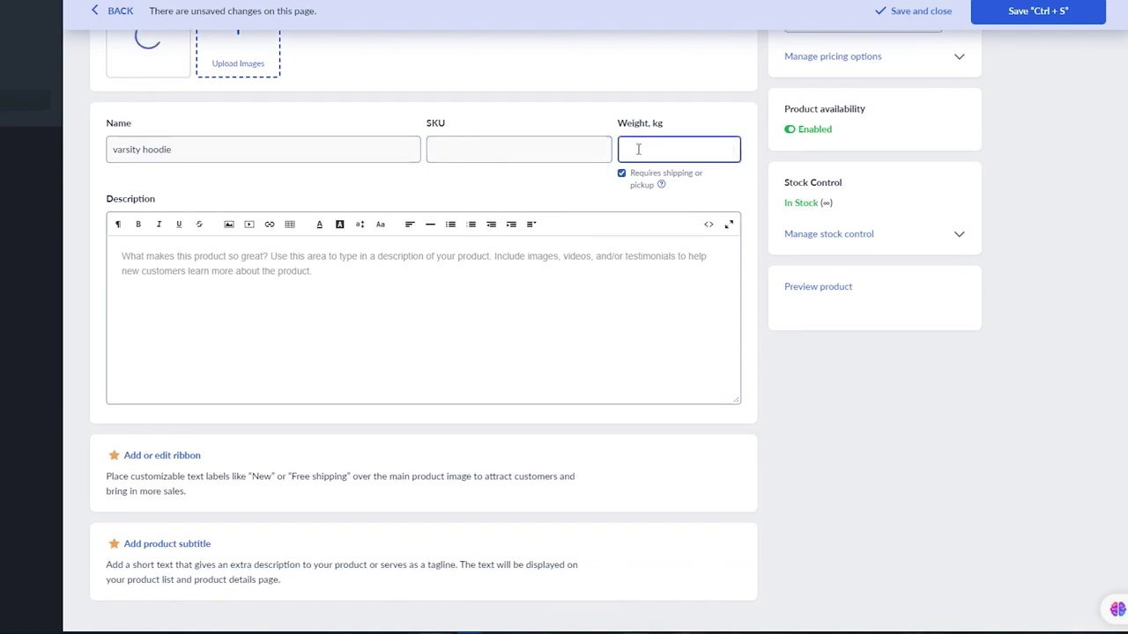
text(1)
scroll(421, 219, down, 1)
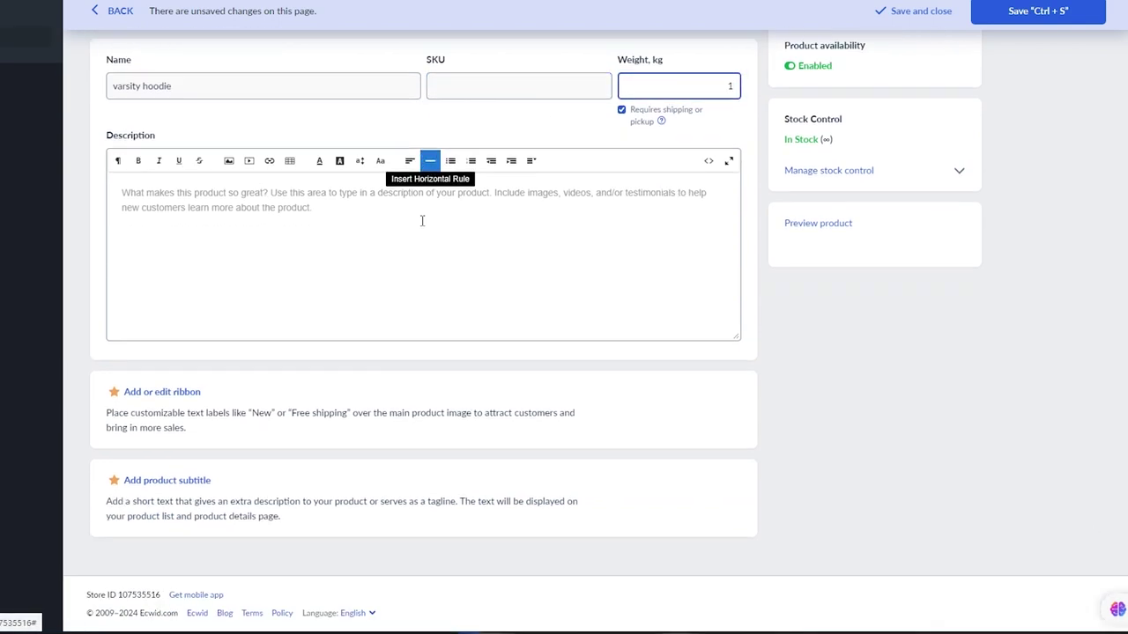
click(285, 214)
scroll(286, 211, up, 3)
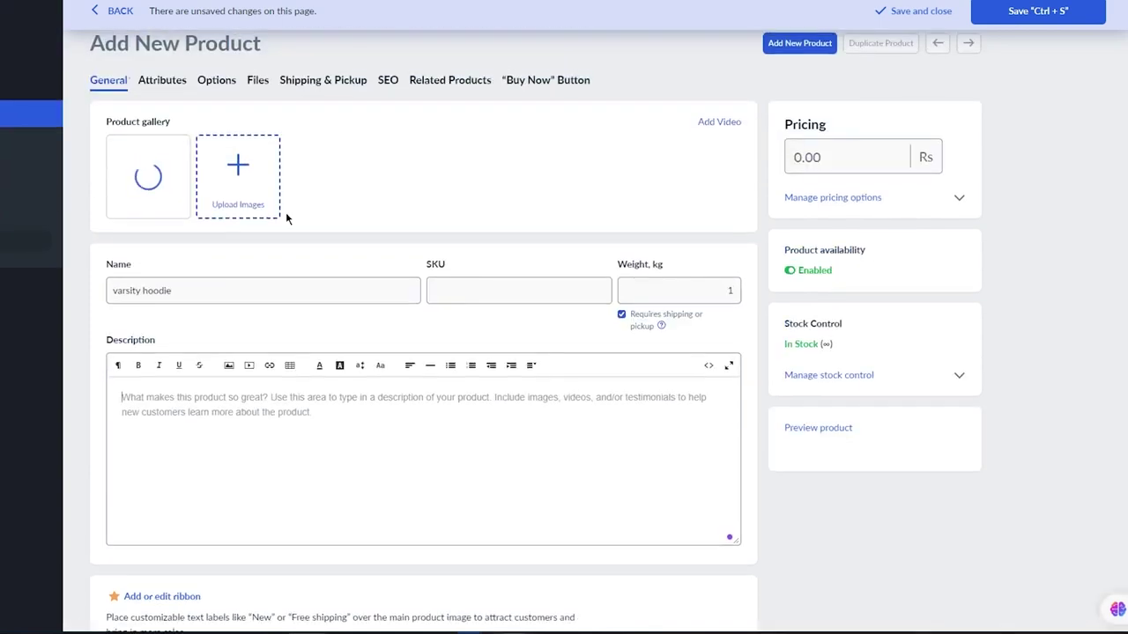
scroll(286, 212, down, 2)
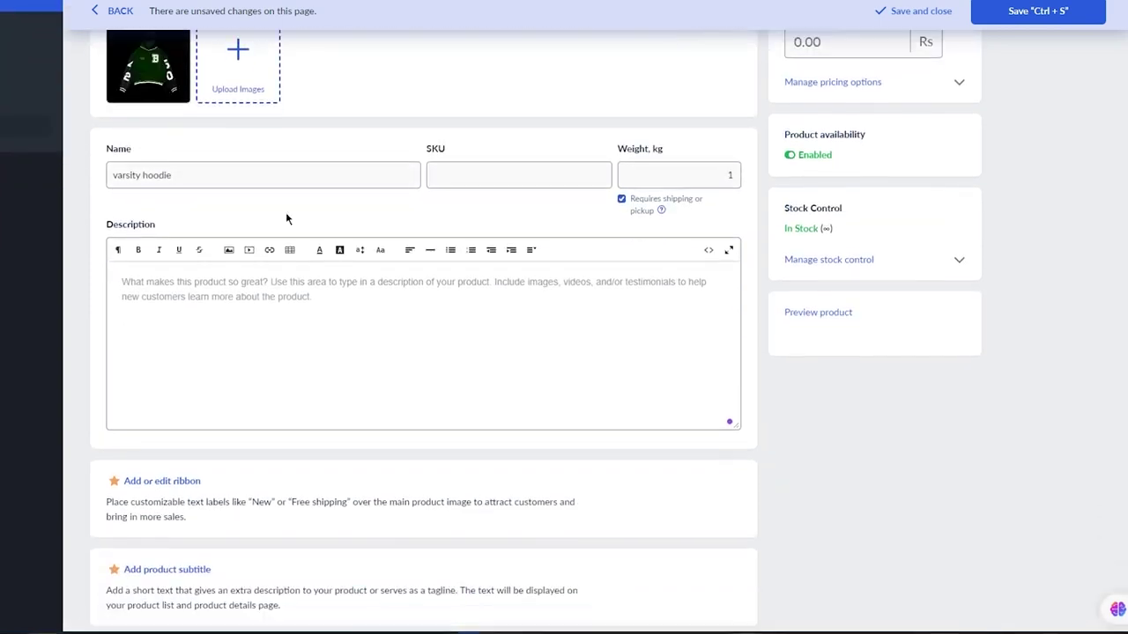
scroll(286, 216, up, 2)
scroll(287, 218, down, 2)
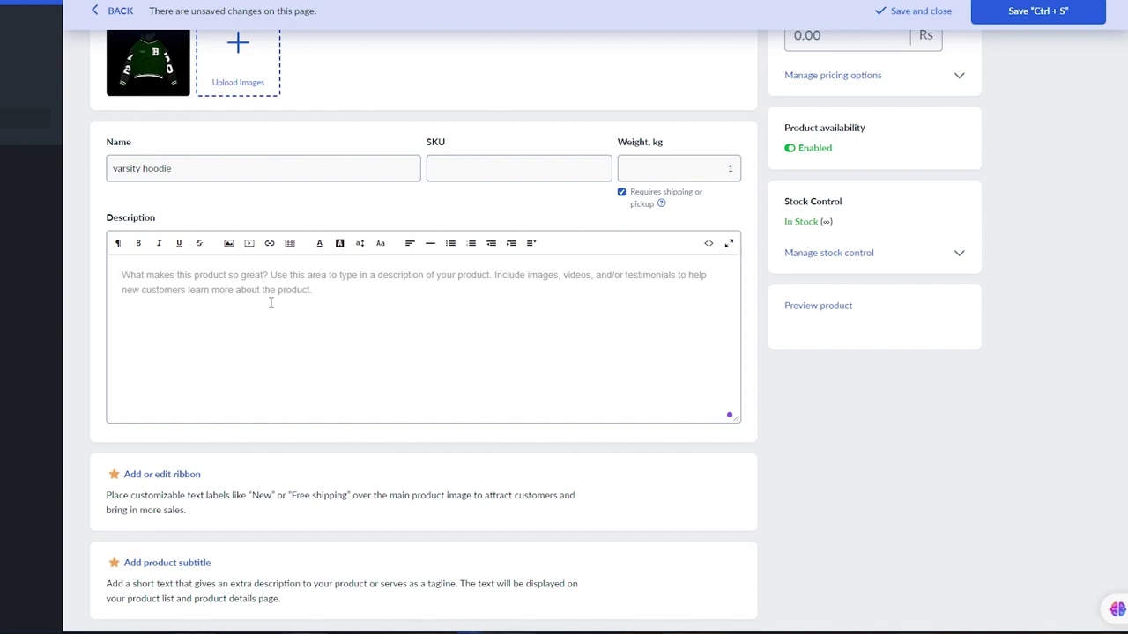
- Have the AI assistant write an Amazon-style green varsity hoodie description and paste it into Description
click(726, 414)
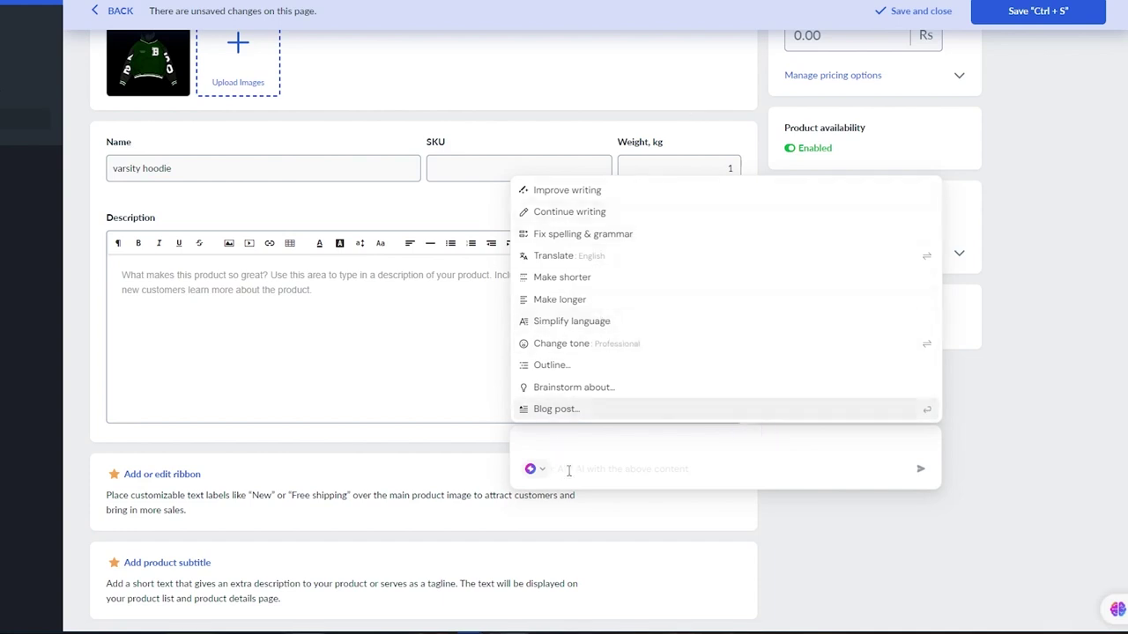
text(write)
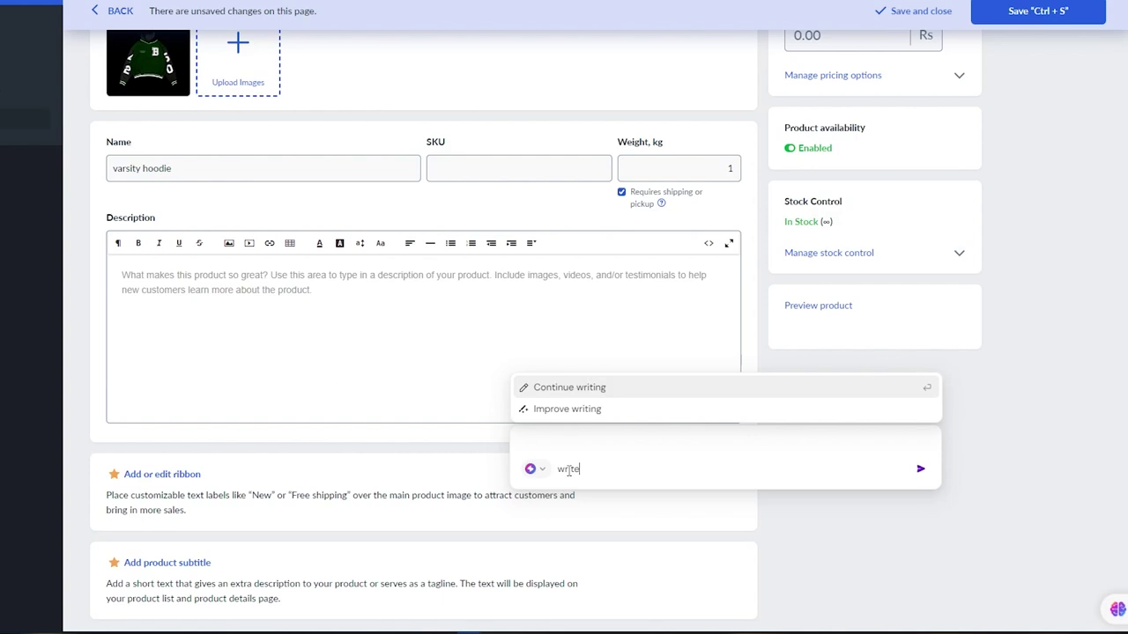
text( me a amazon )
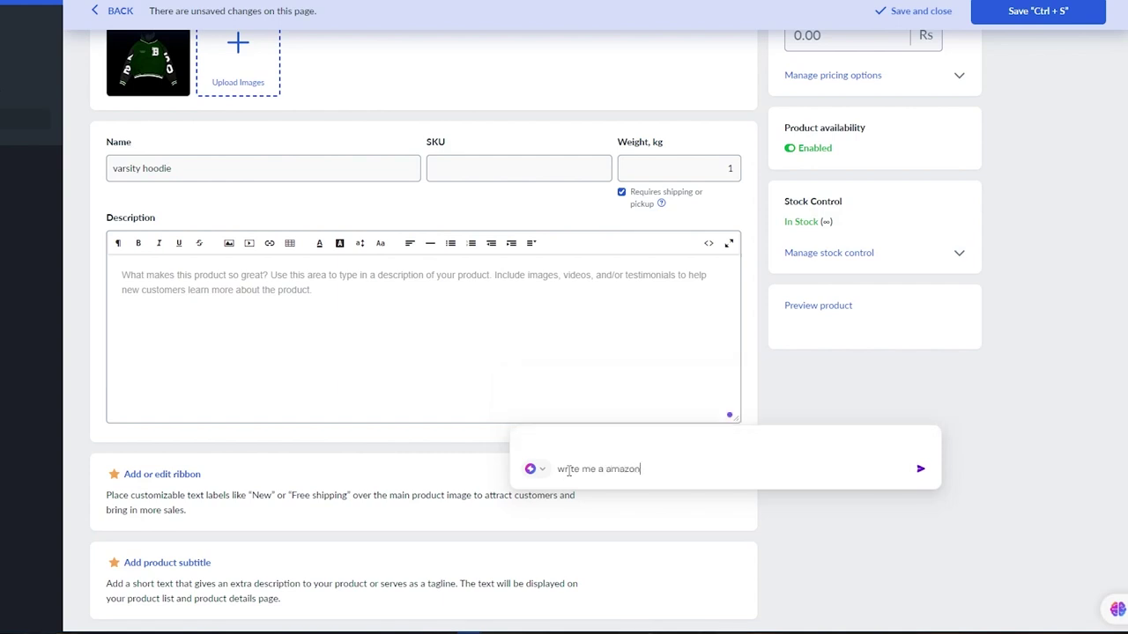
text(store description for a product that )
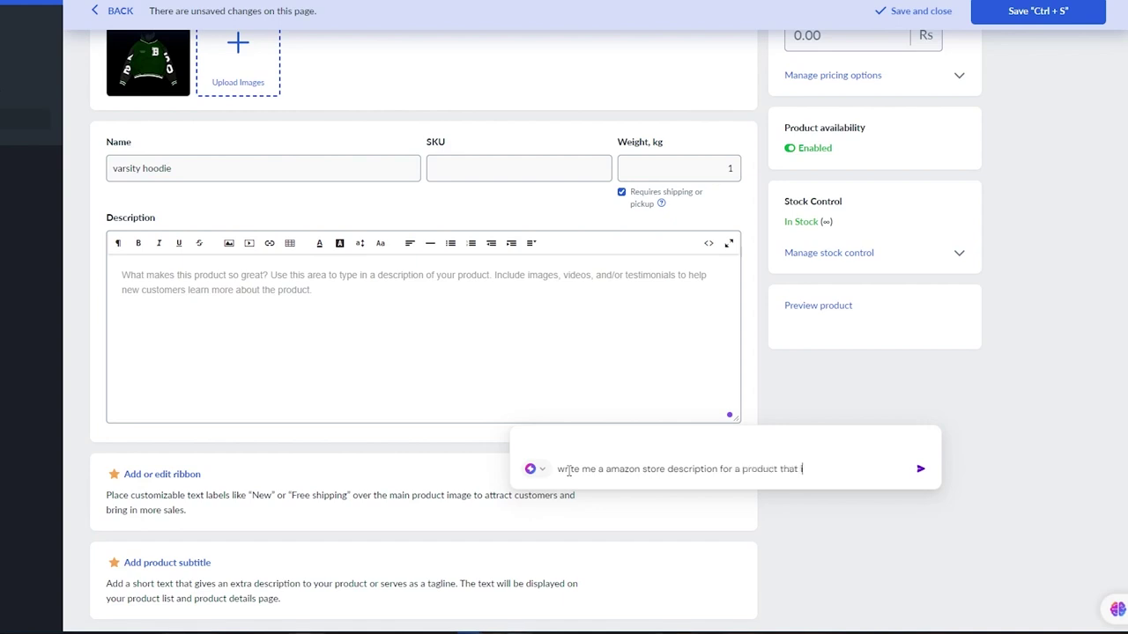
text(is a varisty hoodie. its)
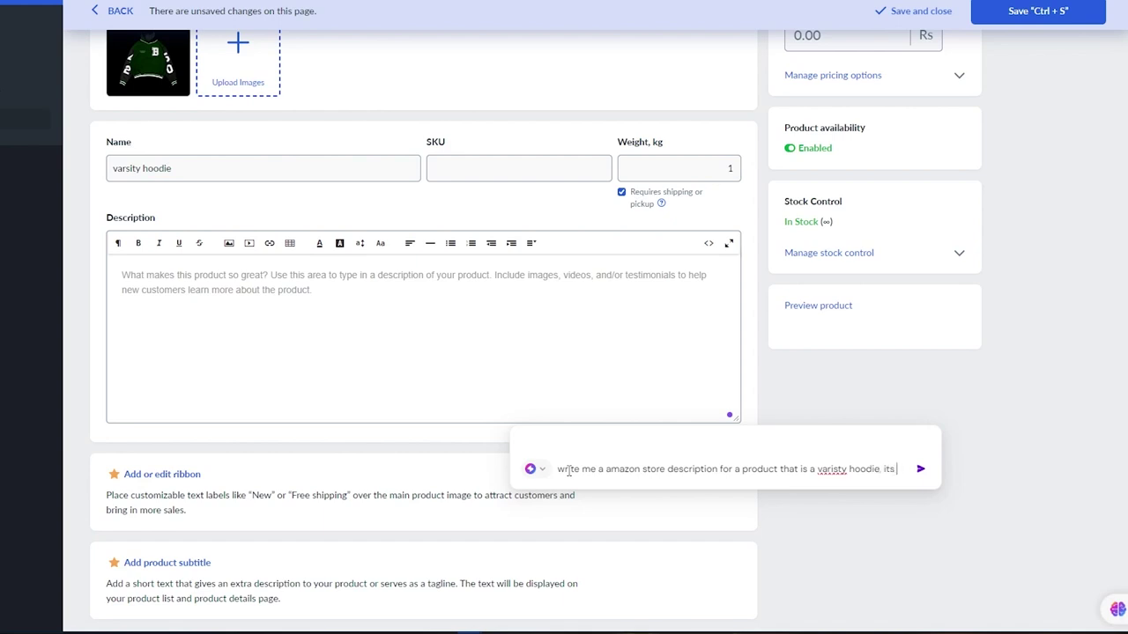
text( green and blac)
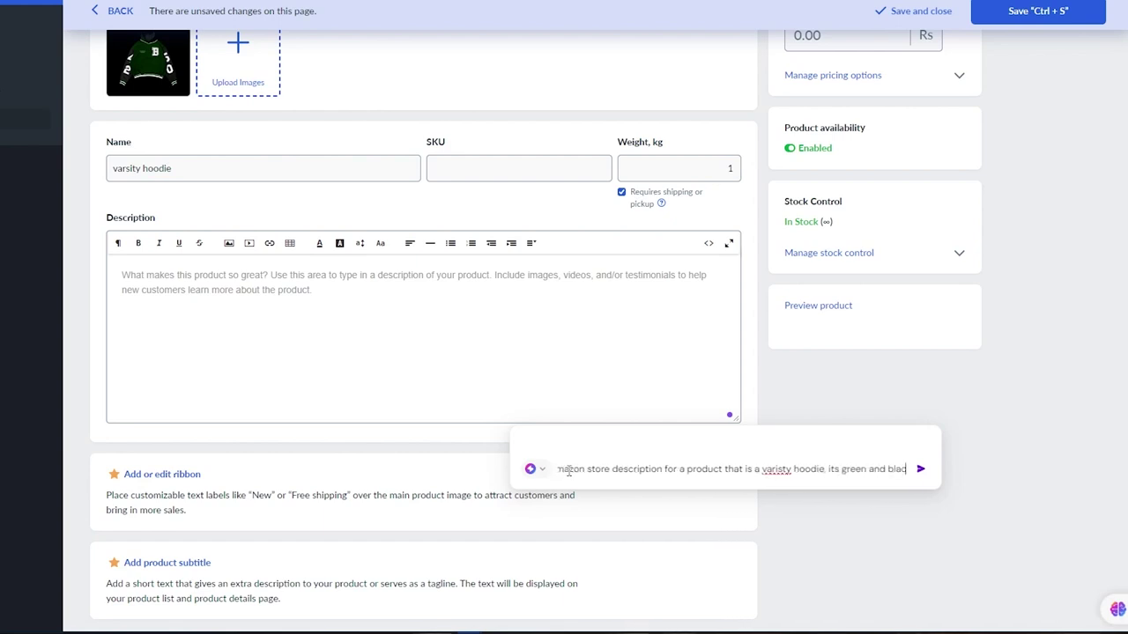
text(k and the meter)
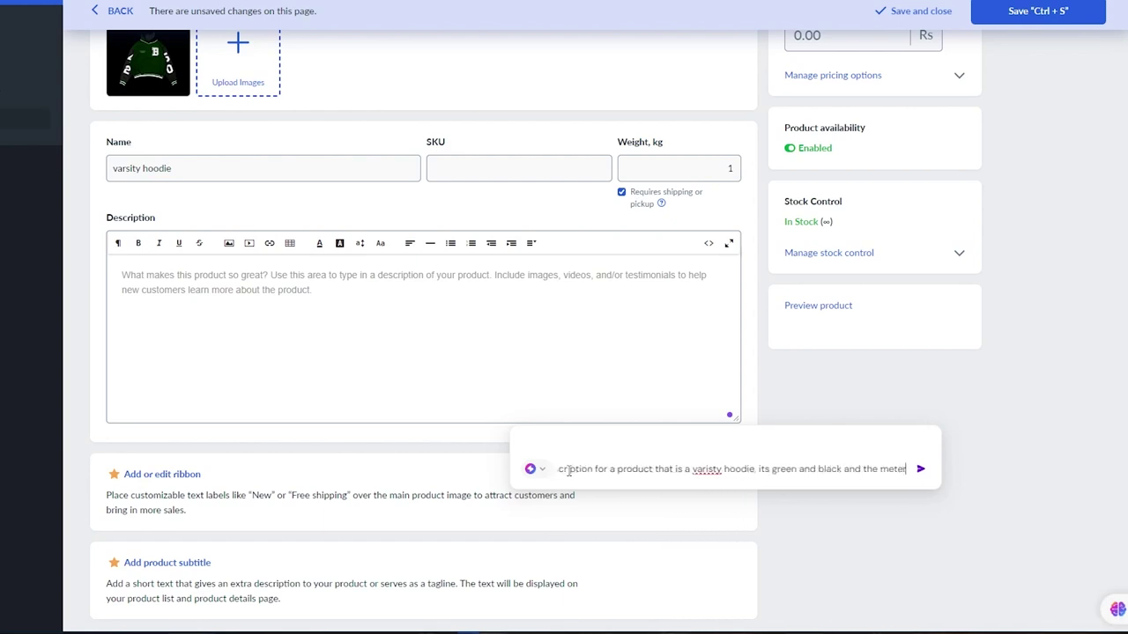
text(ial is synthet)
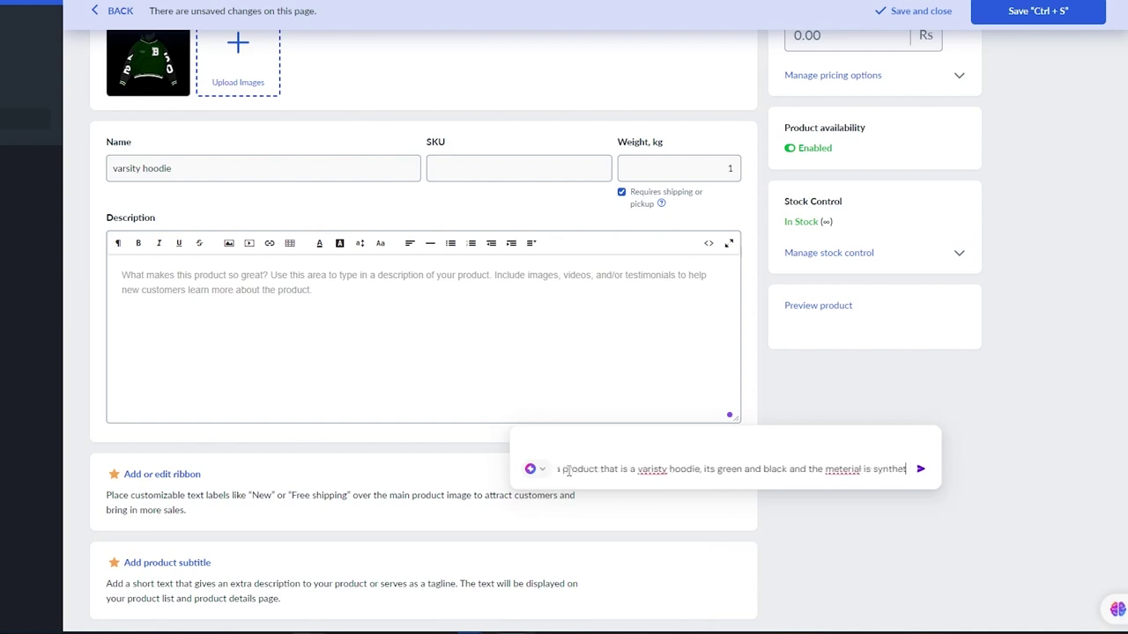
text(ic fabric)
key(Return)
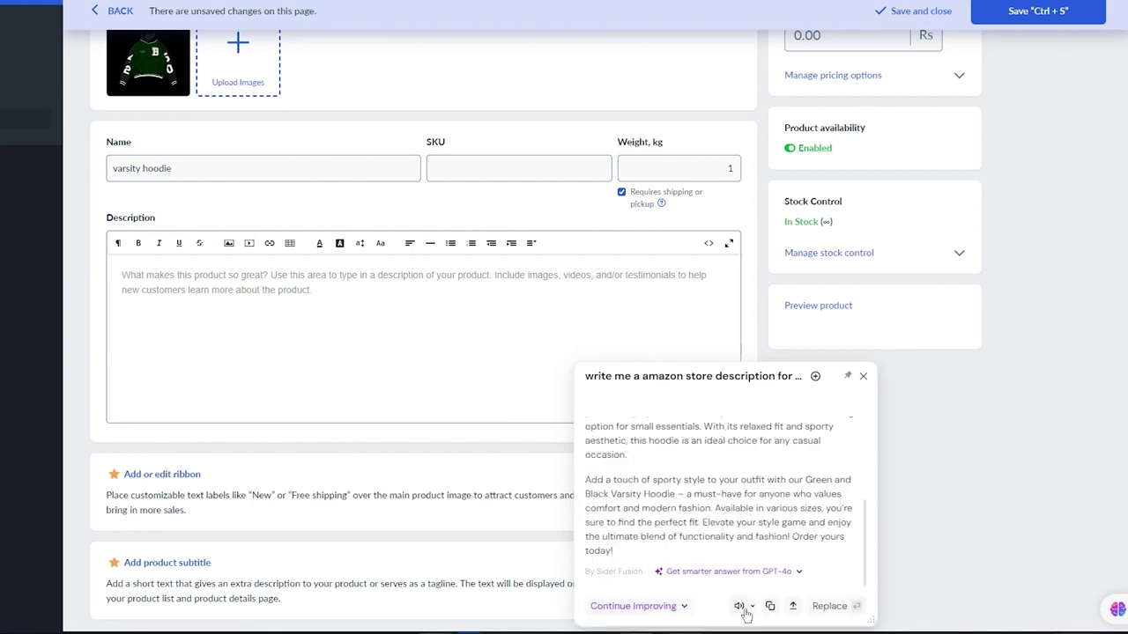
click(770, 608)
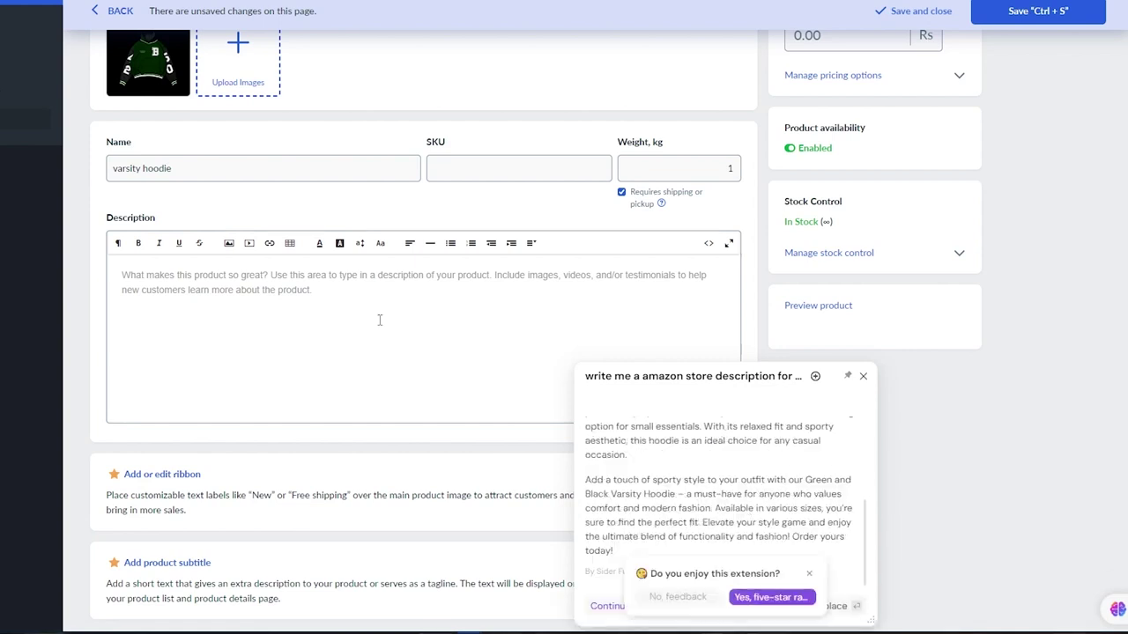
click(350, 305)
key(ctrl+v)
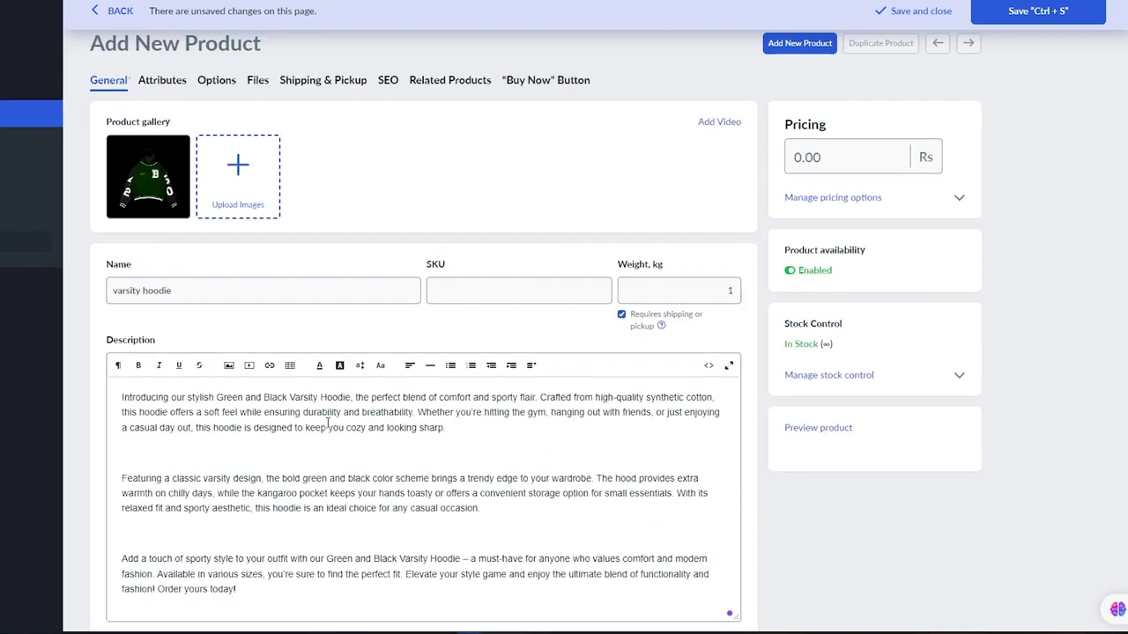
- Price the varsity hoodie at 4000 Rs, leaving weight unchanged, and check the stock control options
scroll(329, 429, down, 4)
scroll(329, 429, up, 3)
click(669, 297)
click(713, 252)
click(863, 153)
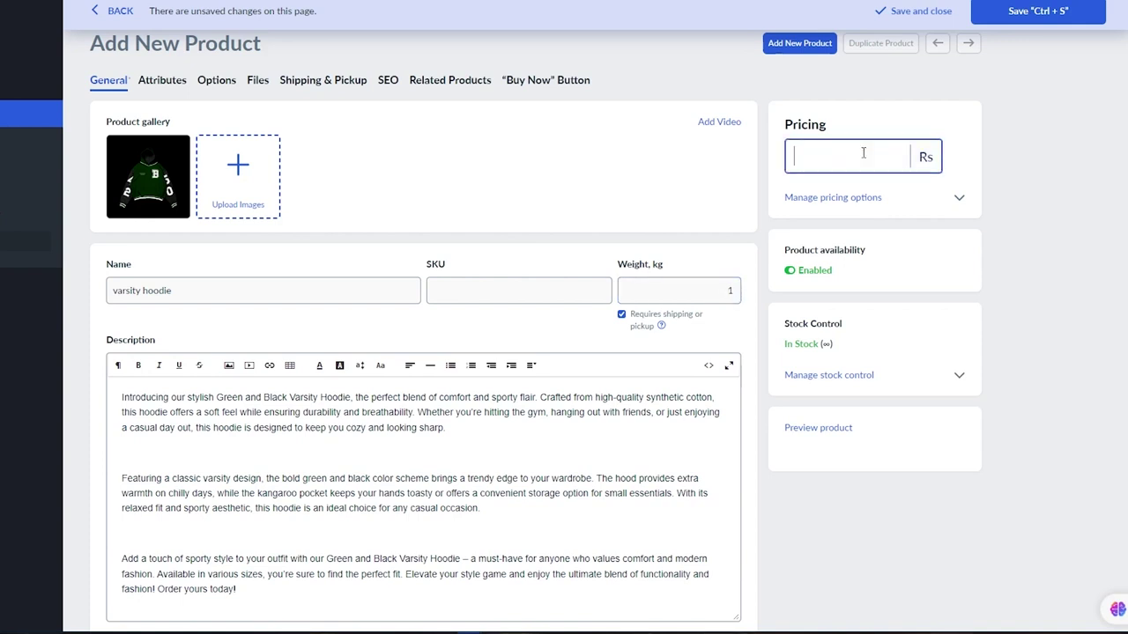
text(4000)
click(888, 123)
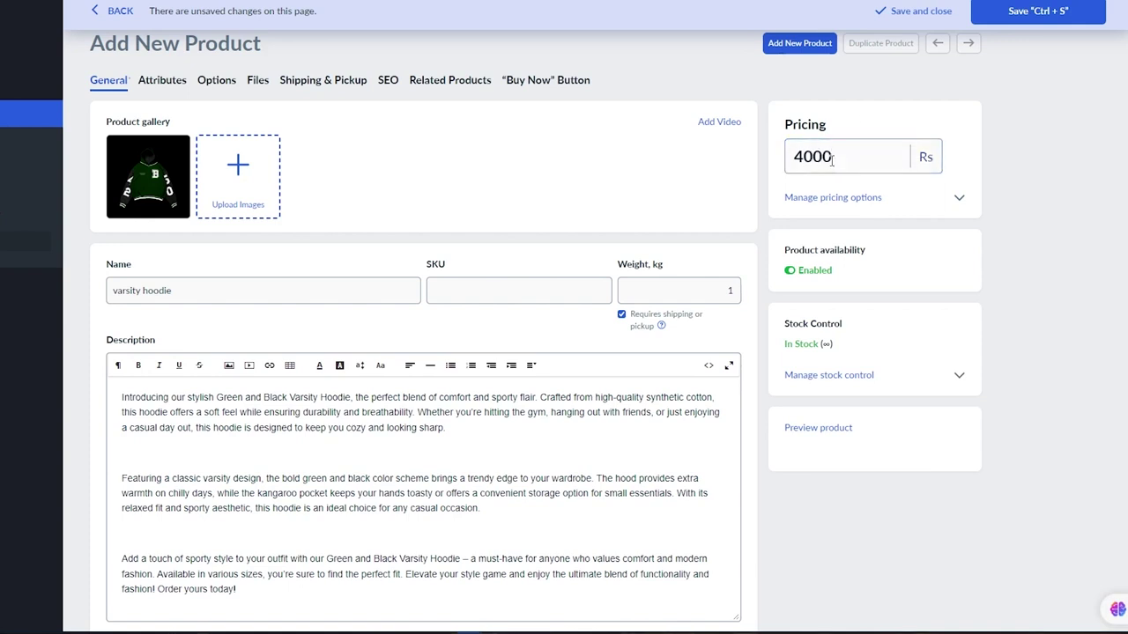
click(958, 378)
click(958, 499)
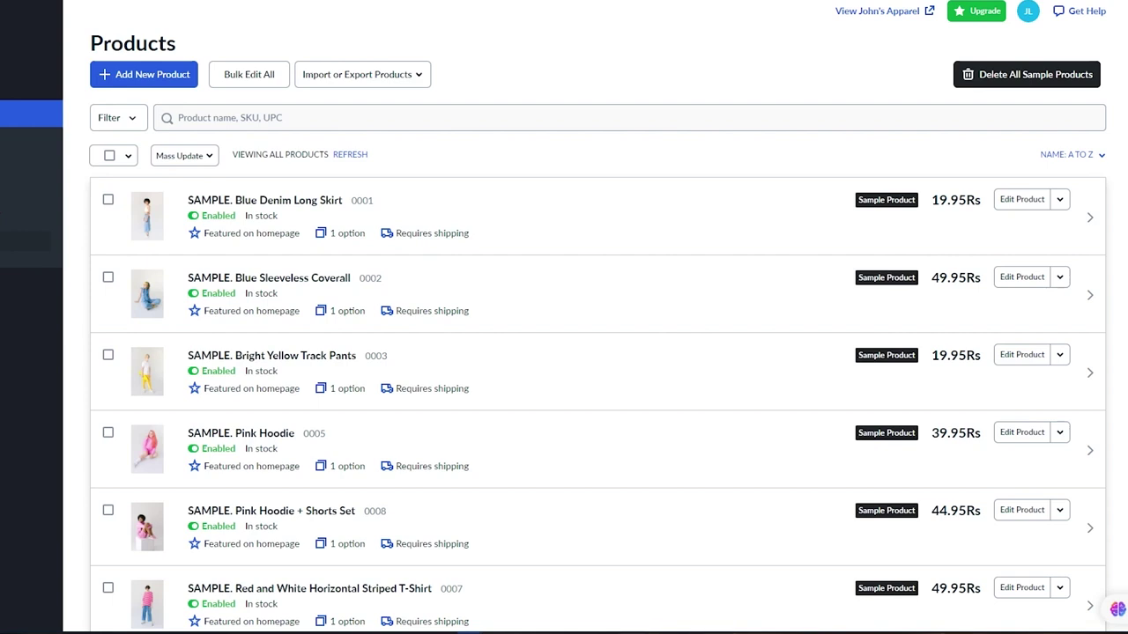
- From Catalog > Categories, add a new root category named 'Hoodie' and save it
click(32, 113)
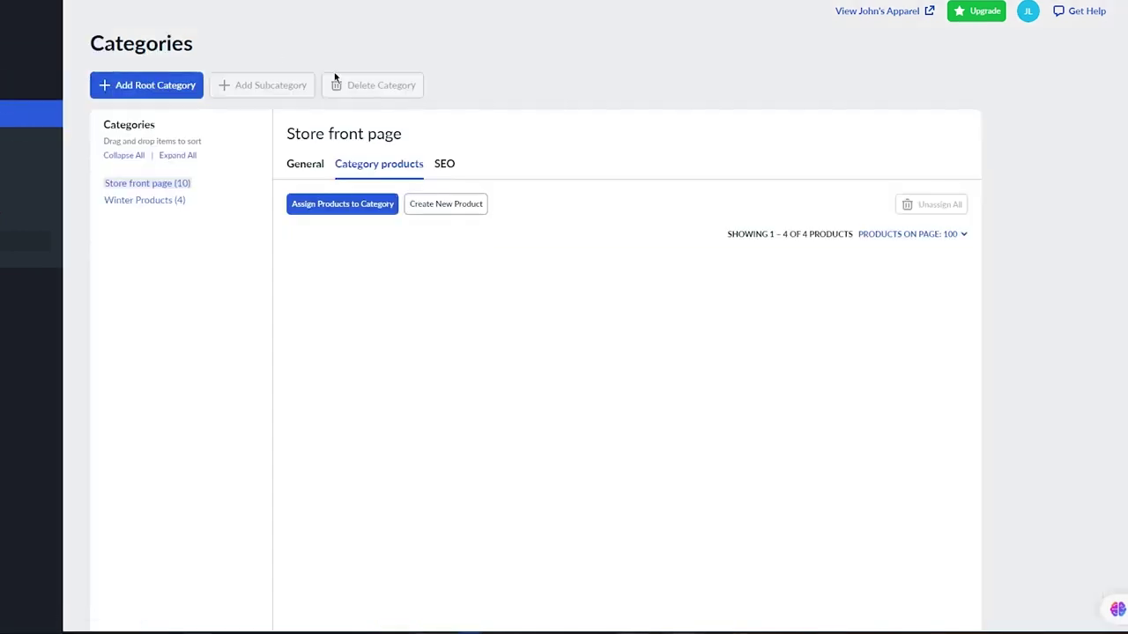
scroll(791, 169, down, 3)
scroll(791, 169, up, 3)
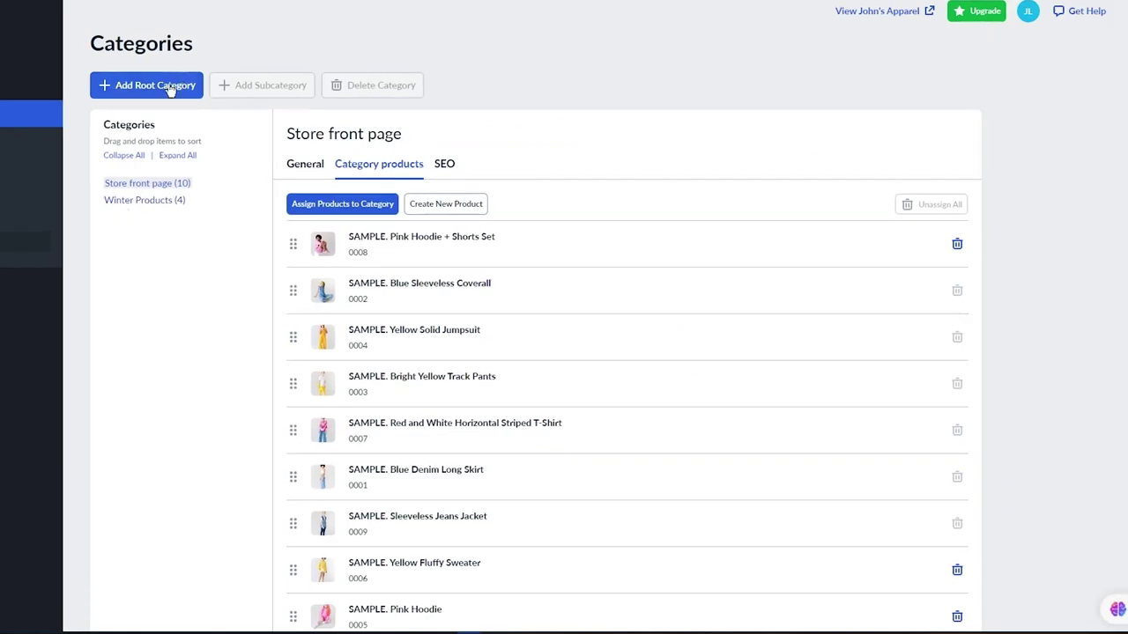
click(167, 85)
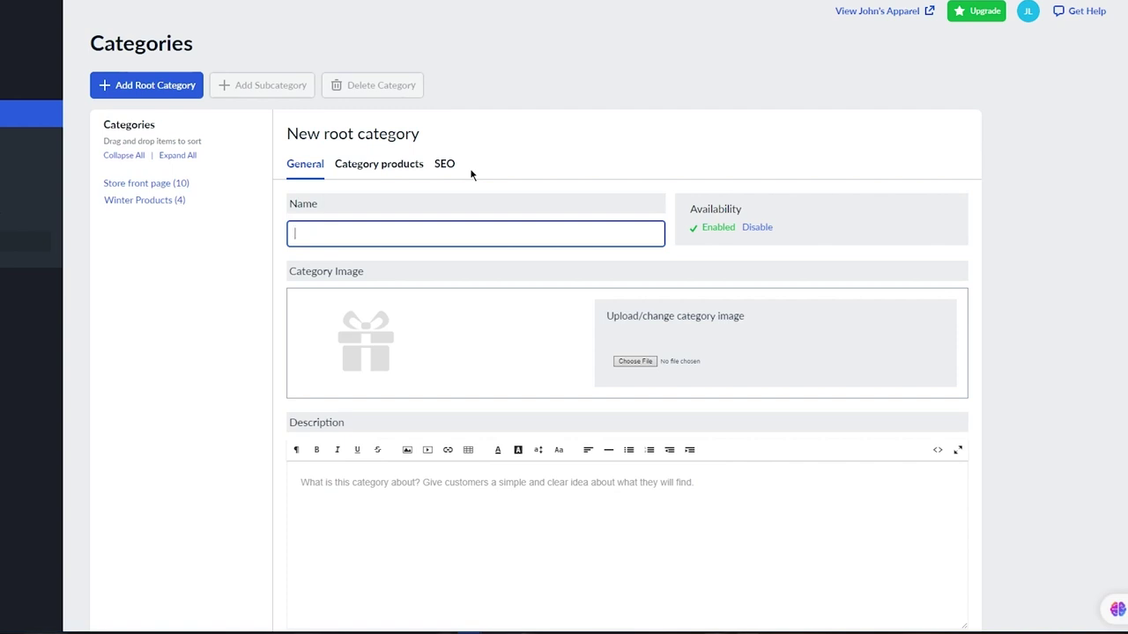
text(Hoodie)
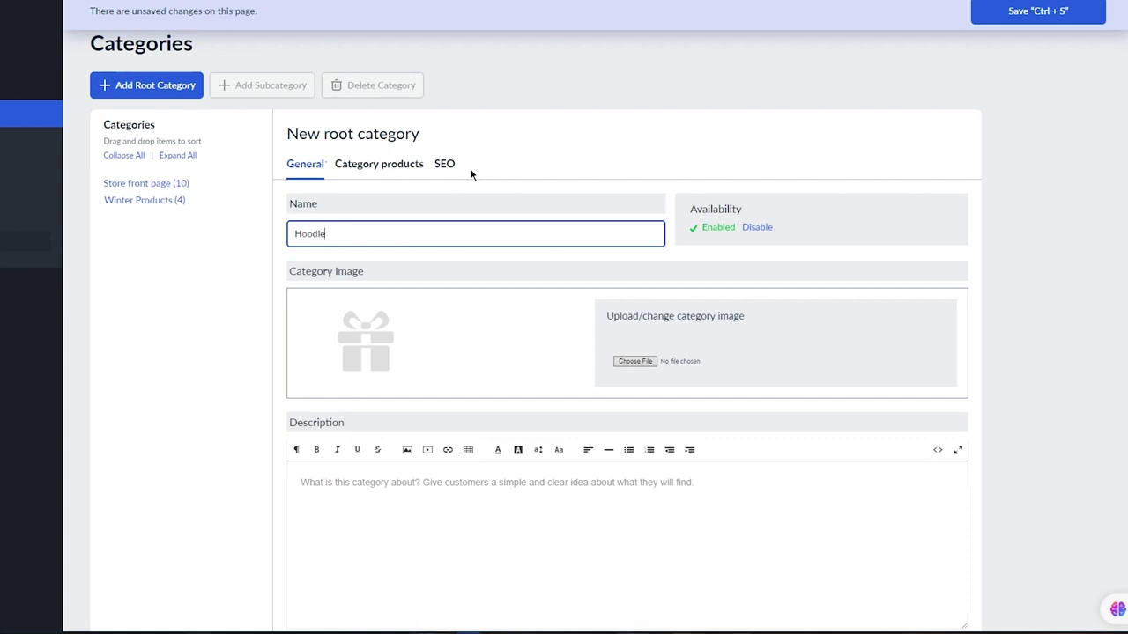
click(379, 168)
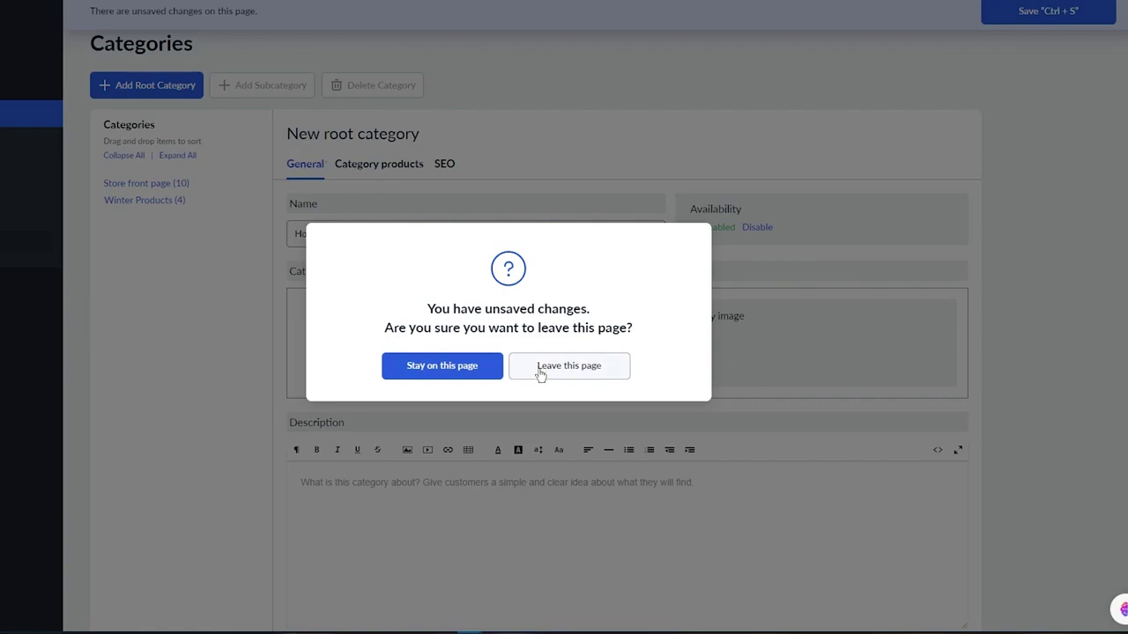
click(467, 368)
click(1042, 7)
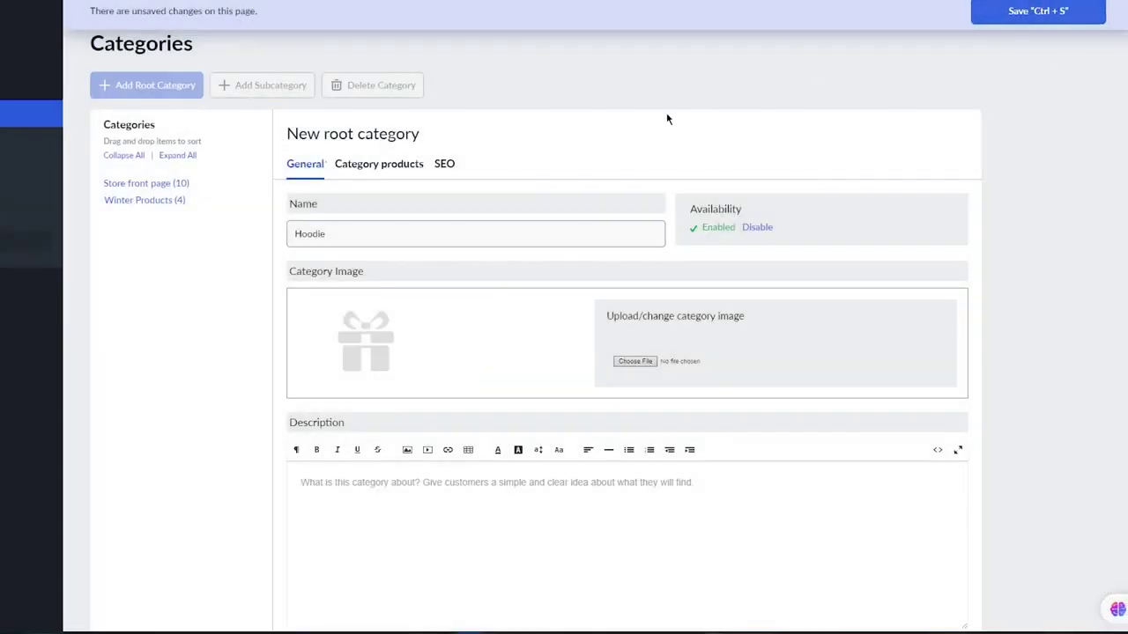
- Add varsity hoodie, Pink Hoodie, Pink Hoodie + Shorts Set, Yellow Fluffy Sweater and Yellow Solid Jumpsuit to the Hoodie category
click(371, 169)
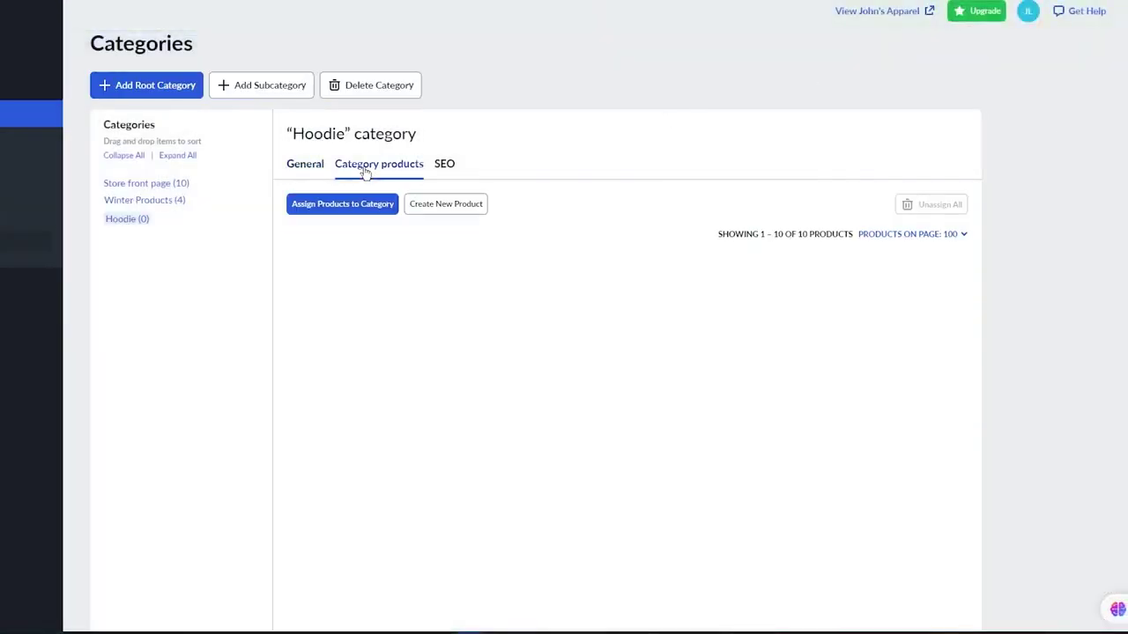
click(556, 488)
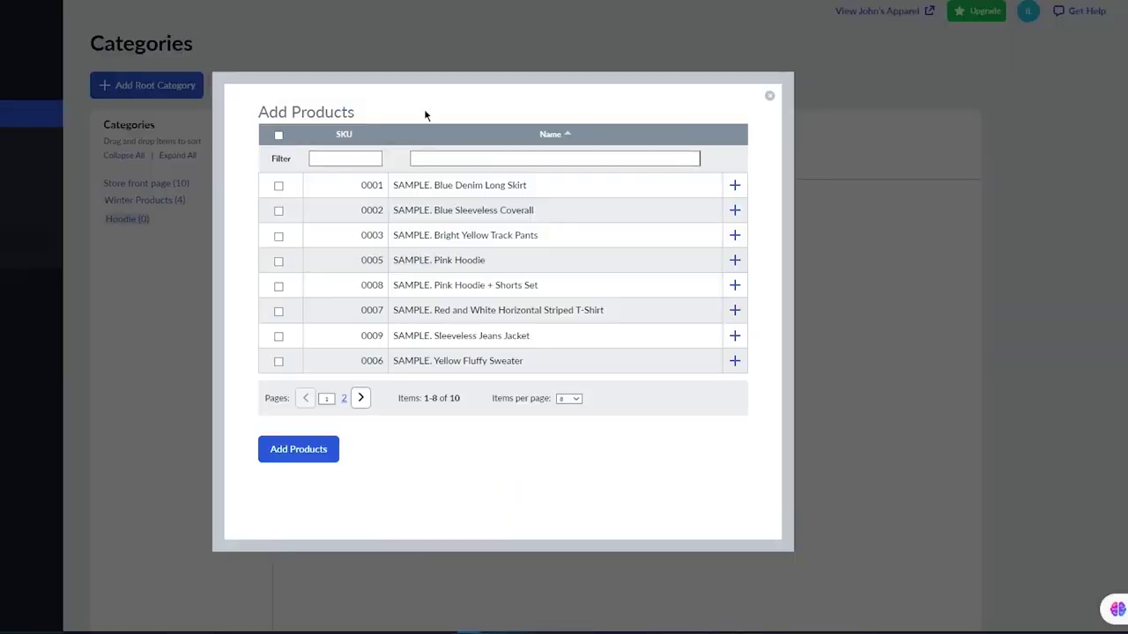
click(278, 262)
click(279, 287)
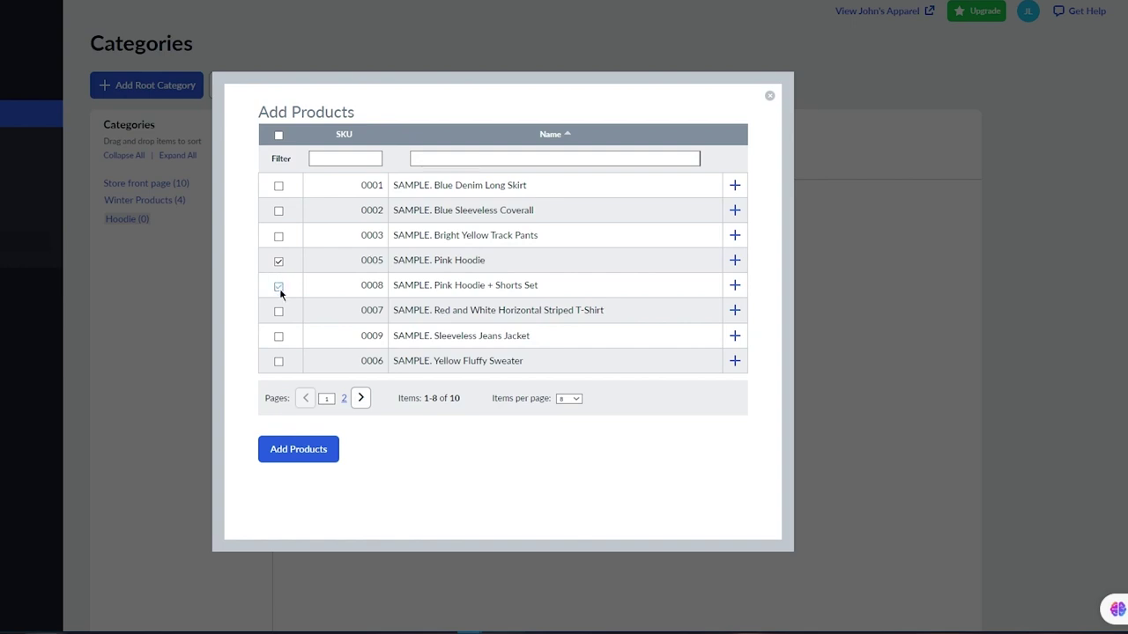
click(279, 362)
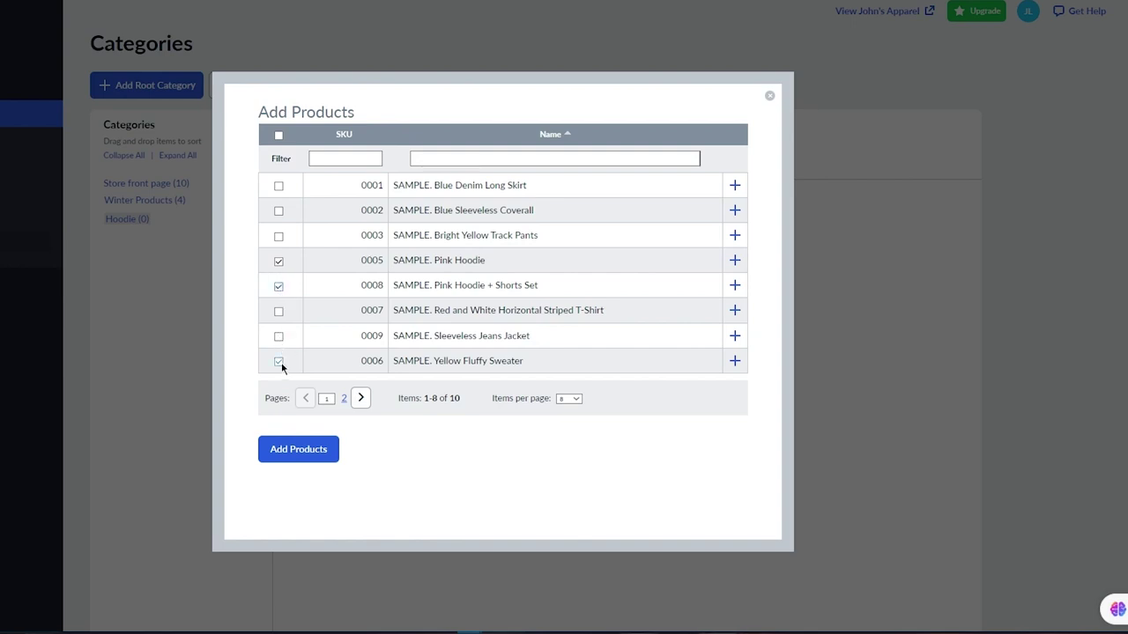
click(361, 398)
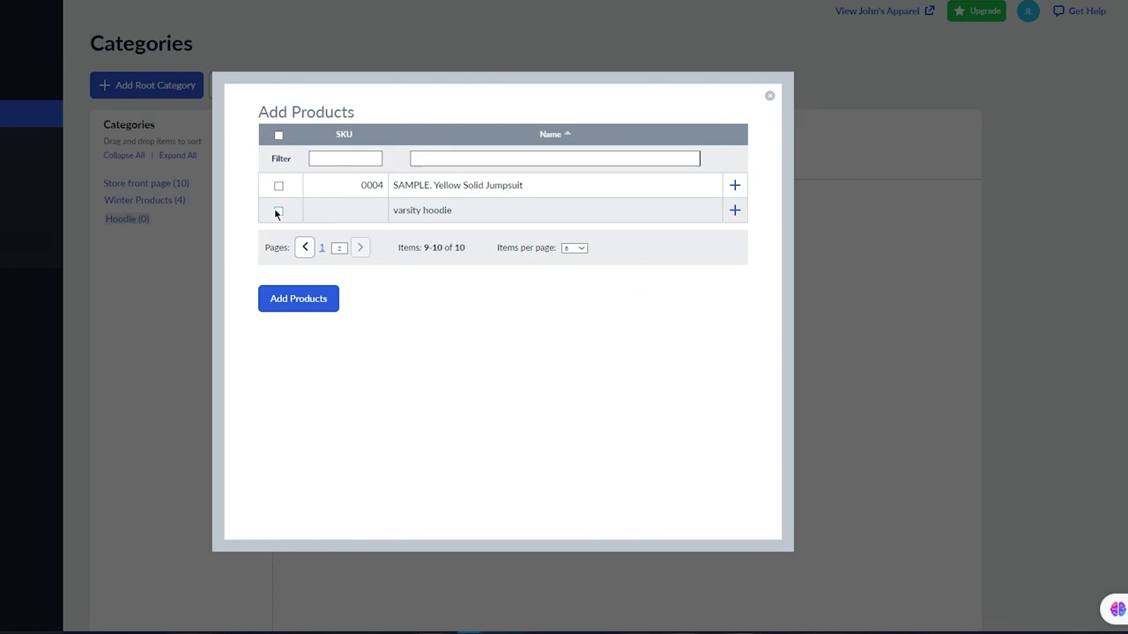
click(275, 211)
click(278, 186)
click(299, 299)
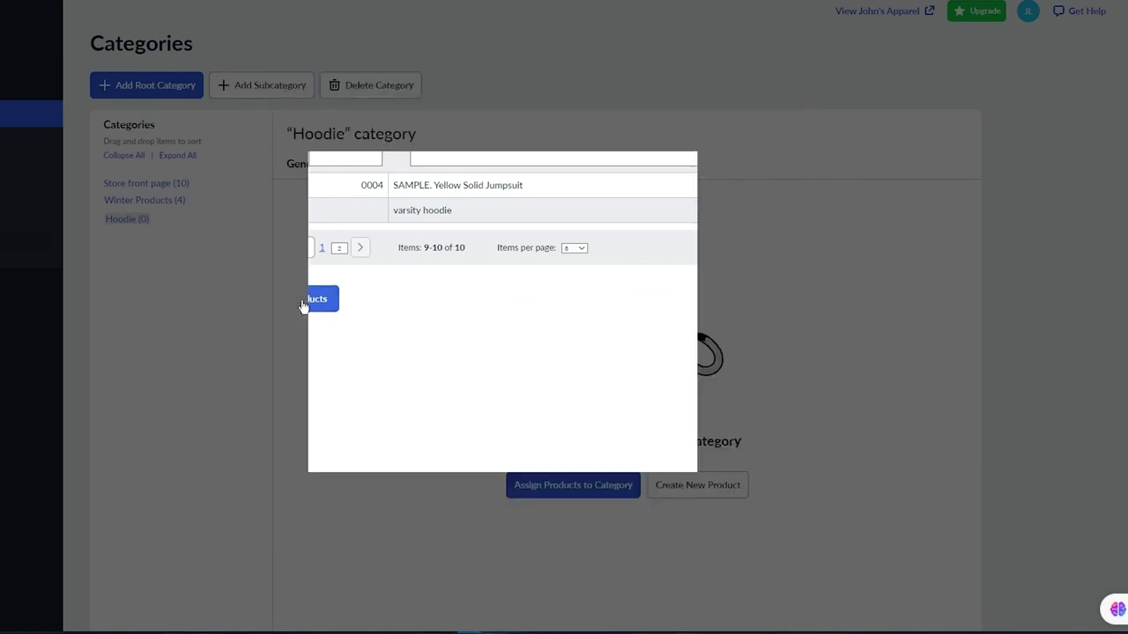
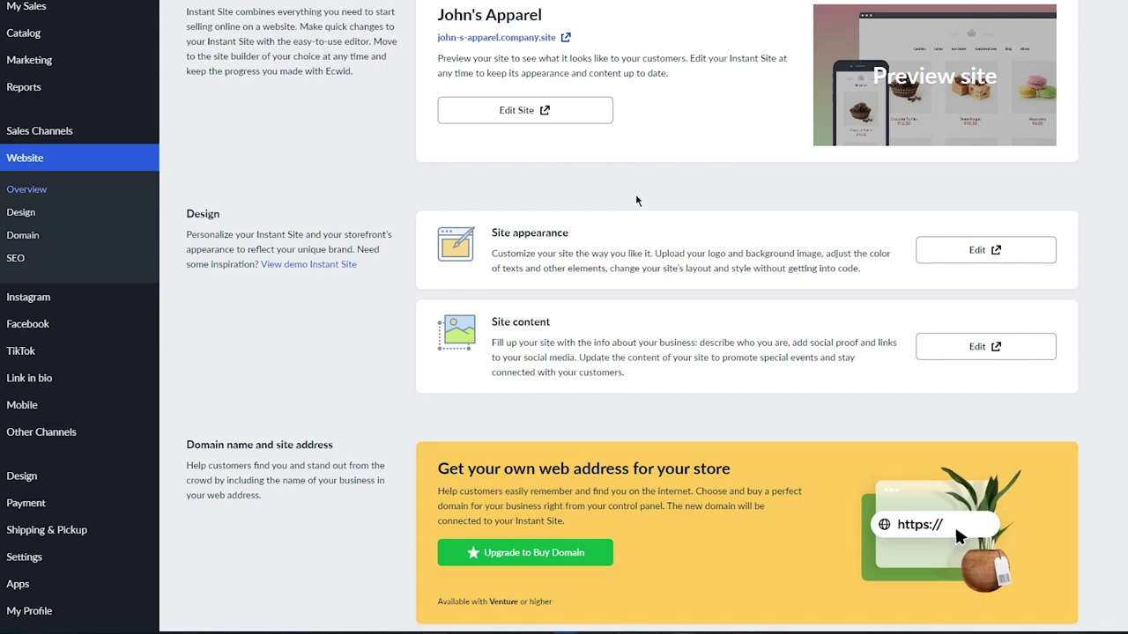
scroll(636, 201, down, 2)
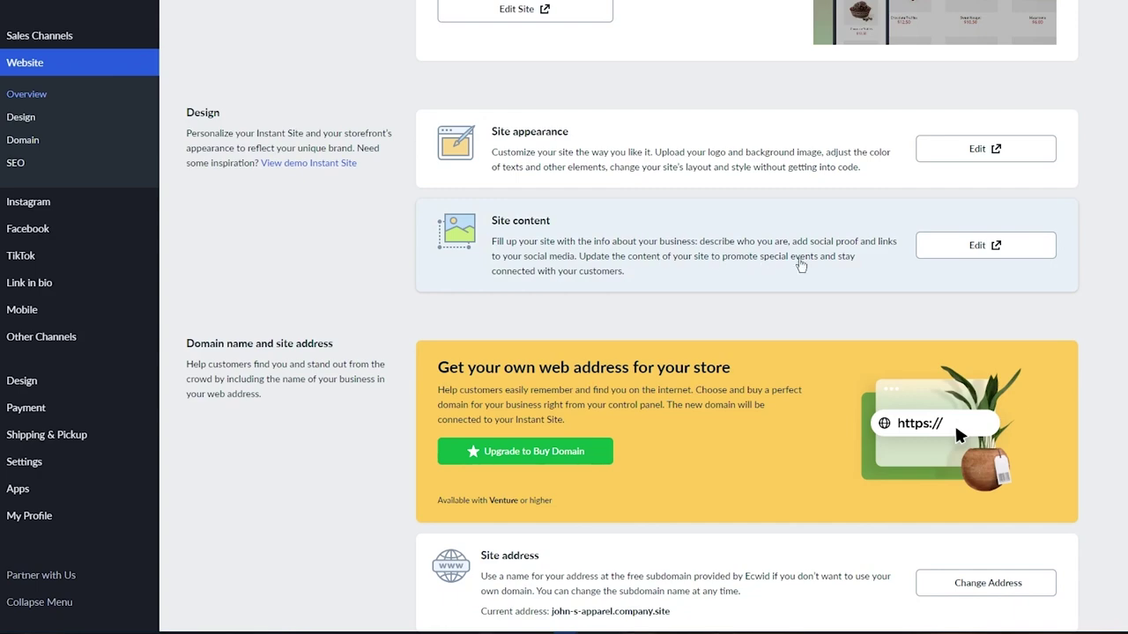
scroll(800, 264, down, 4)
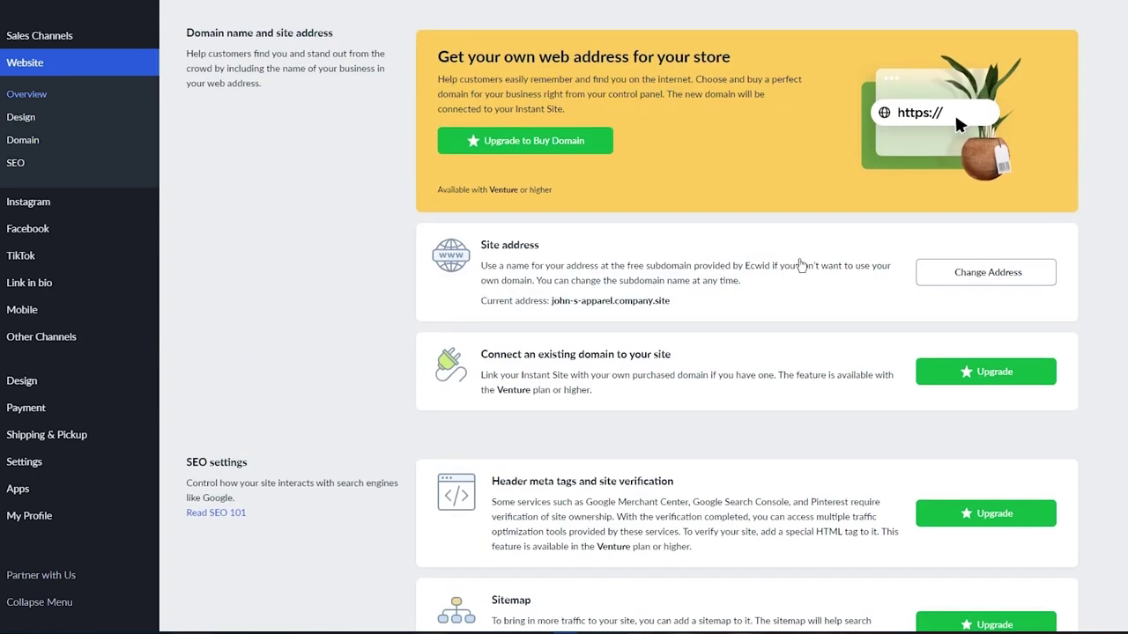
scroll(339, 272, down, 1)
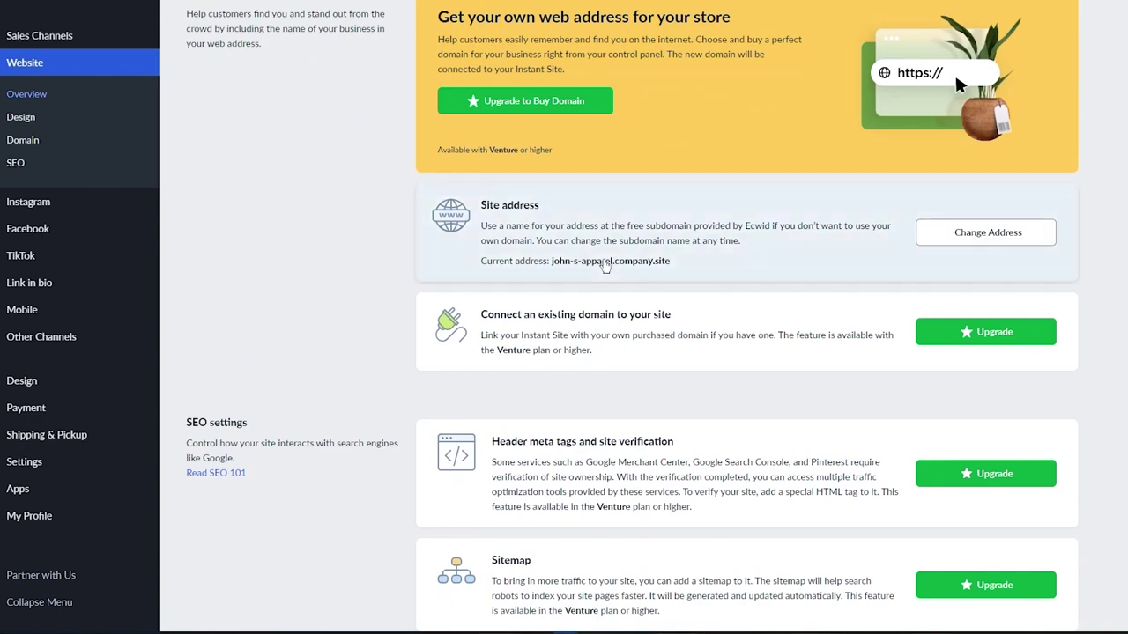
scroll(747, 240, down, 1)
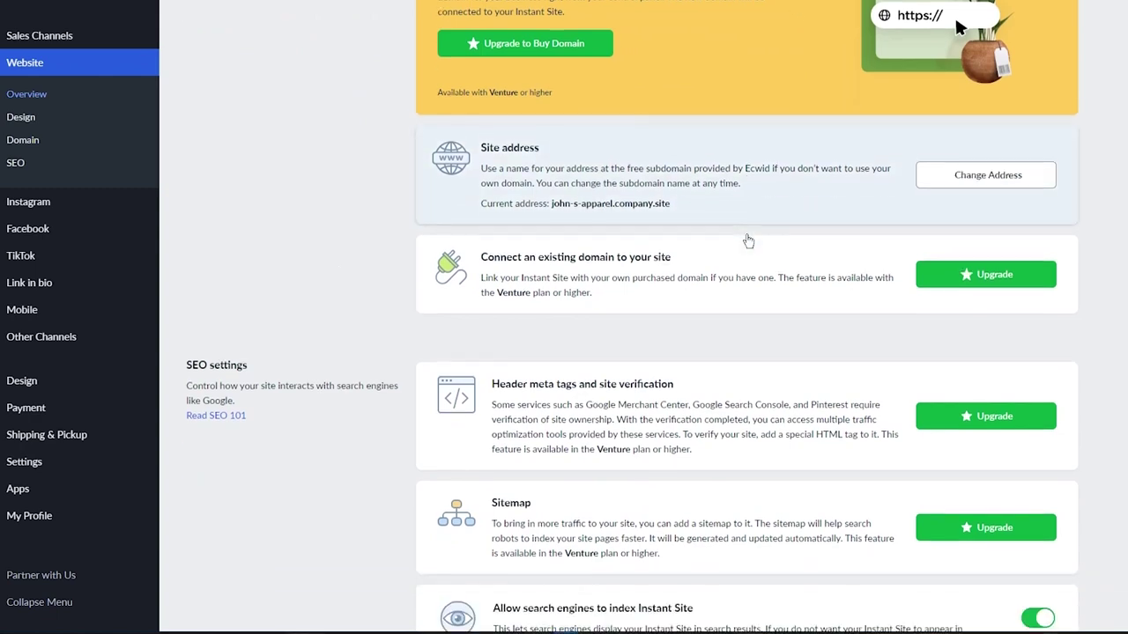
scroll(720, 295, down, 2)
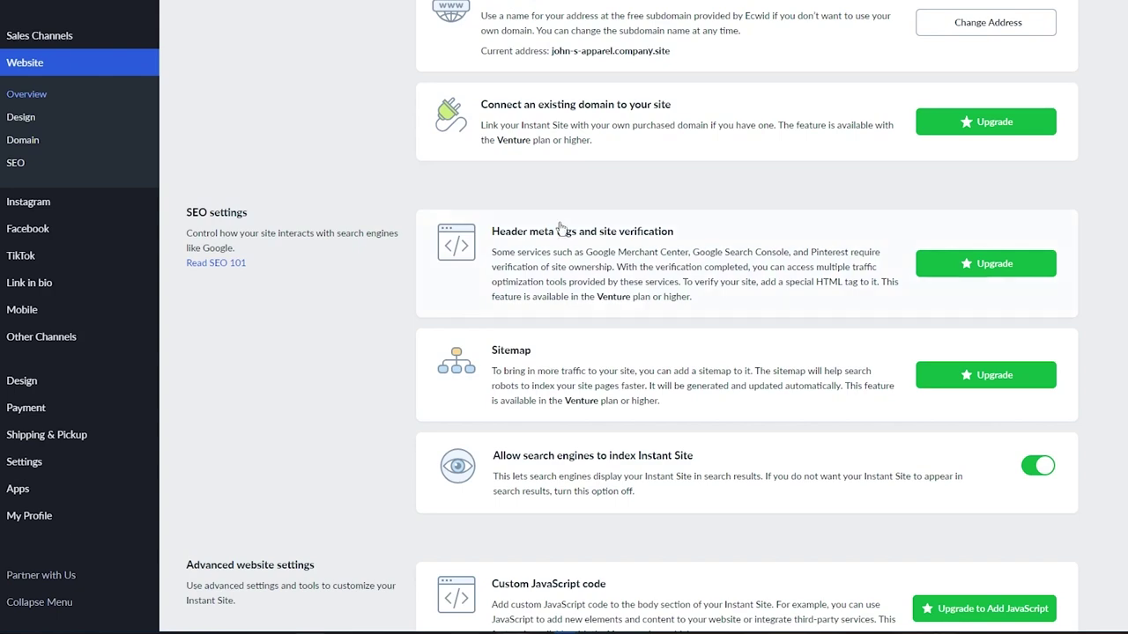
scroll(599, 239, down, 3)
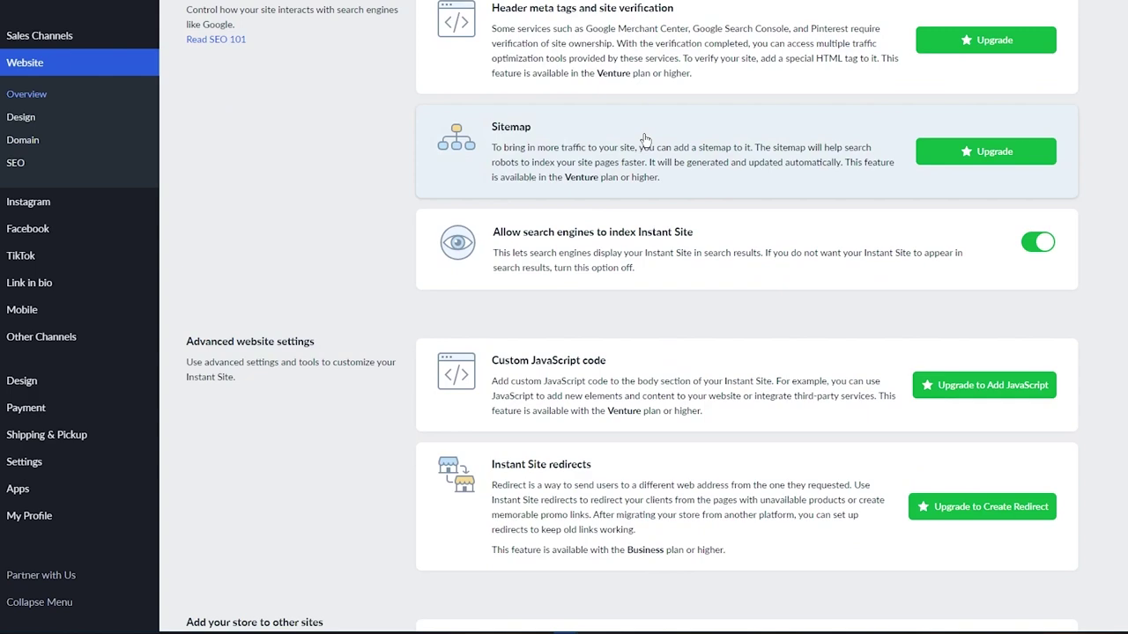
scroll(608, 253, down, 3)
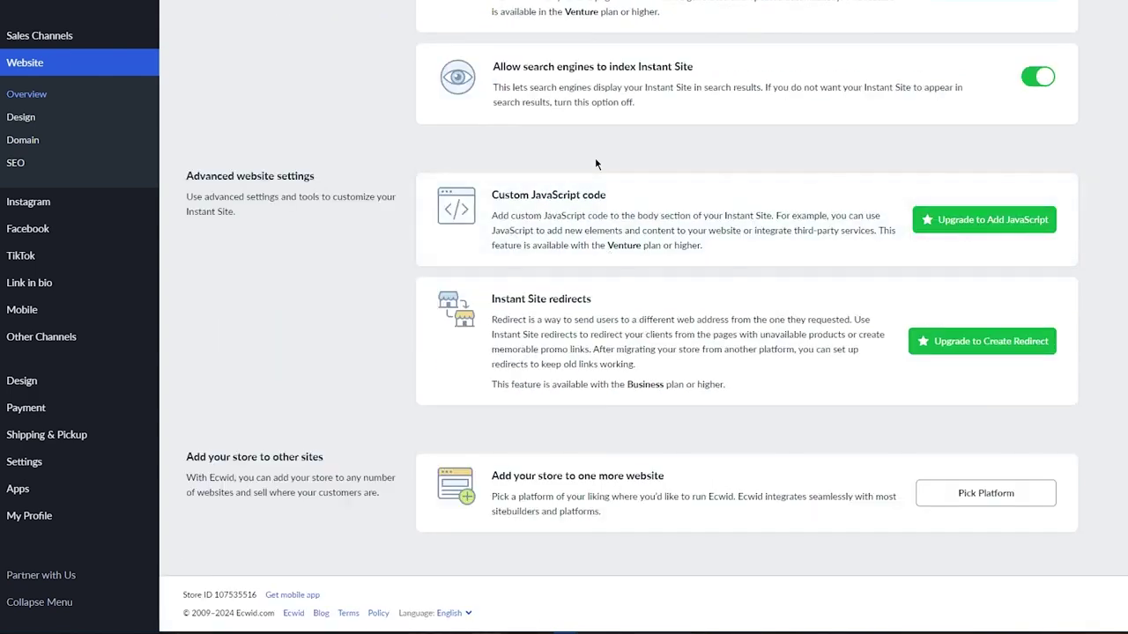
scroll(595, 163, up, 12)
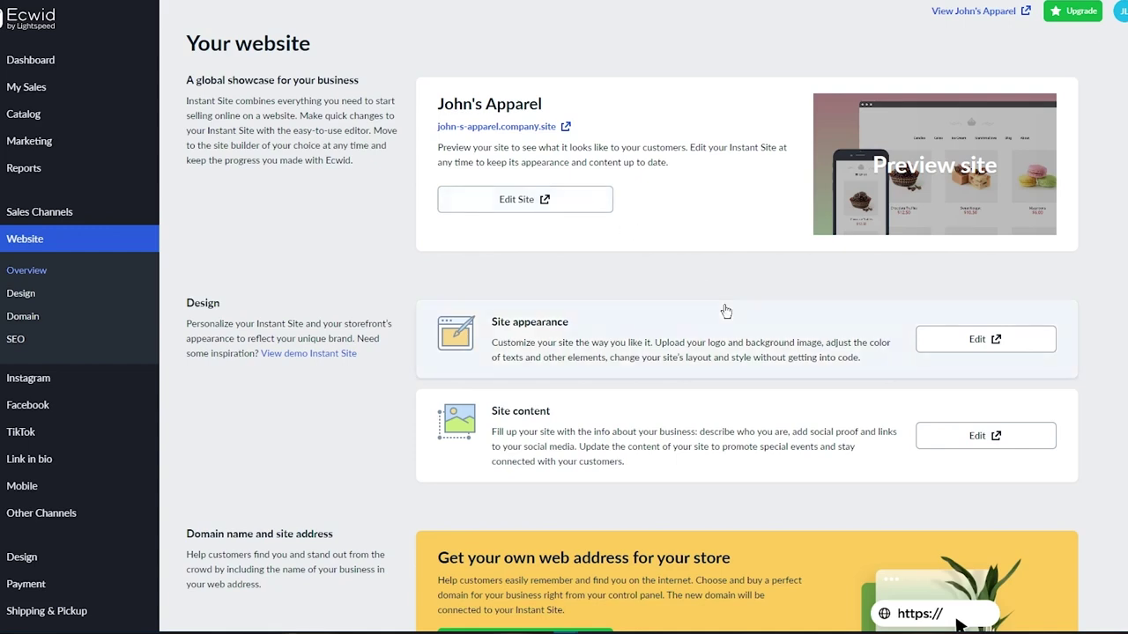
- Open the Instant Site editor from the Site appearance card and review the homepage sections
click(981, 355)
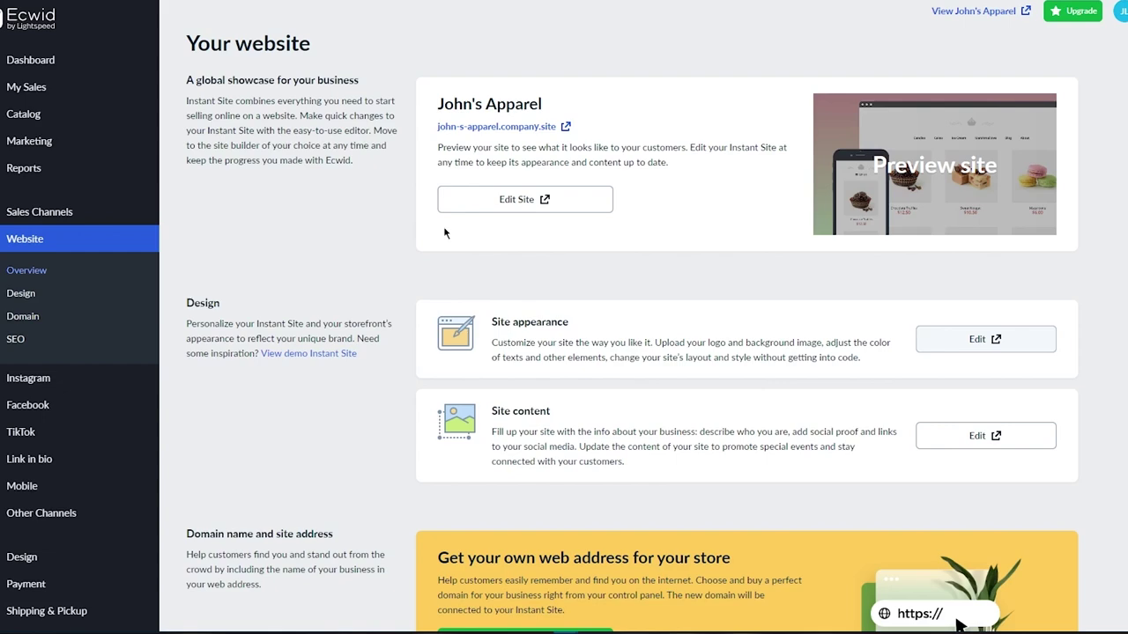
scroll(445, 233, down, 3)
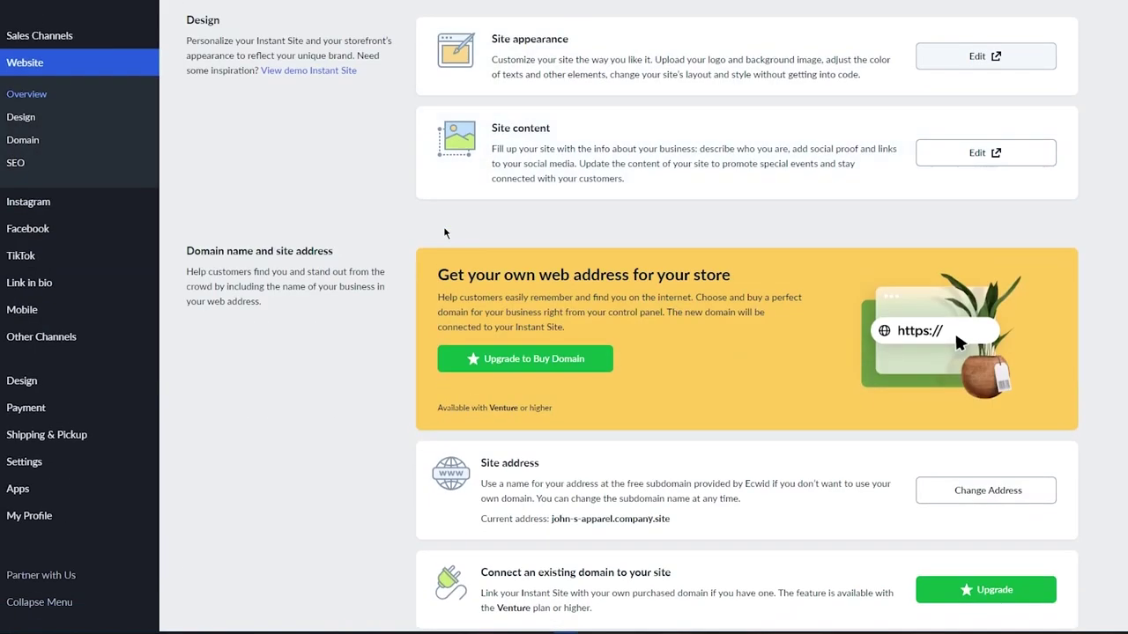
scroll(444, 233, up, 3)
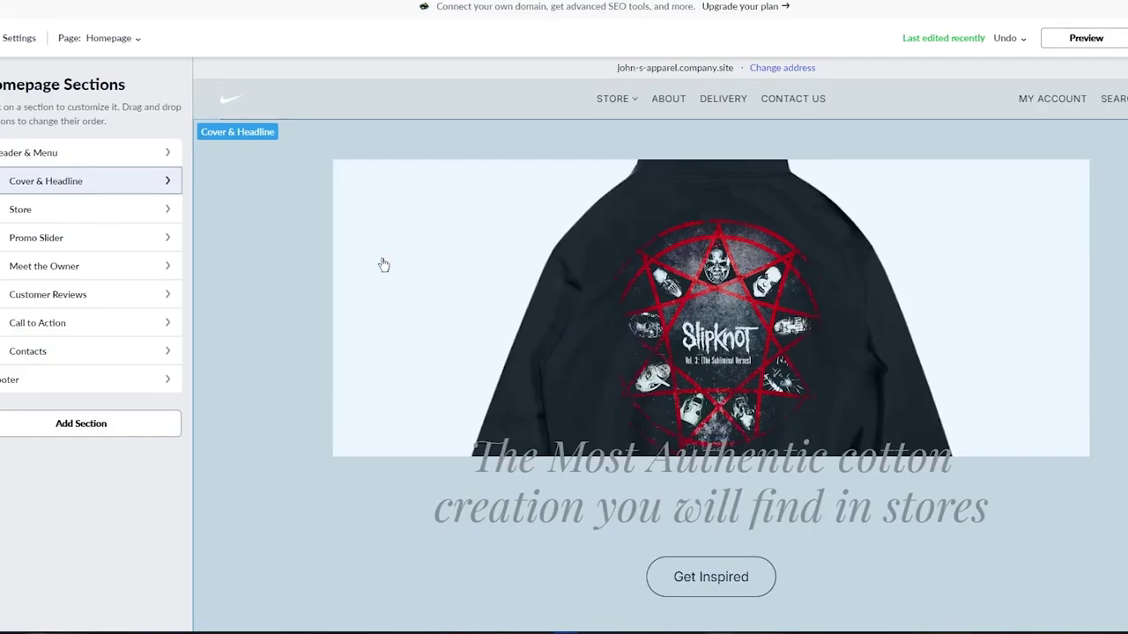
scroll(383, 264, down, 10)
scroll(383, 264, down, 8)
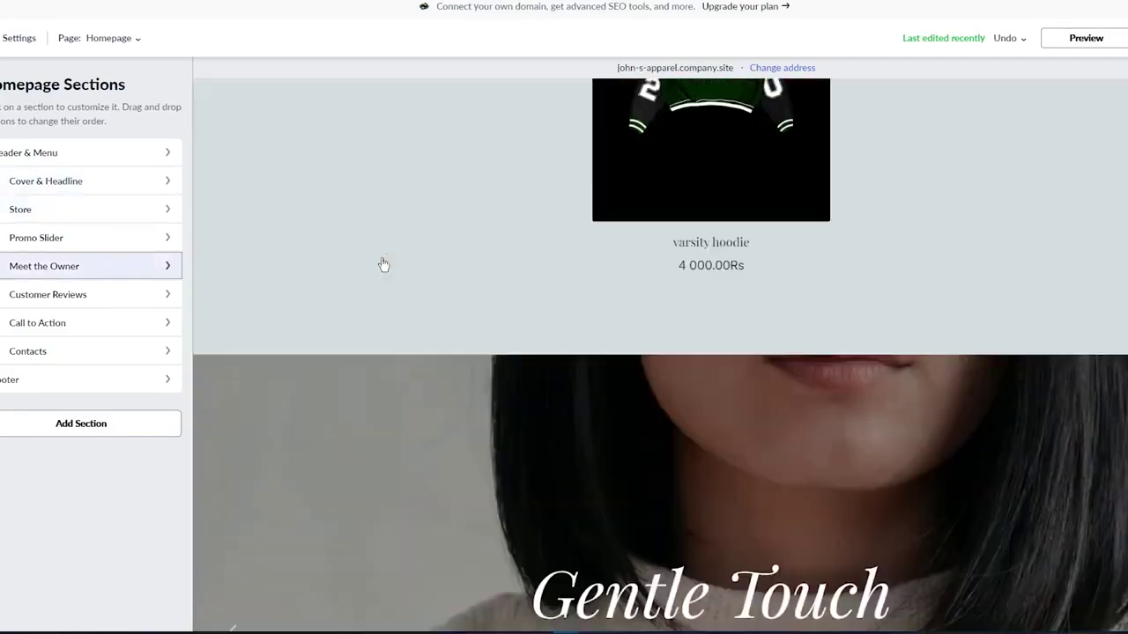
scroll(382, 264, up, 15)
scroll(383, 264, down, 15)
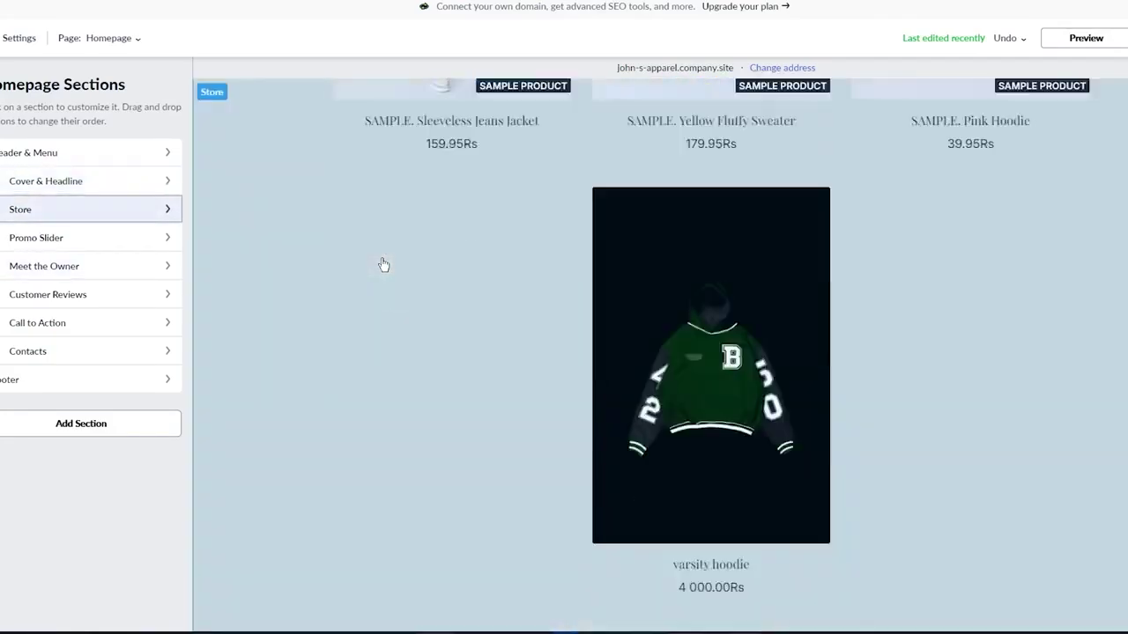
scroll(383, 265, up, 15)
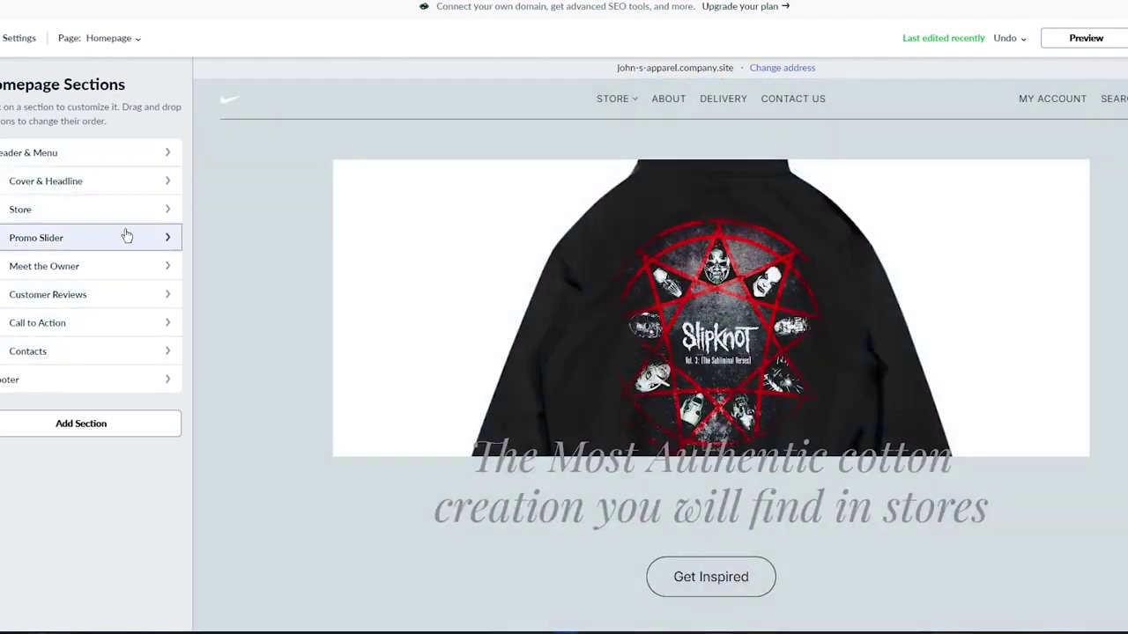
click(138, 220)
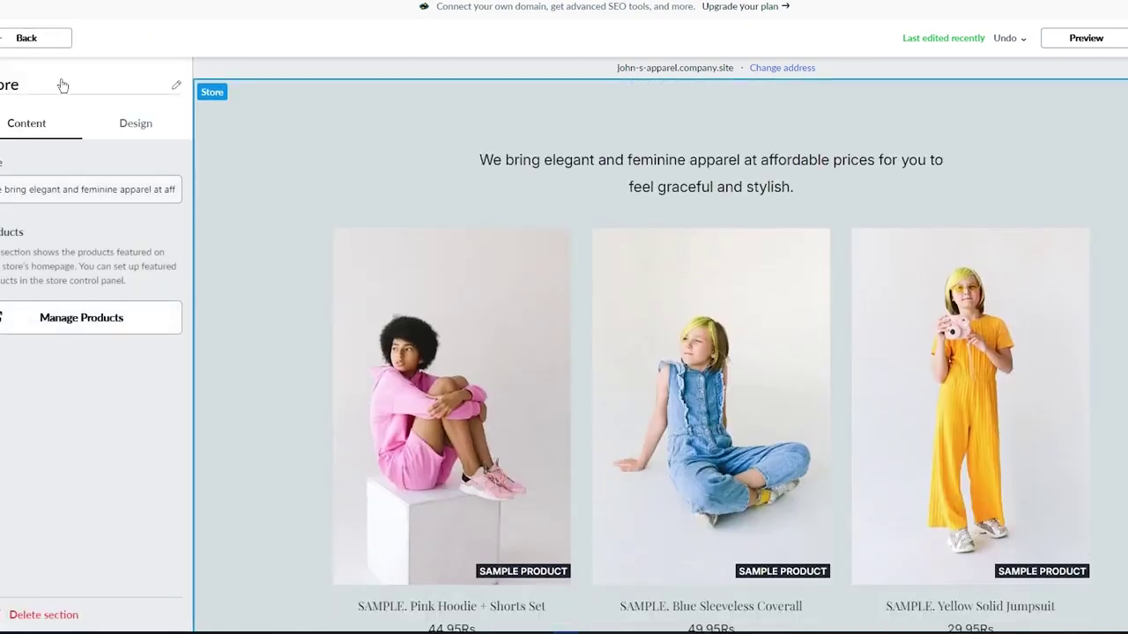
click(25, 37)
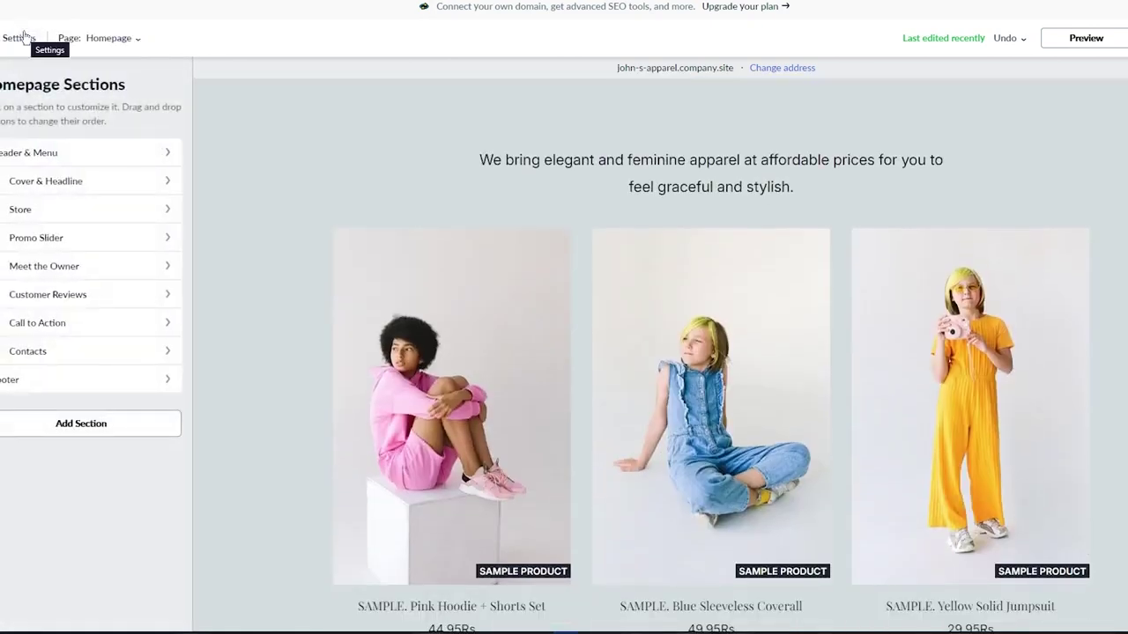
scroll(514, 254, up, 5)
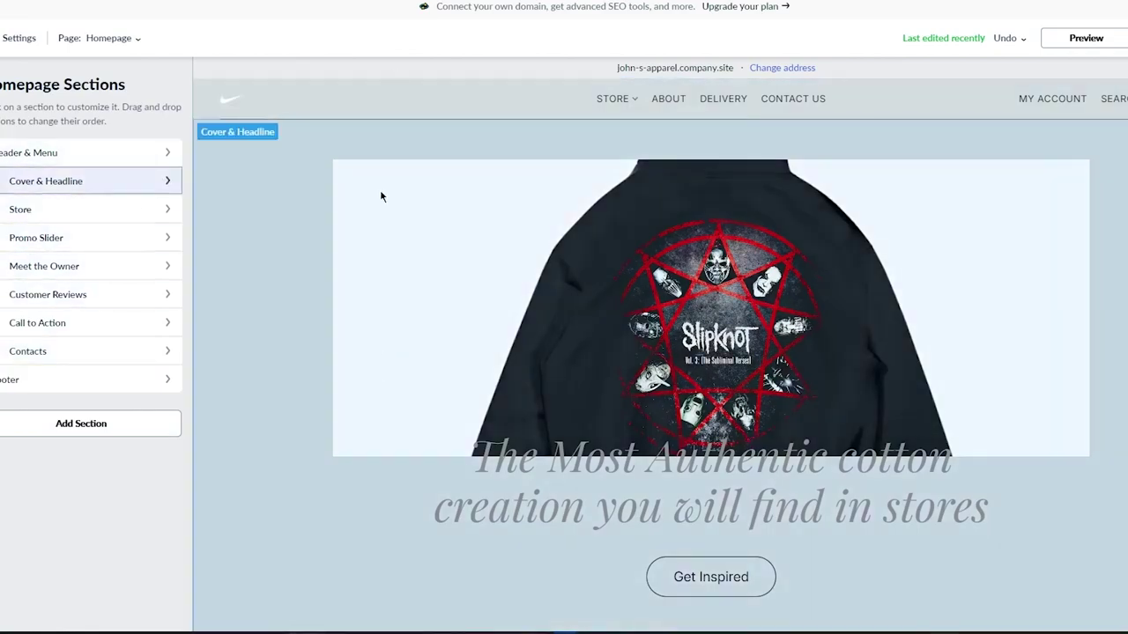
scroll(371, 447, down, 15)
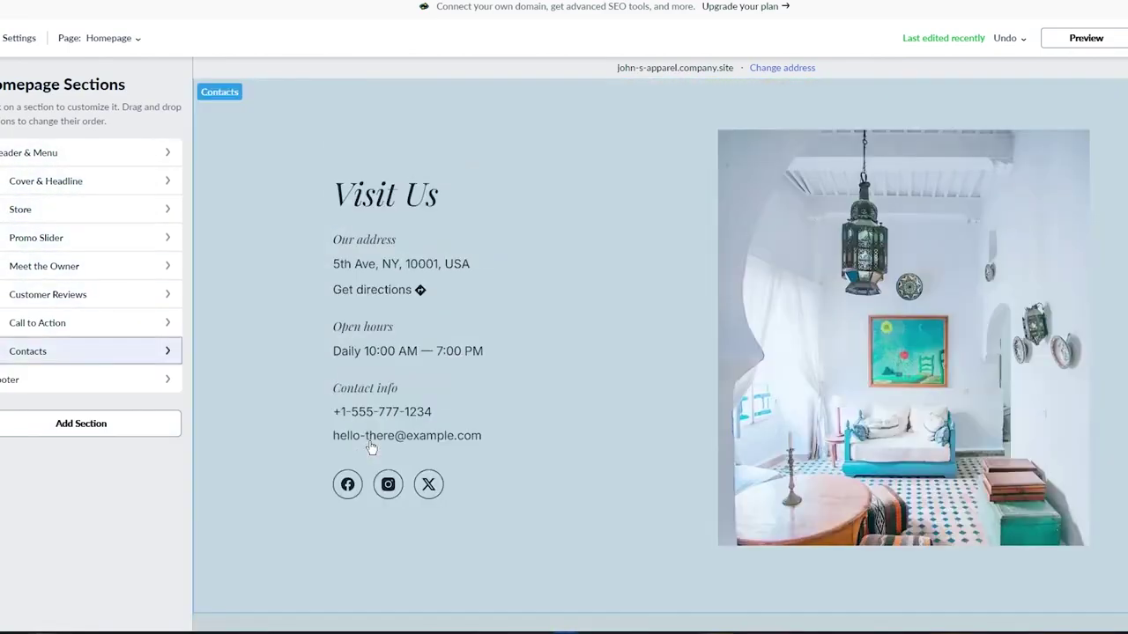
scroll(371, 447, up, 12)
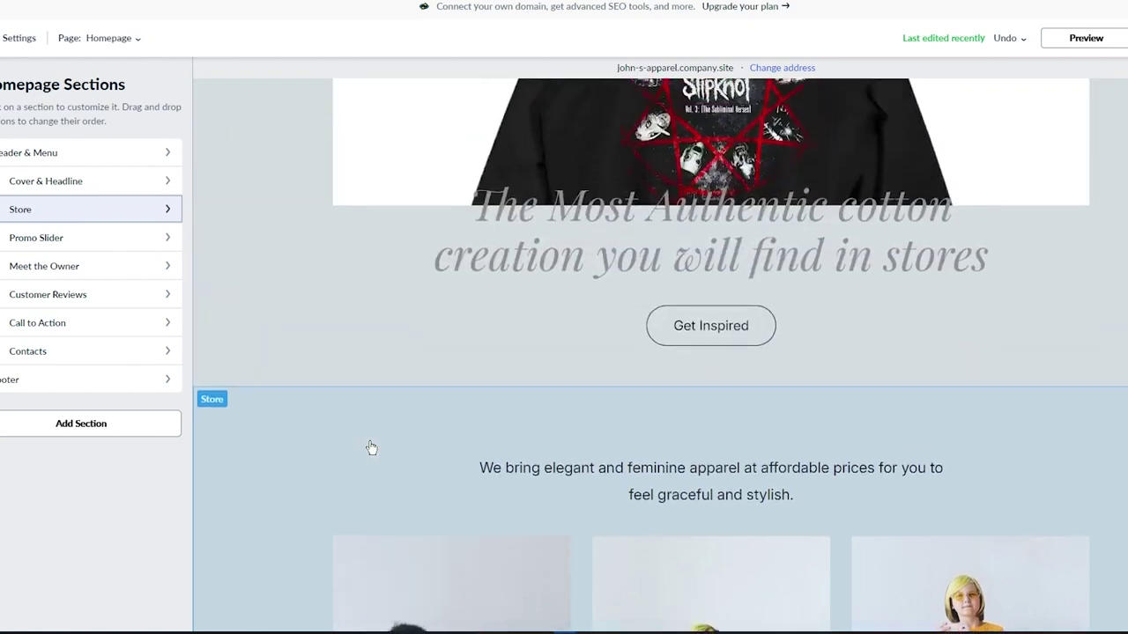
scroll(370, 448, up, 2)
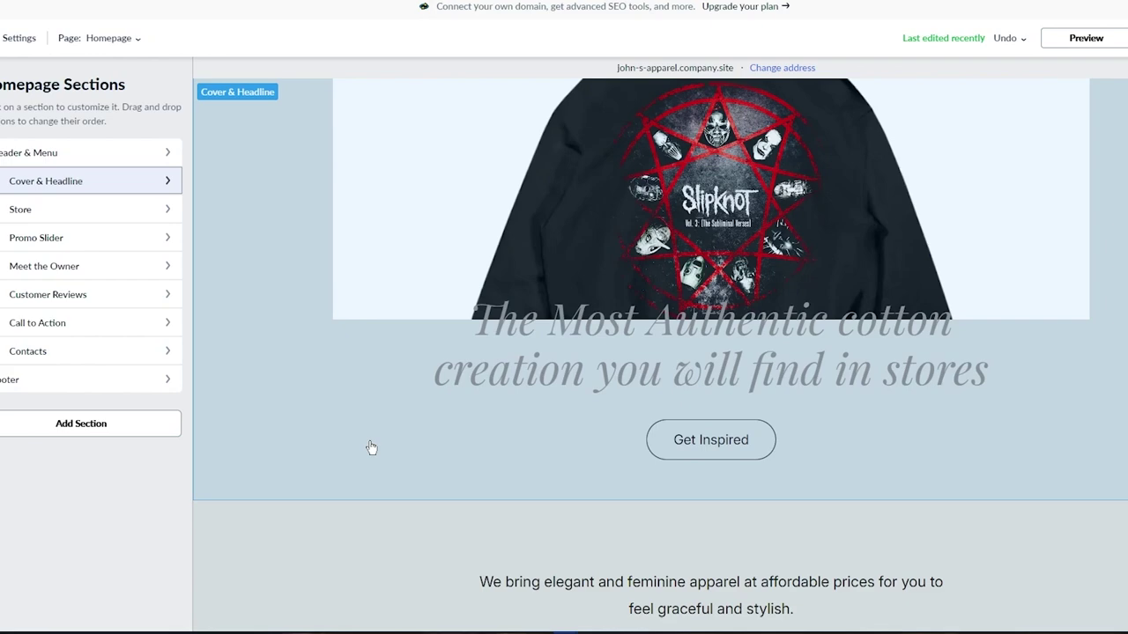
scroll(371, 448, up, 3)
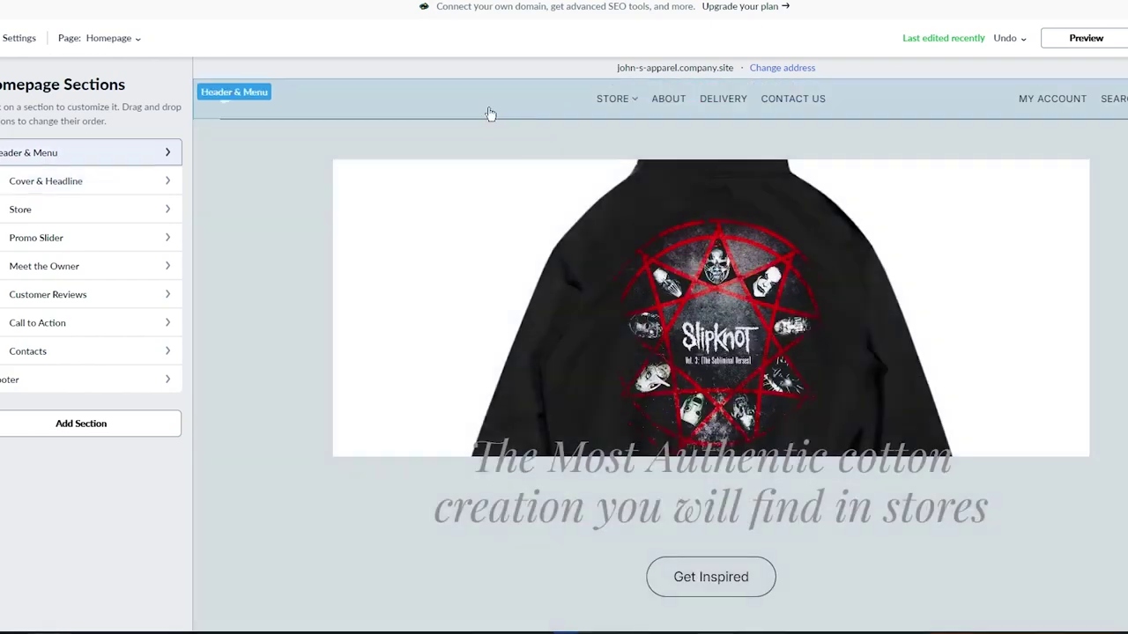
scroll(470, 284, down, 10)
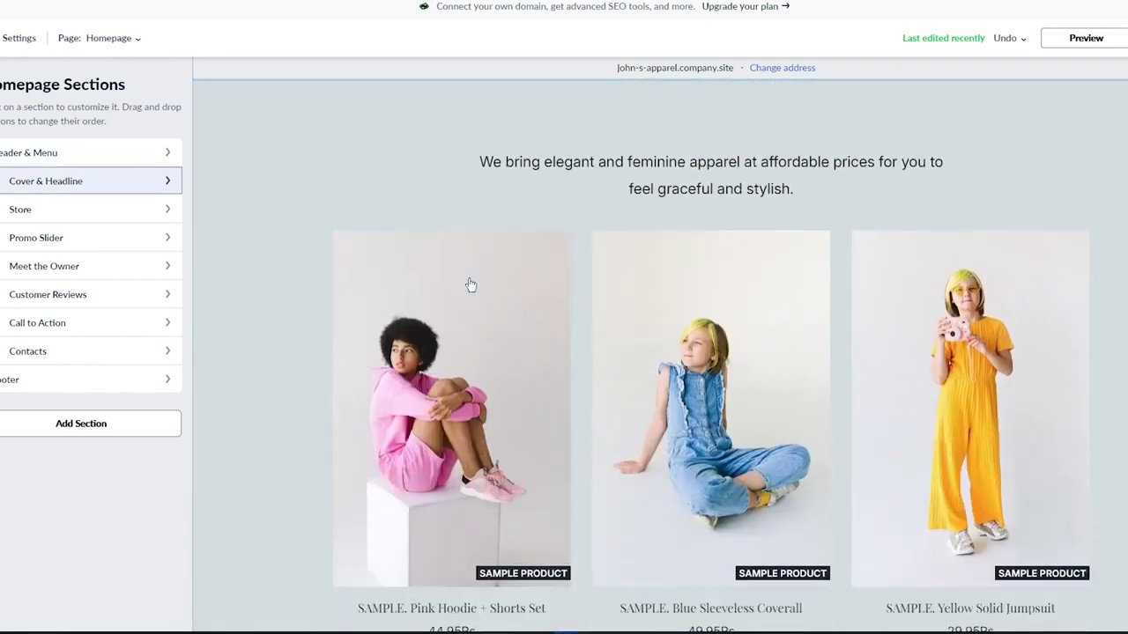
scroll(471, 284, down, 8)
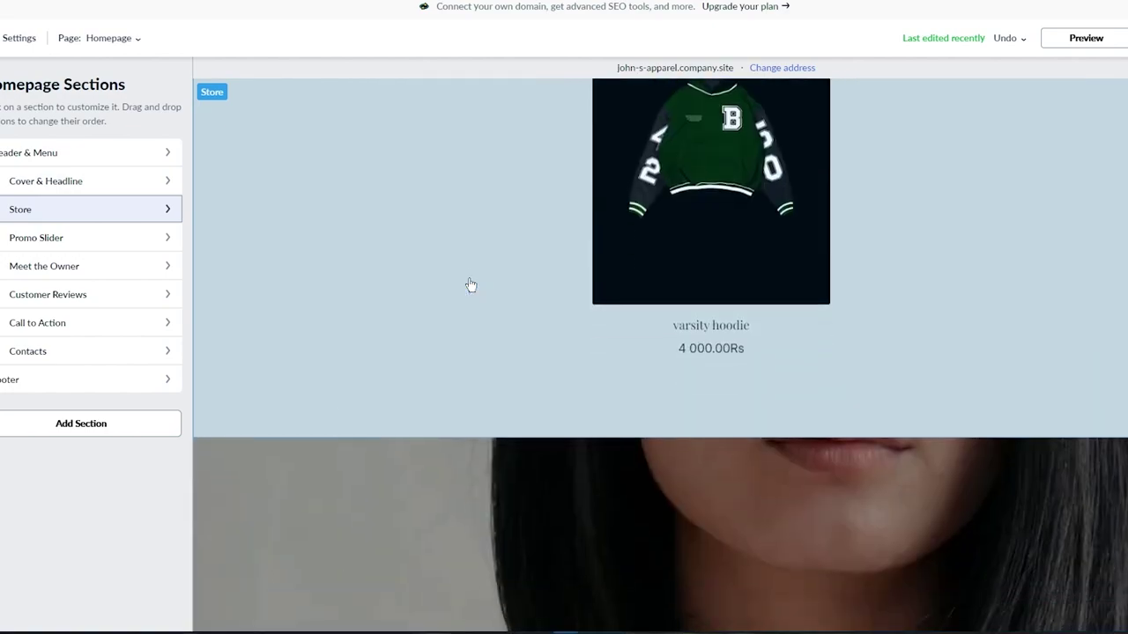
scroll(715, 376, up, 2)
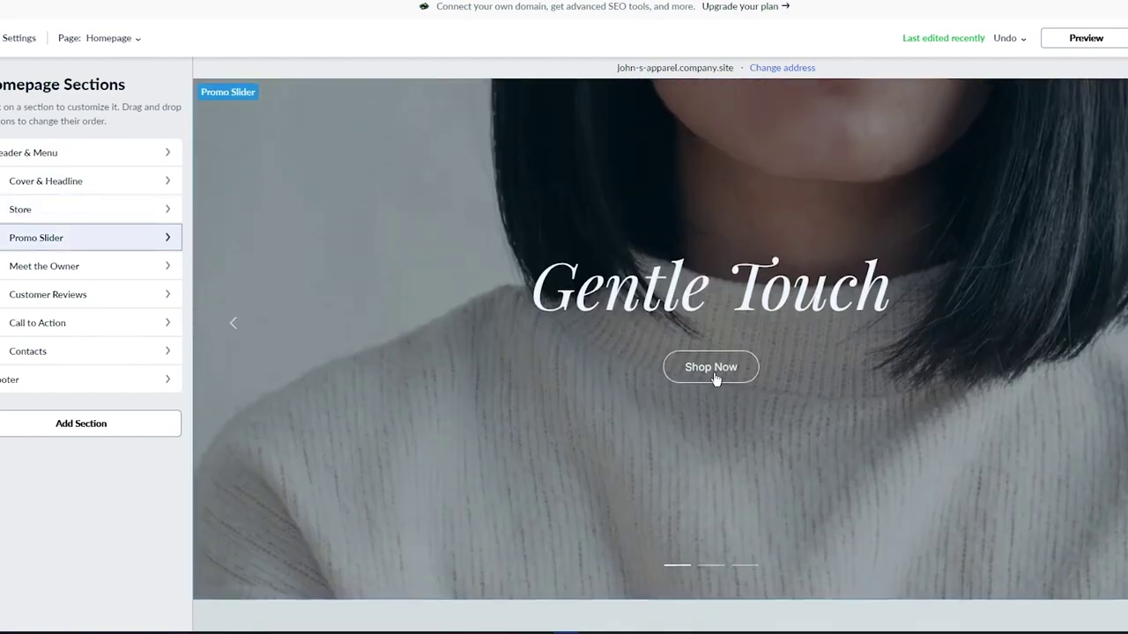
scroll(698, 304, down, 8)
scroll(699, 304, down, 10)
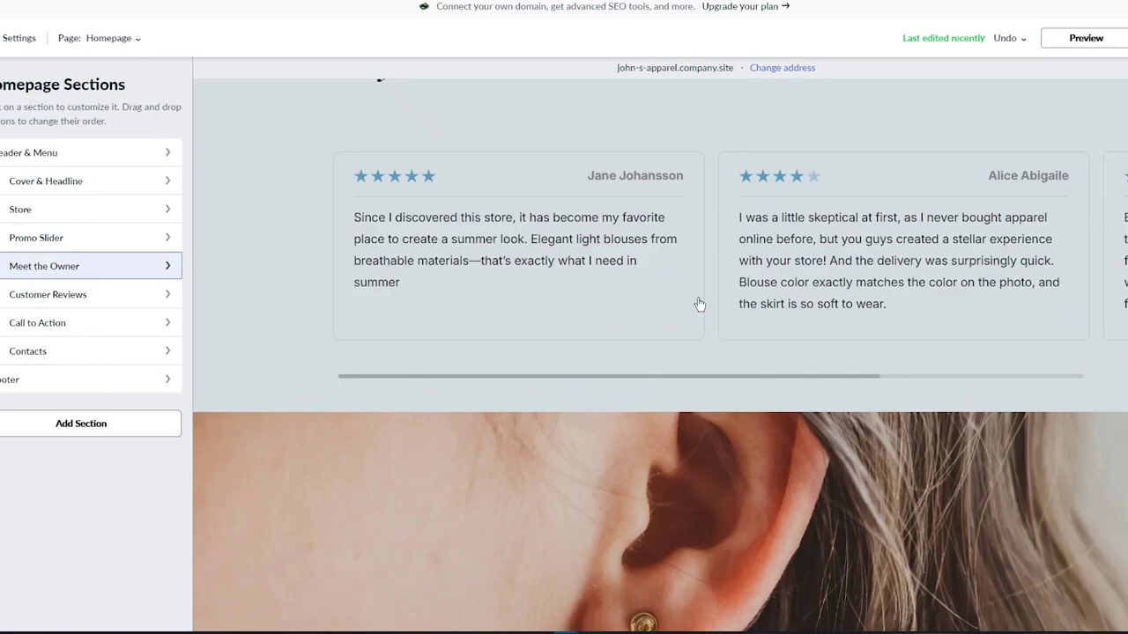
scroll(699, 304, up, 4)
scroll(698, 304, up, 15)
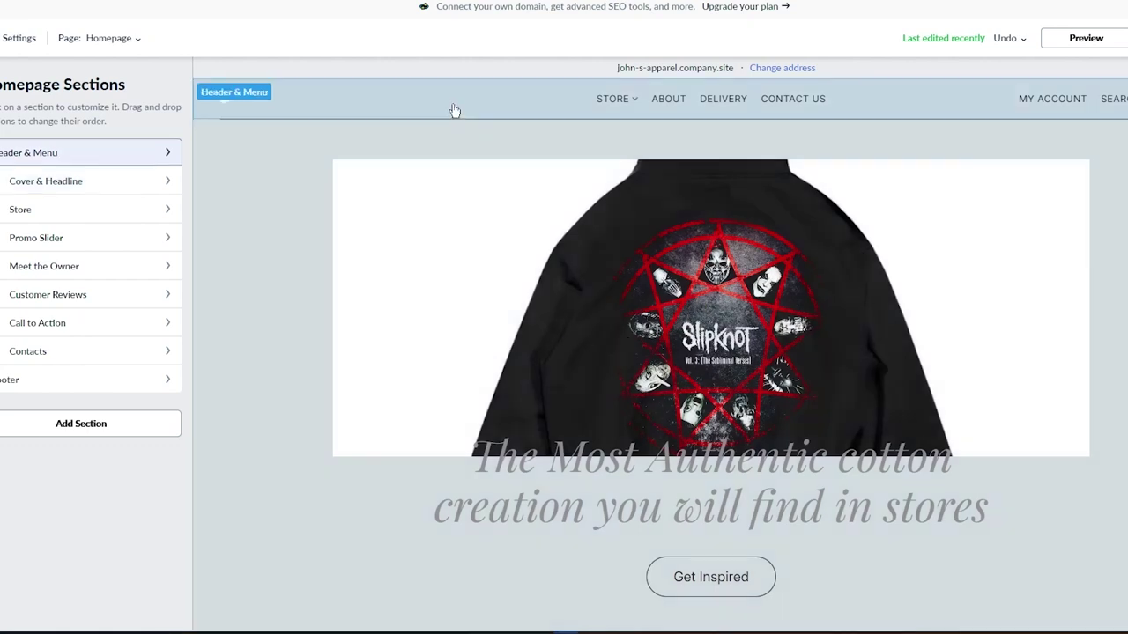
- Add a New menu item link to the header navigation, then go to the header's Design settings
click(451, 106)
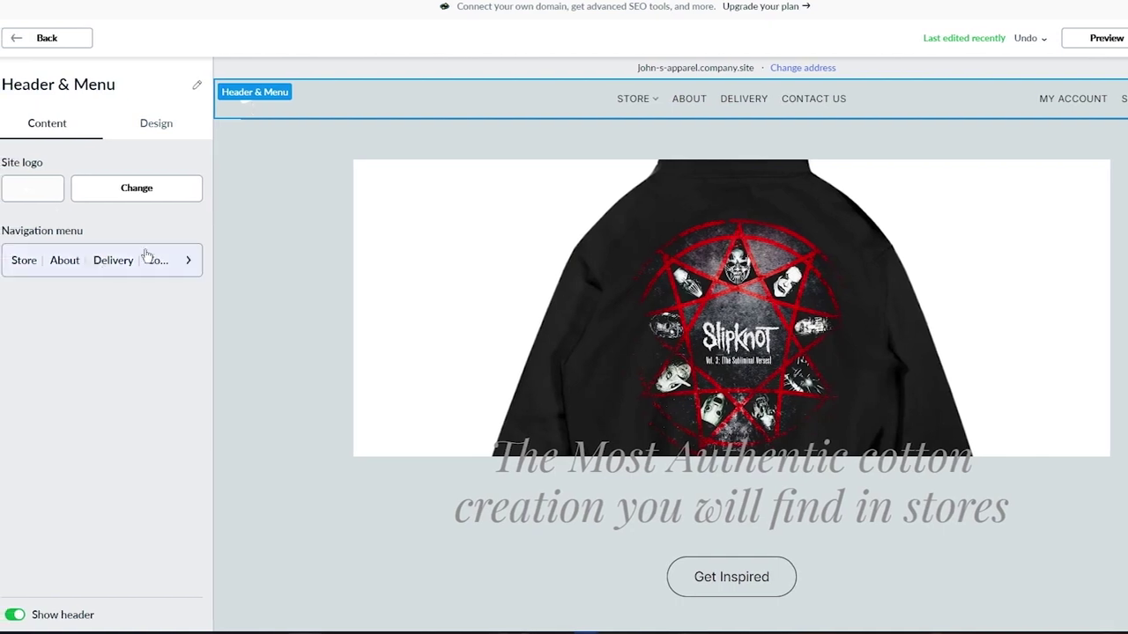
click(144, 256)
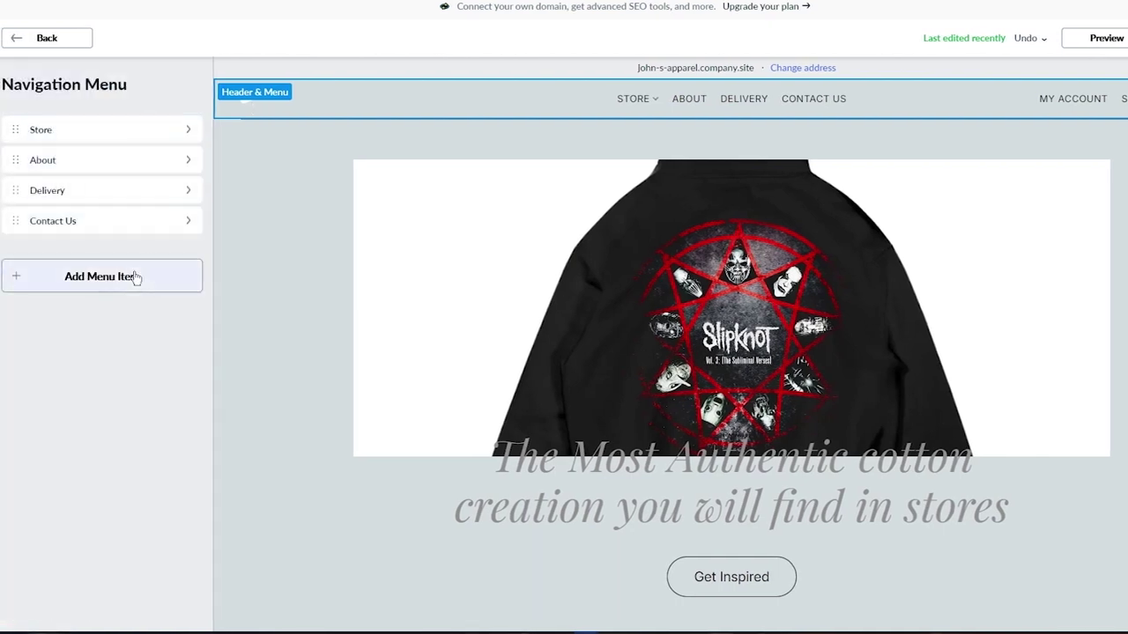
click(136, 277)
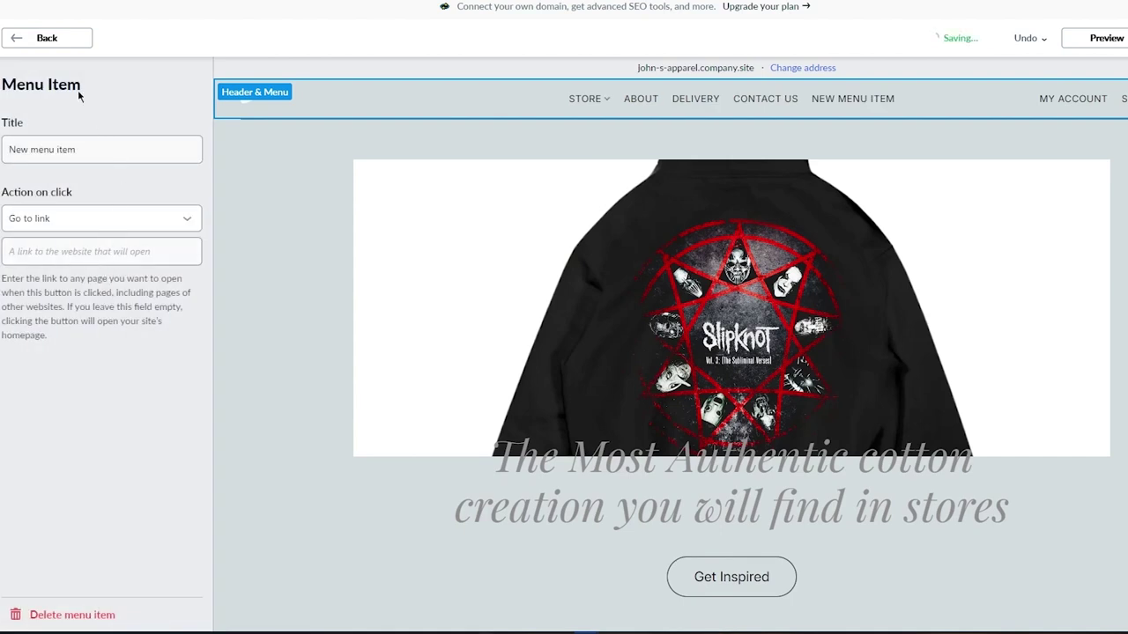
click(41, 40)
click(40, 41)
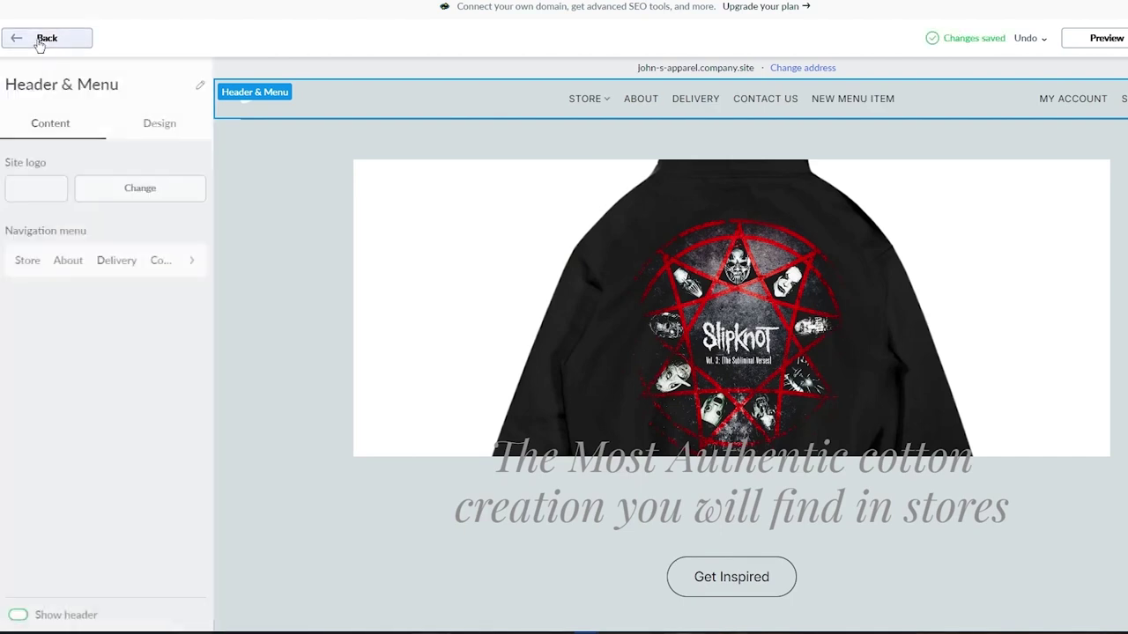
click(157, 125)
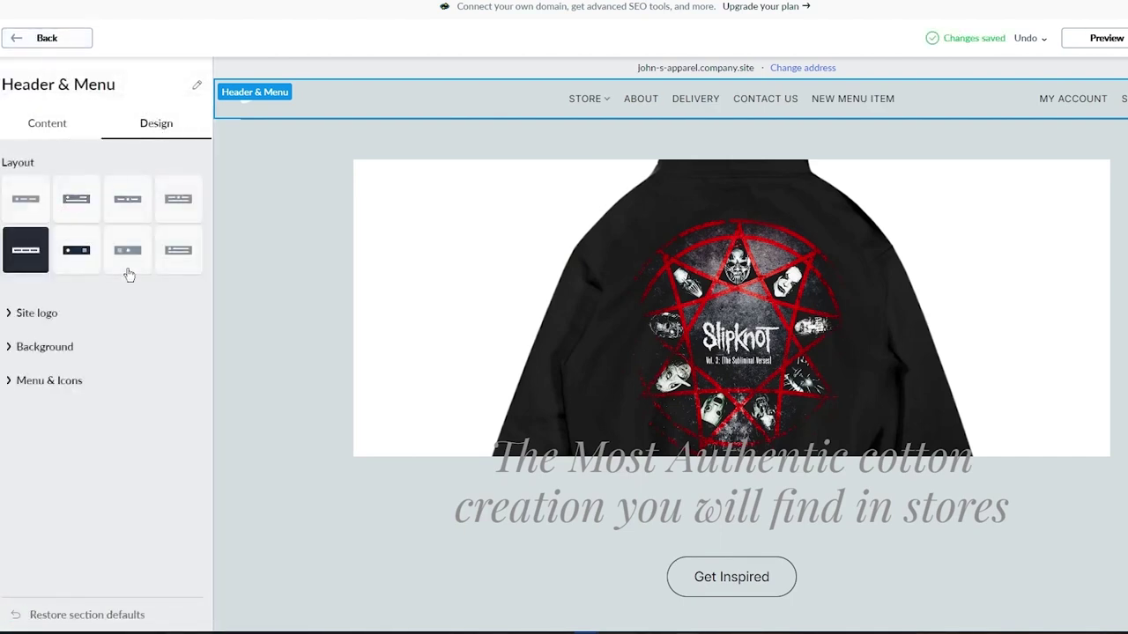
- Try several header layouts, then keep the centred uppercase layout
click(32, 192)
click(76, 201)
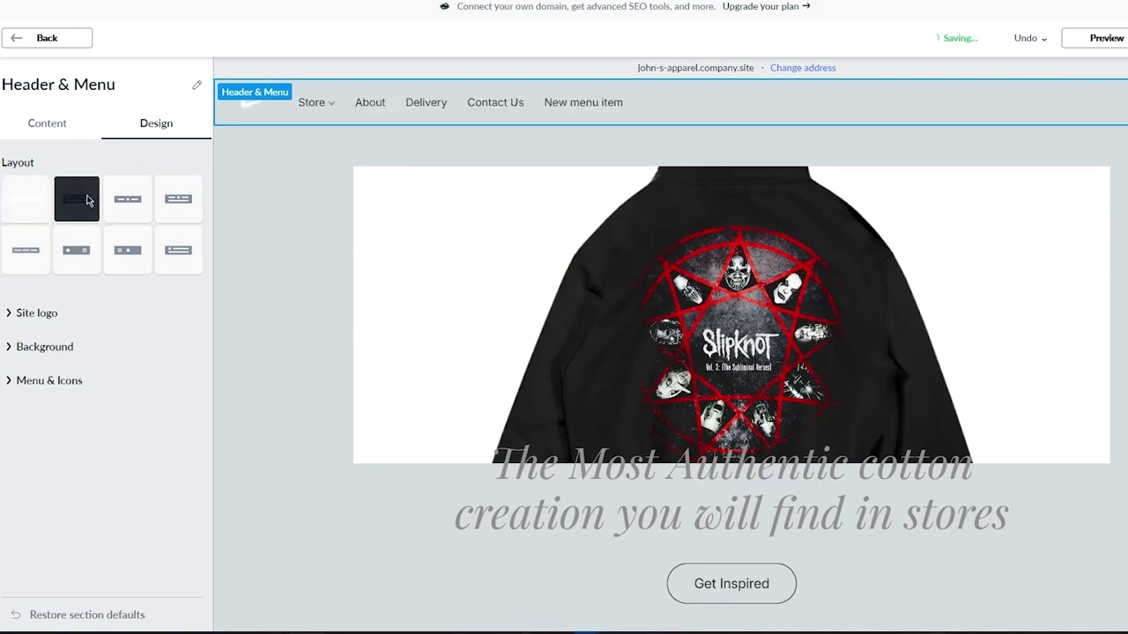
click(128, 201)
click(143, 243)
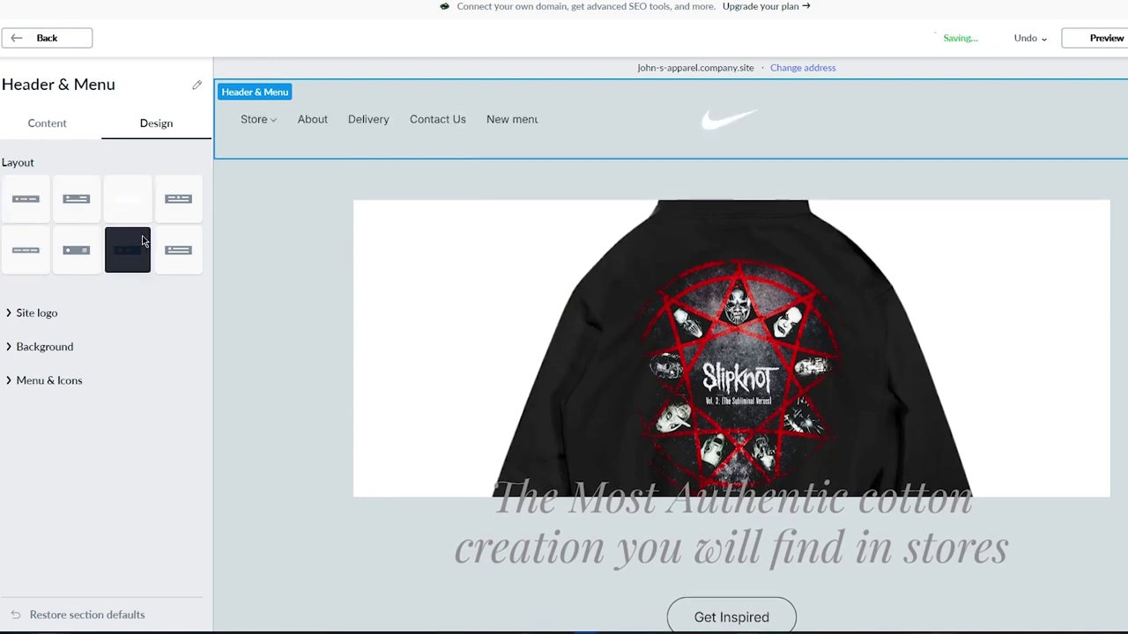
click(76, 250)
click(26, 250)
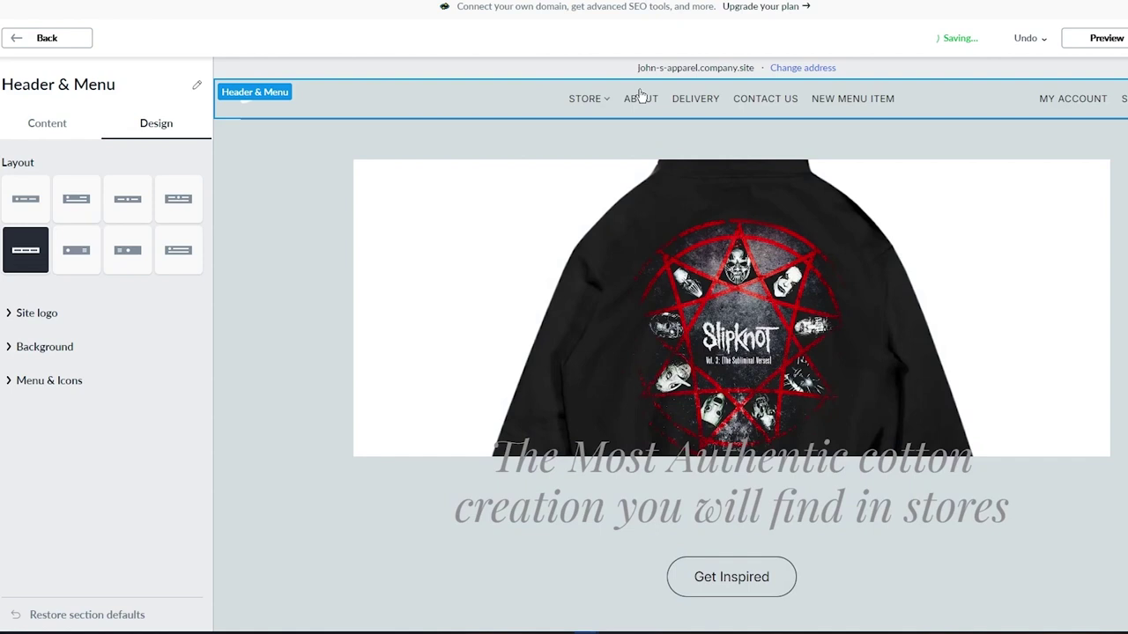
- Hide the site logo in the header, then show it again
click(11, 322)
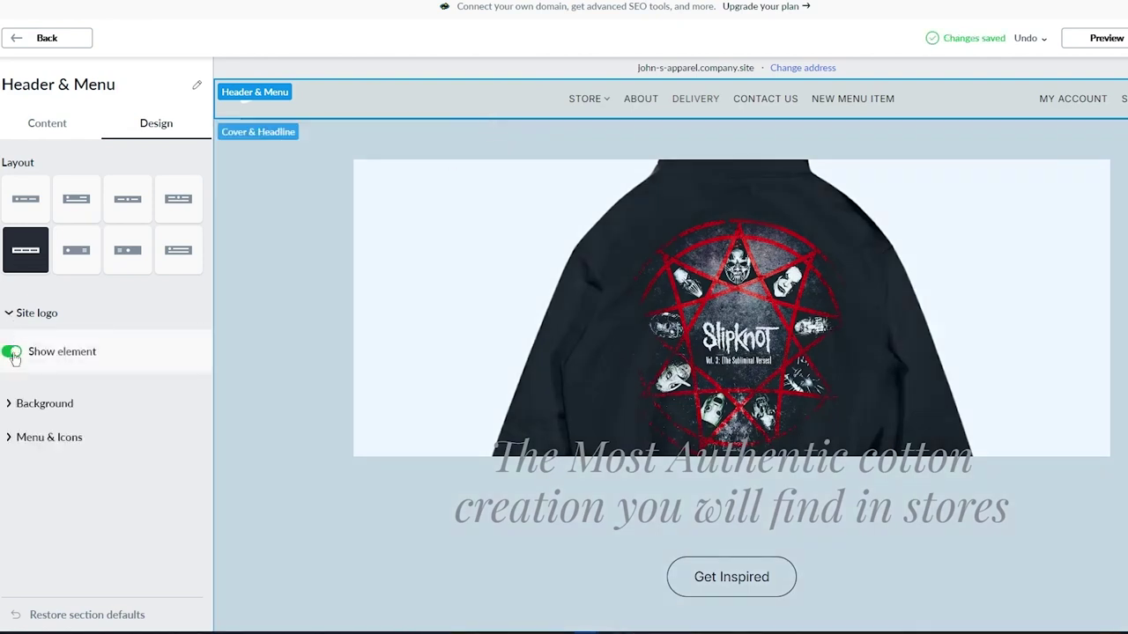
click(12, 353)
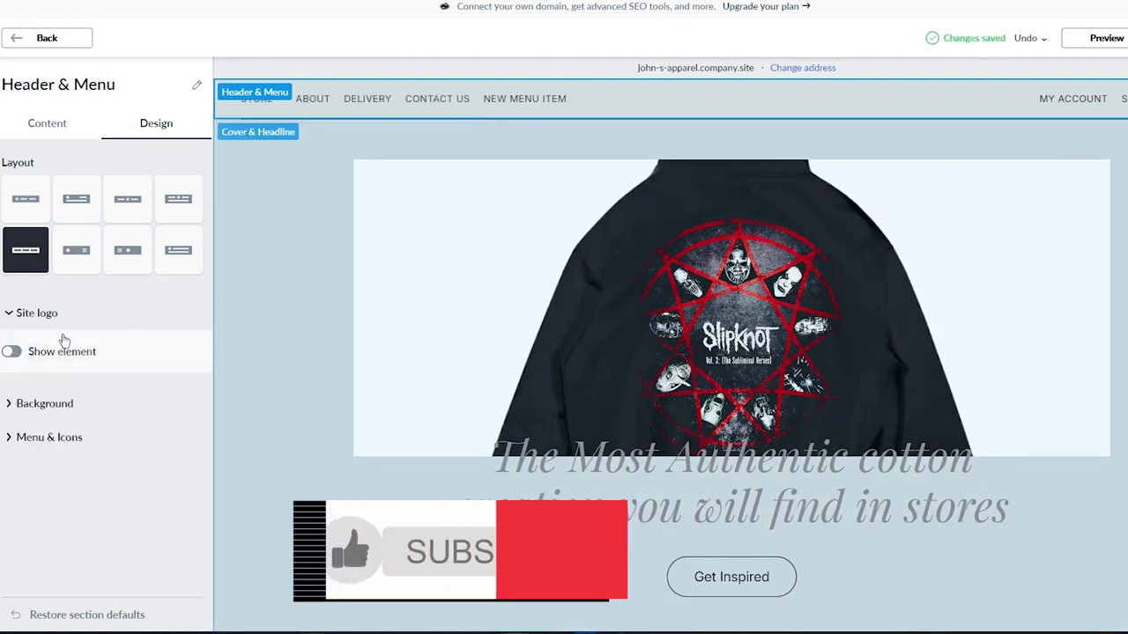
click(11, 353)
- Set the header background style to Transparent after trying Grayscale, Solid colour and Default
click(5, 404)
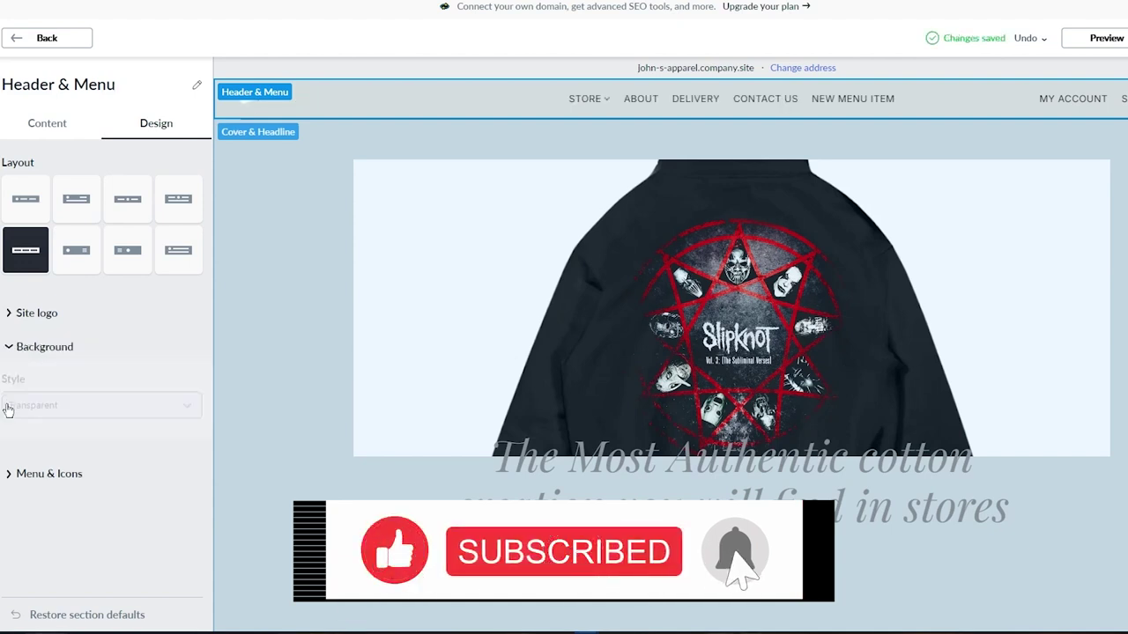
click(112, 408)
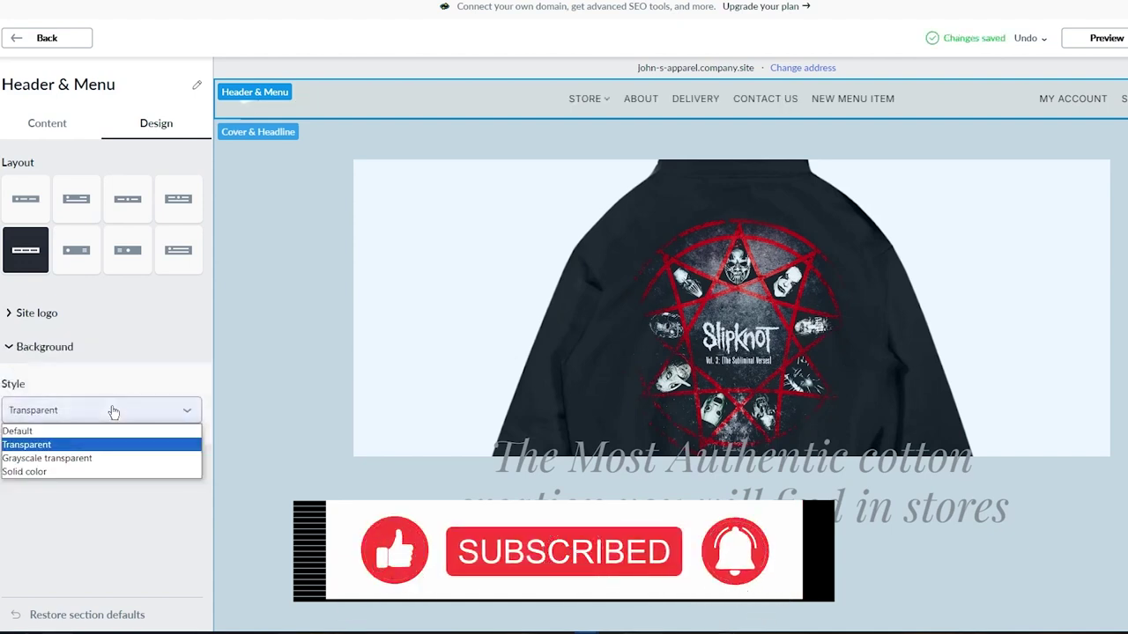
click(76, 465)
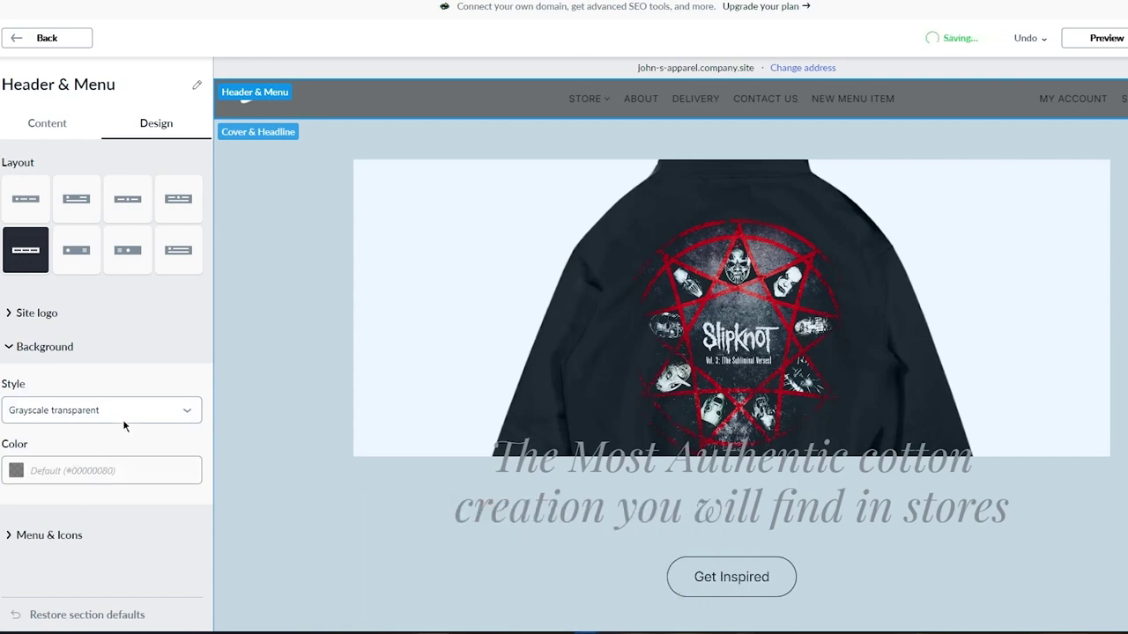
click(192, 414)
click(71, 472)
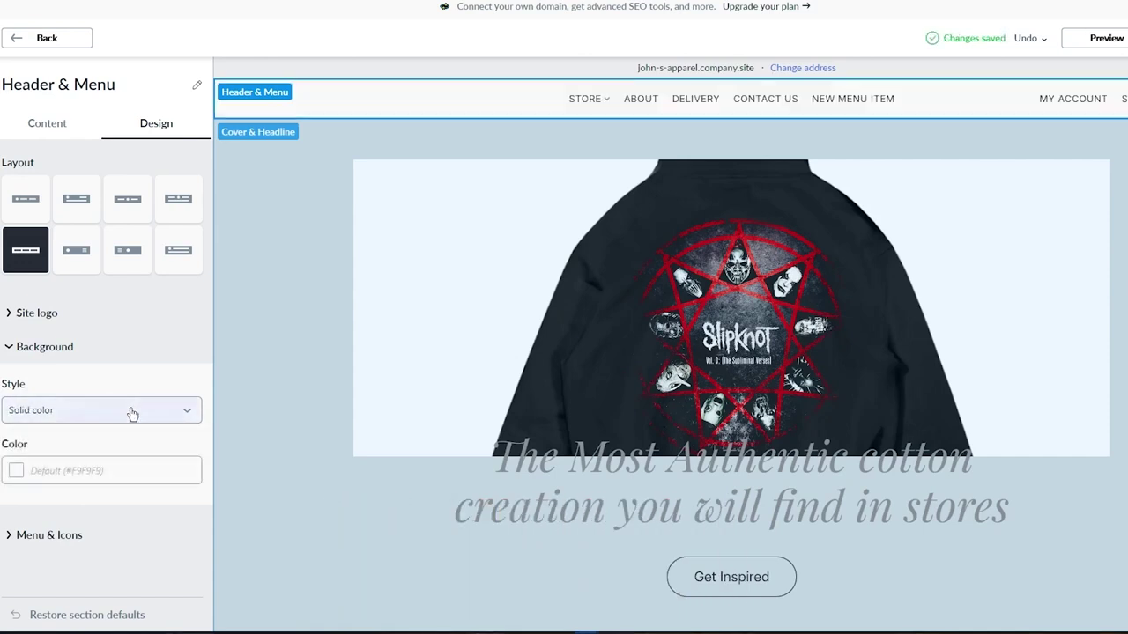
click(132, 414)
click(81, 432)
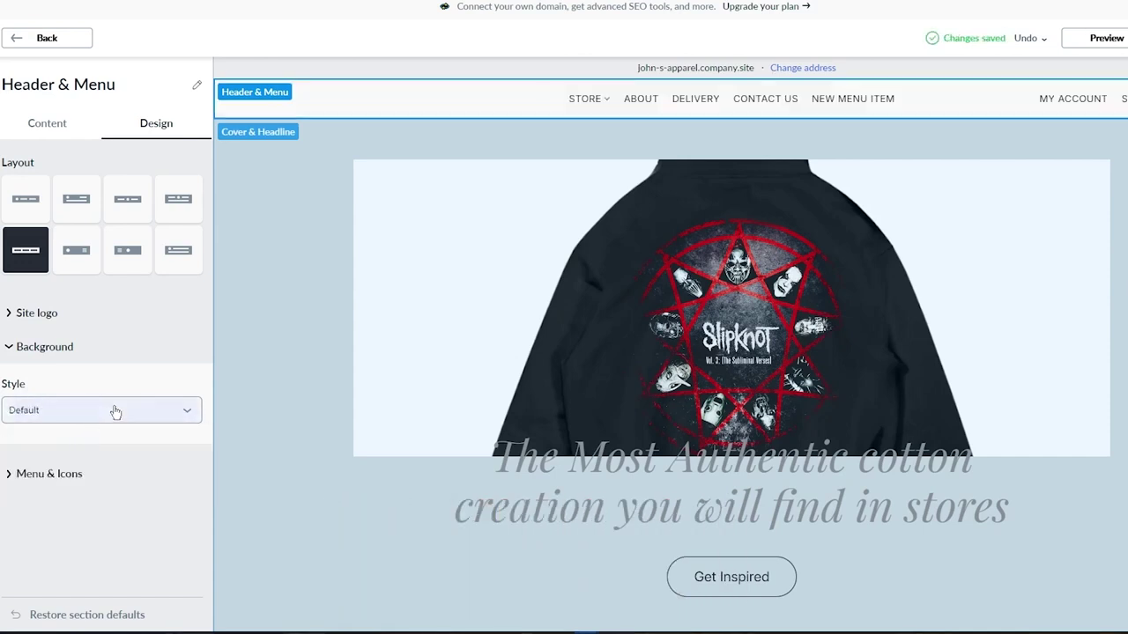
click(106, 414)
click(86, 445)
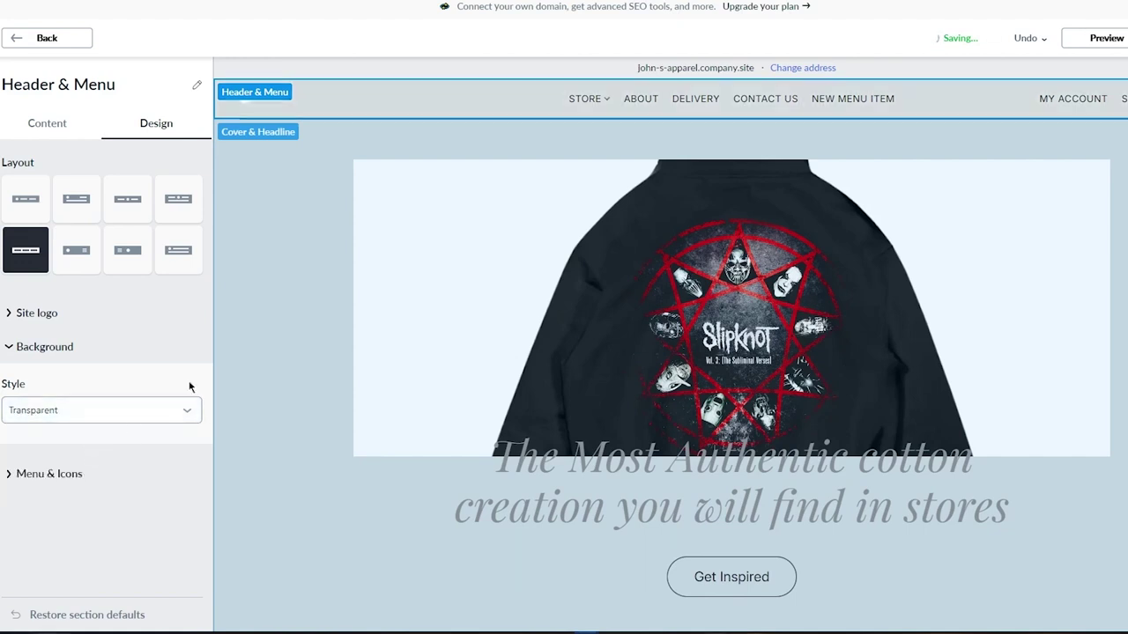
- Review the Menu & Icons options, then return to the homepage sections list
click(8, 474)
scroll(100, 458, down, 1)
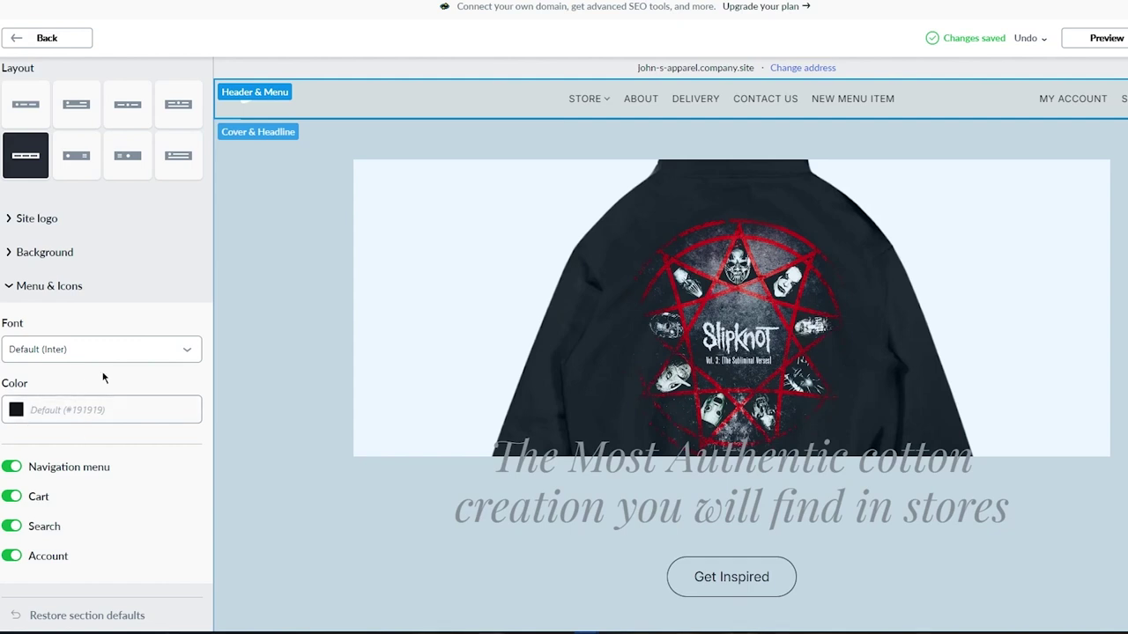
scroll(103, 307, up, 1)
click(19, 38)
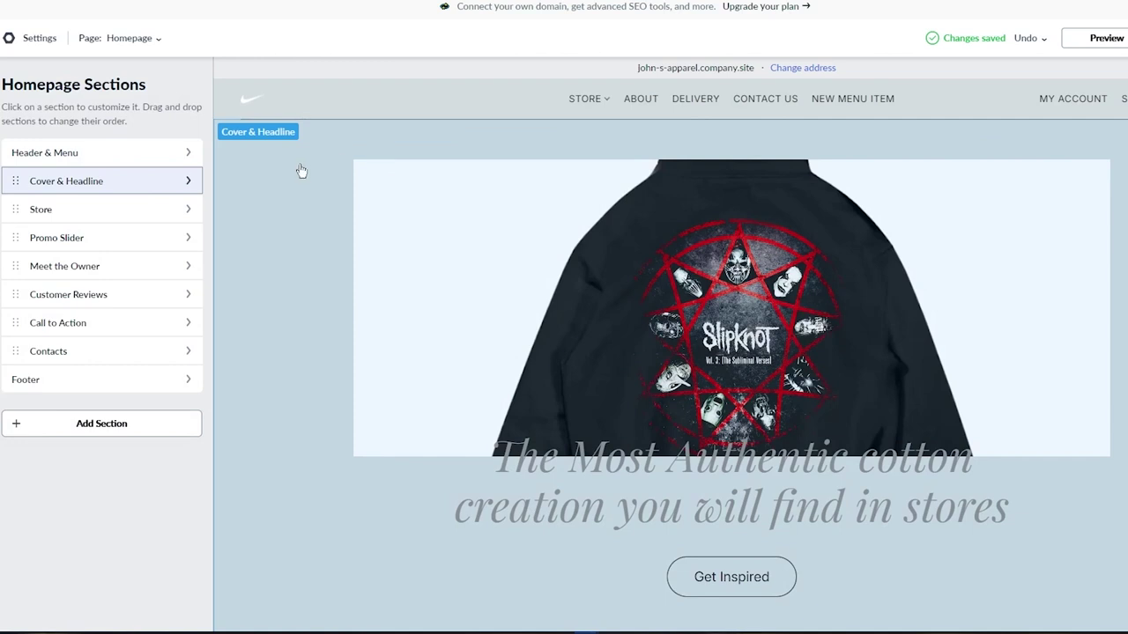
- Open the Cover & Headline section and look over its tagline, title and description
click(299, 171)
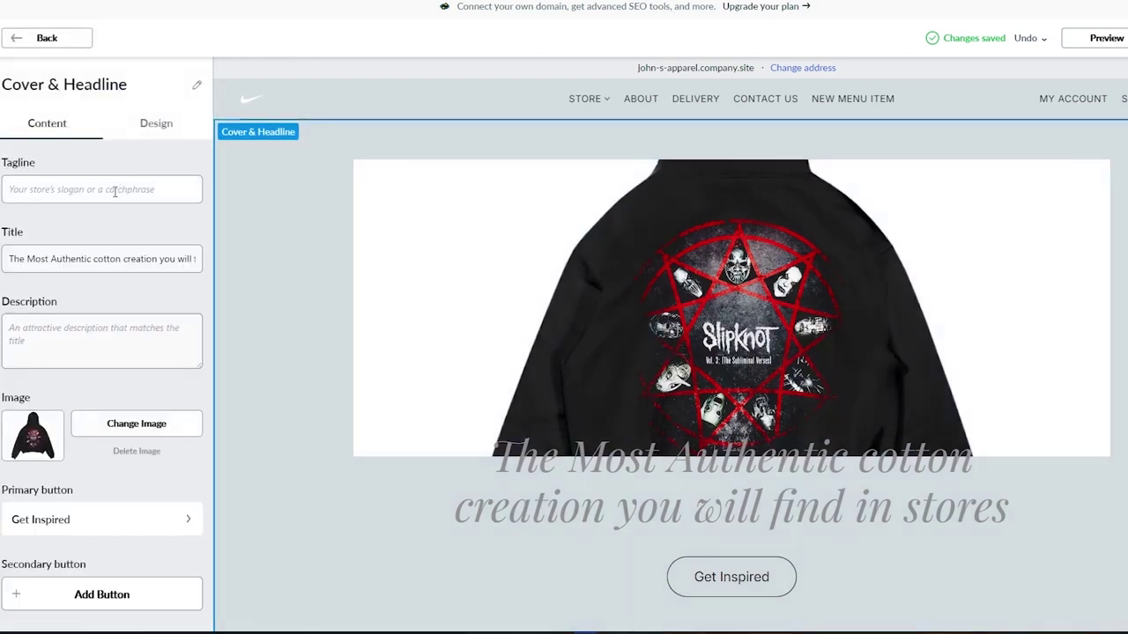
click(112, 191)
scroll(113, 197, down, 1)
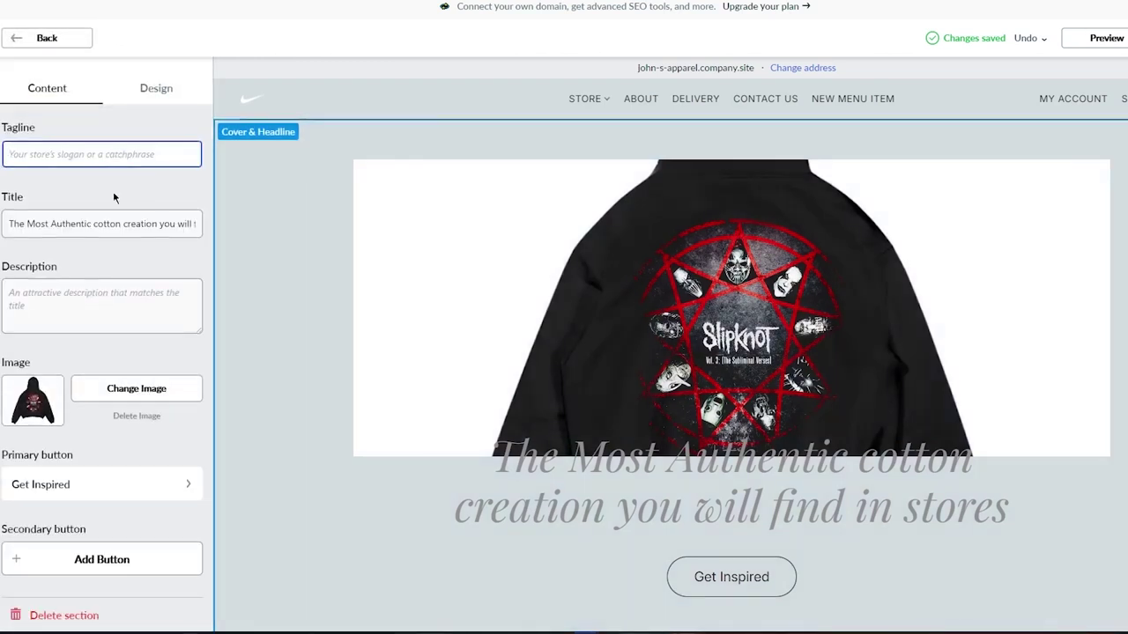
scroll(473, 422, down, 2)
scroll(471, 423, up, 2)
click(129, 219)
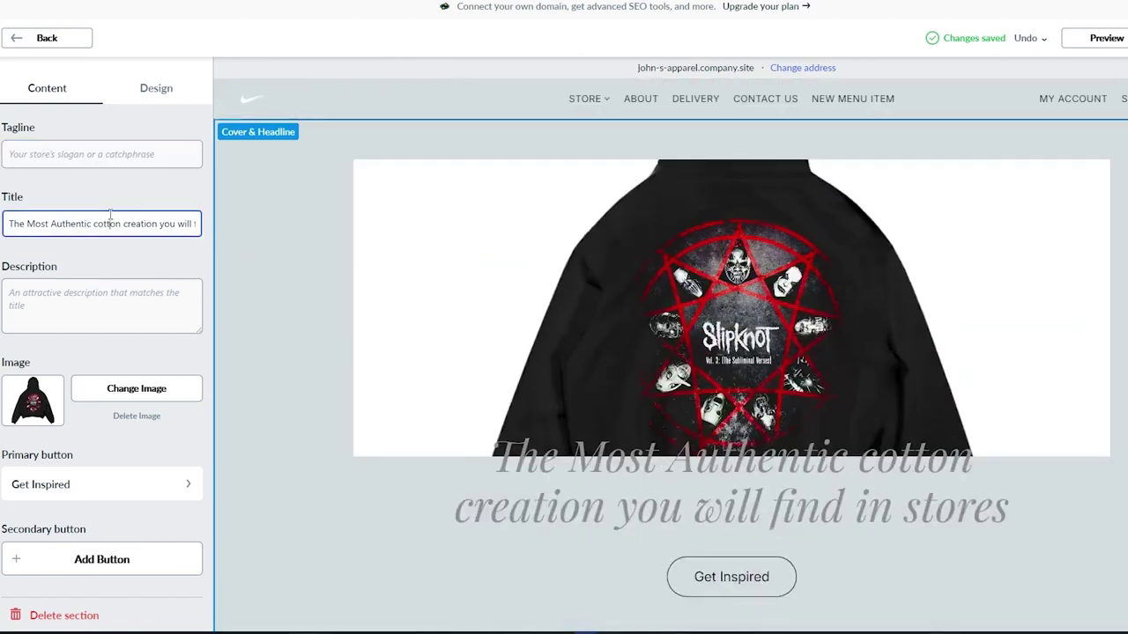
click(51, 306)
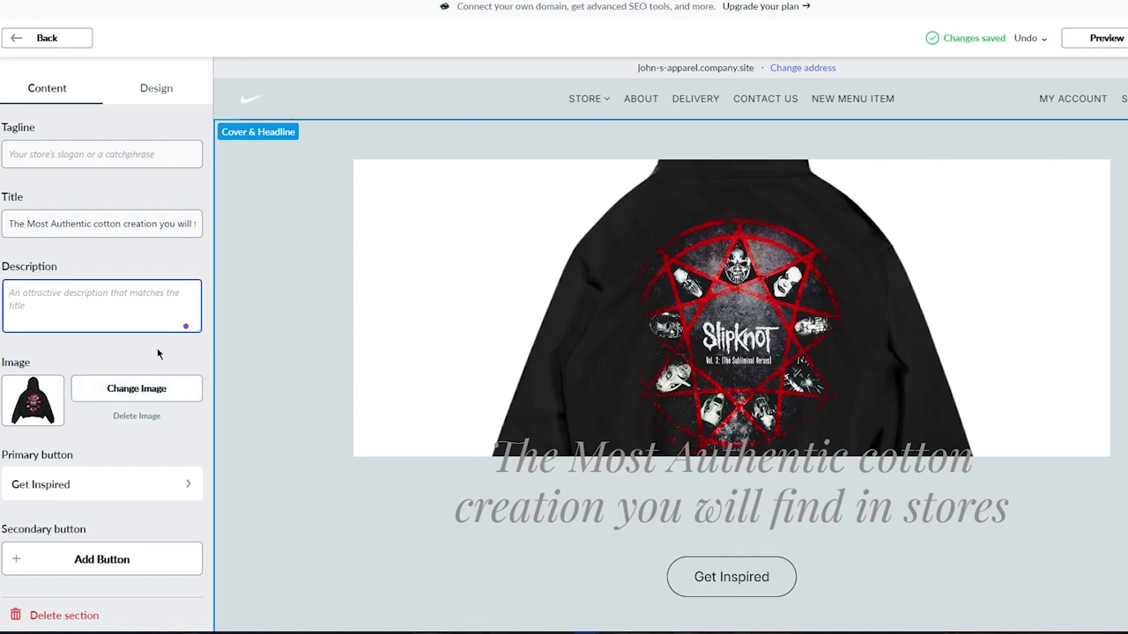
- Replace the cover image with the green hoodie file Untitled design (24).png
click(115, 389)
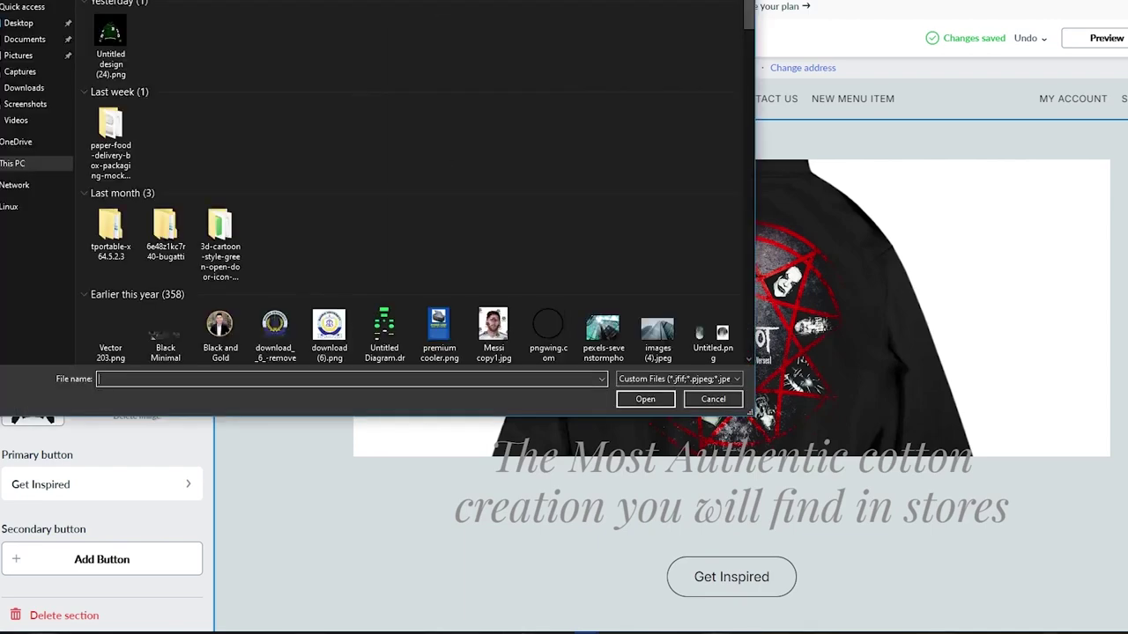
scroll(415, 183, down, 2)
scroll(414, 183, up, 1)
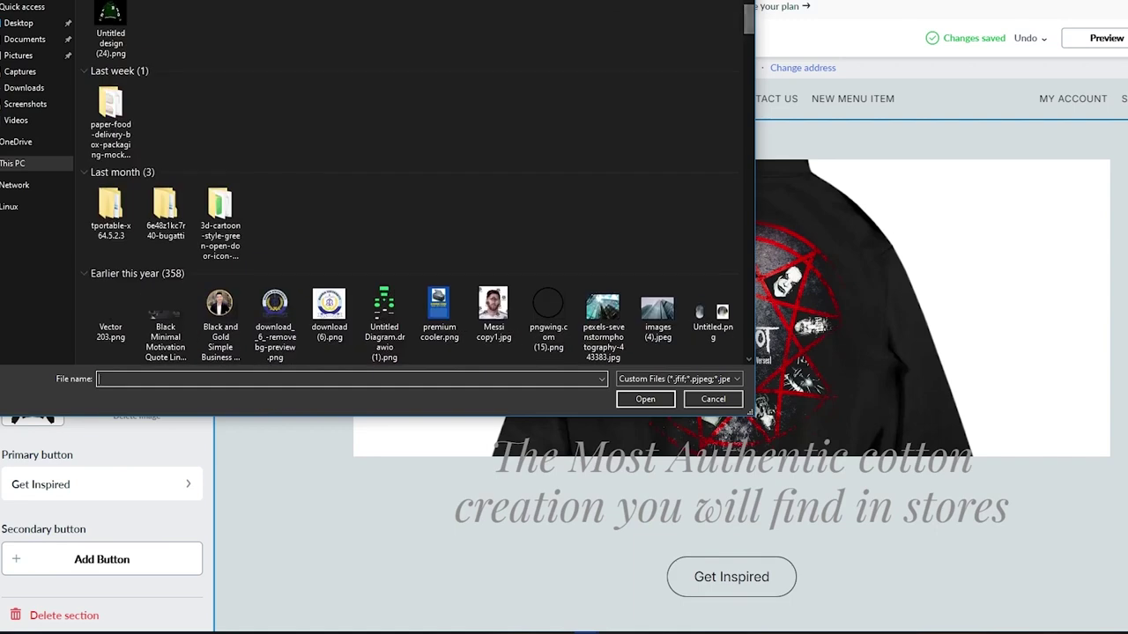
double_click(123, 26)
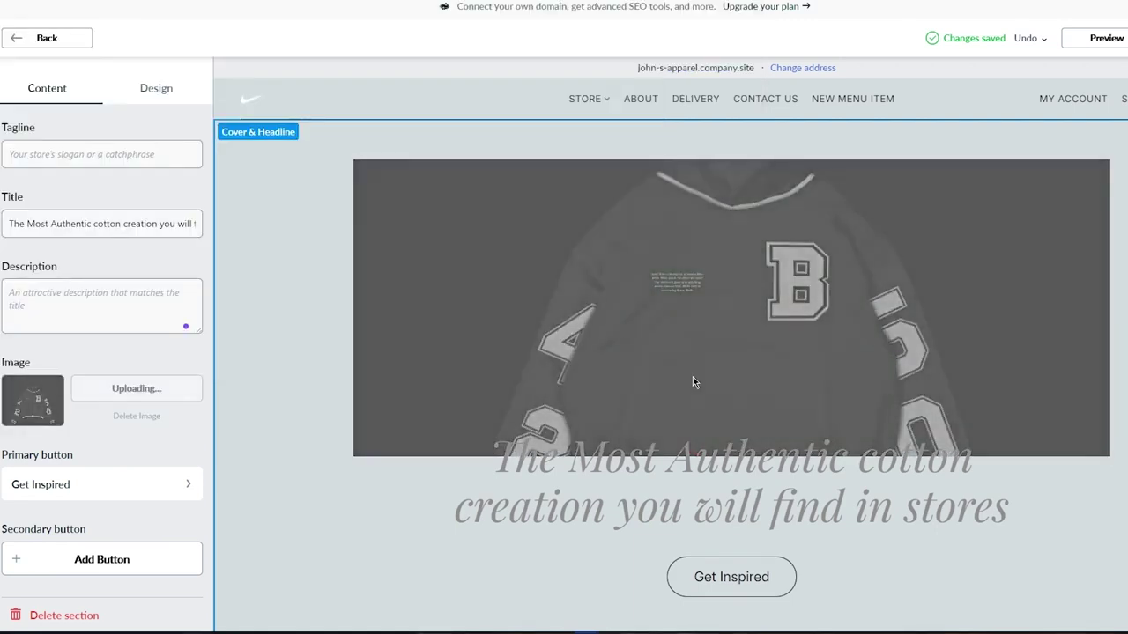
scroll(820, 234, down, 2)
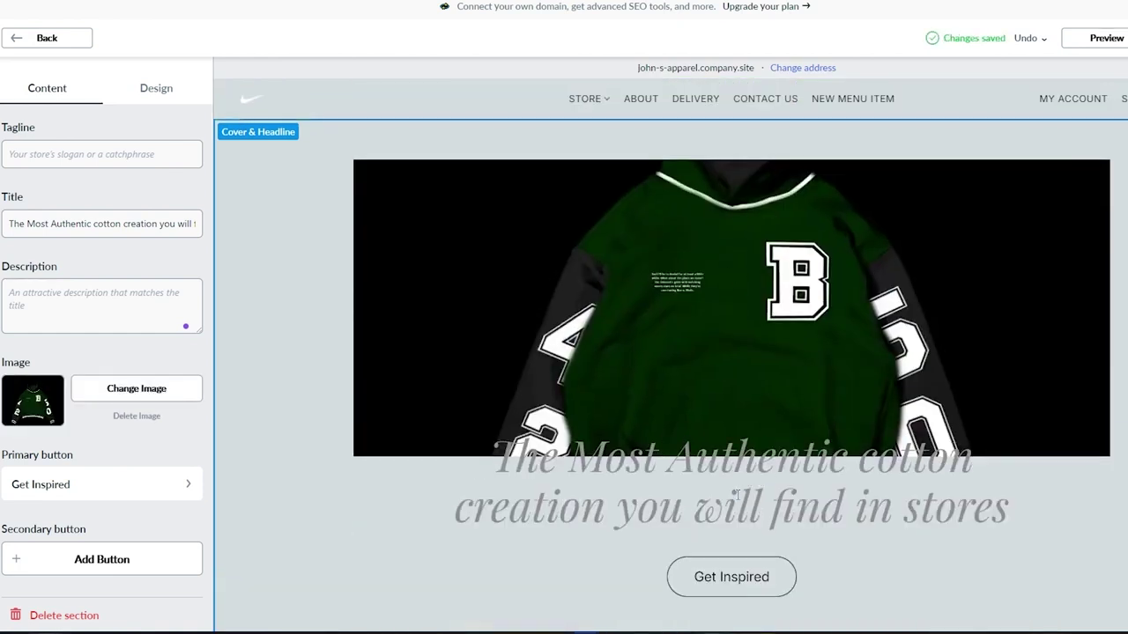
click(92, 223)
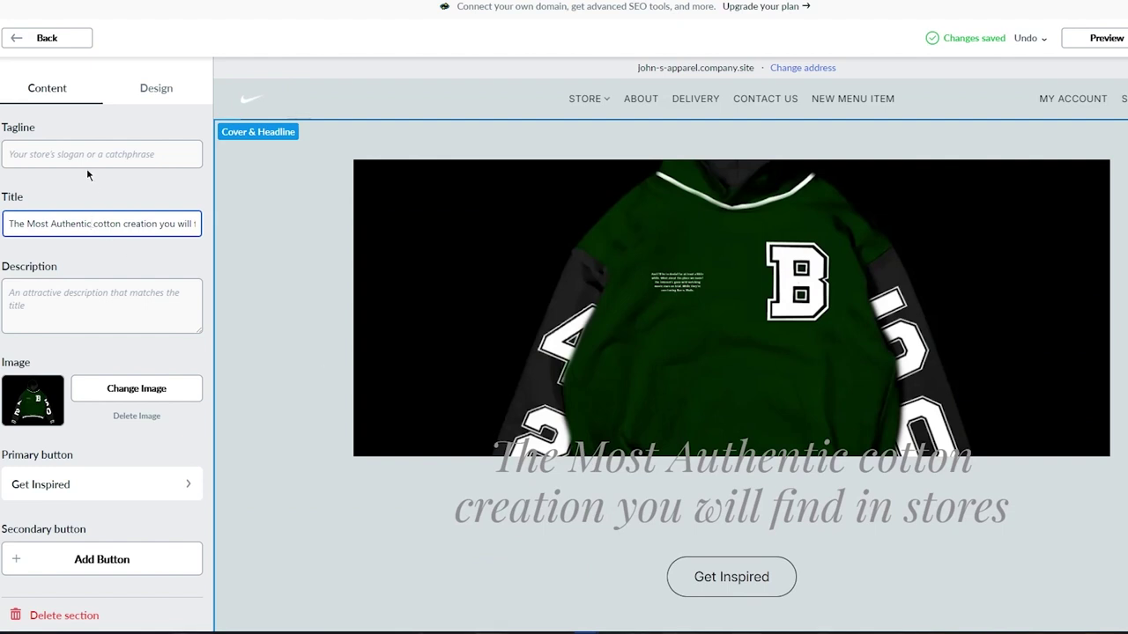
click(167, 480)
drag(115, 151, 5, 160)
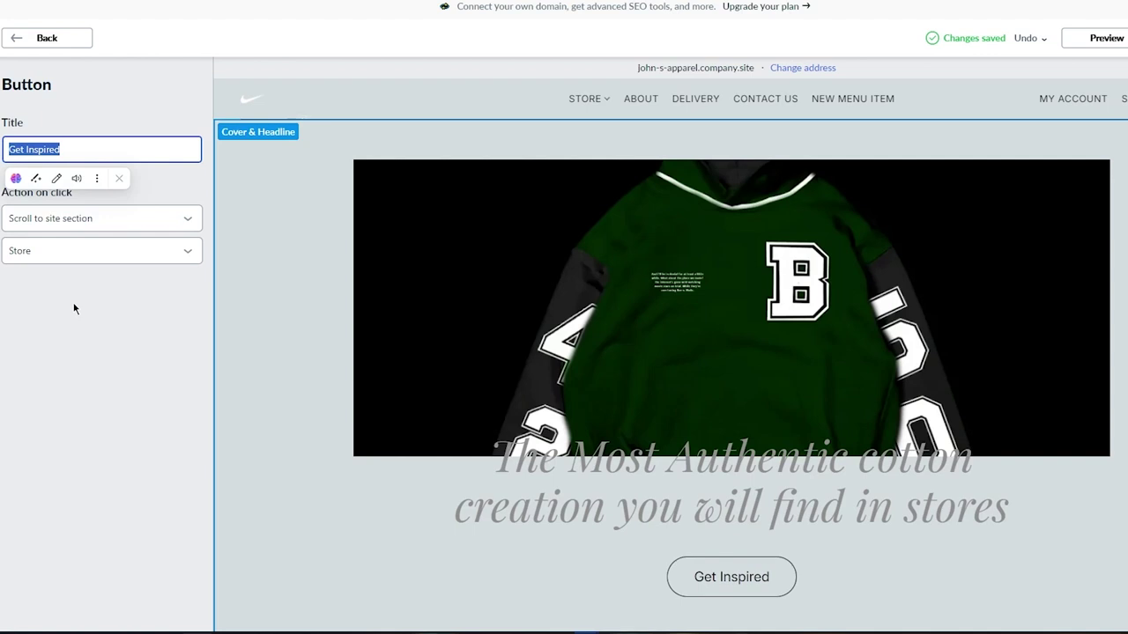
text(Chec)
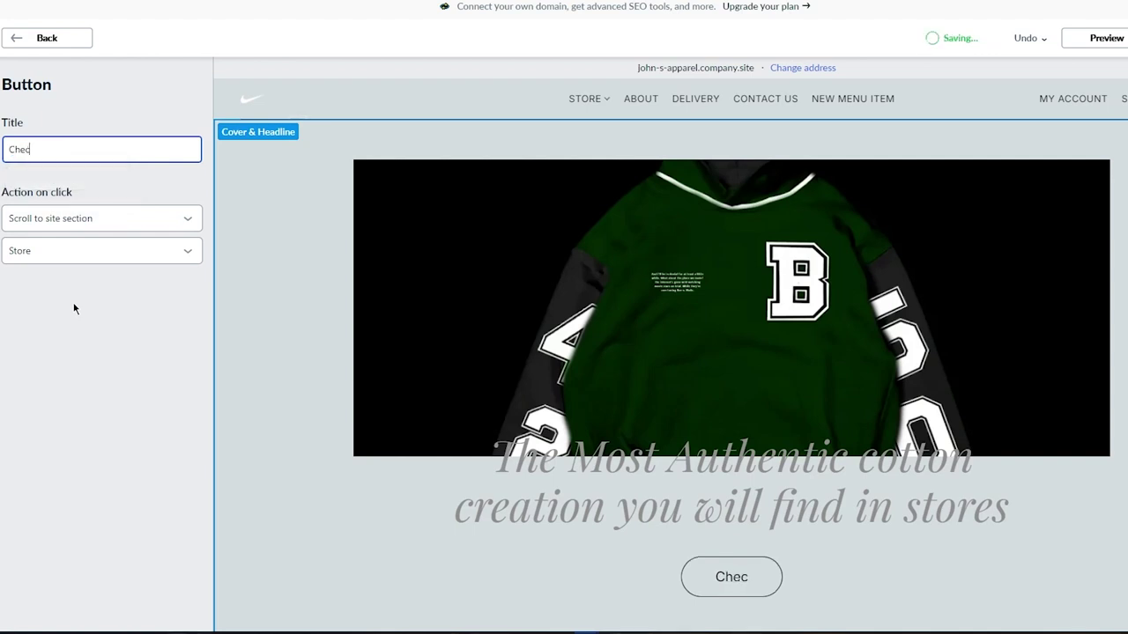
text(k Out)
click(45, 37)
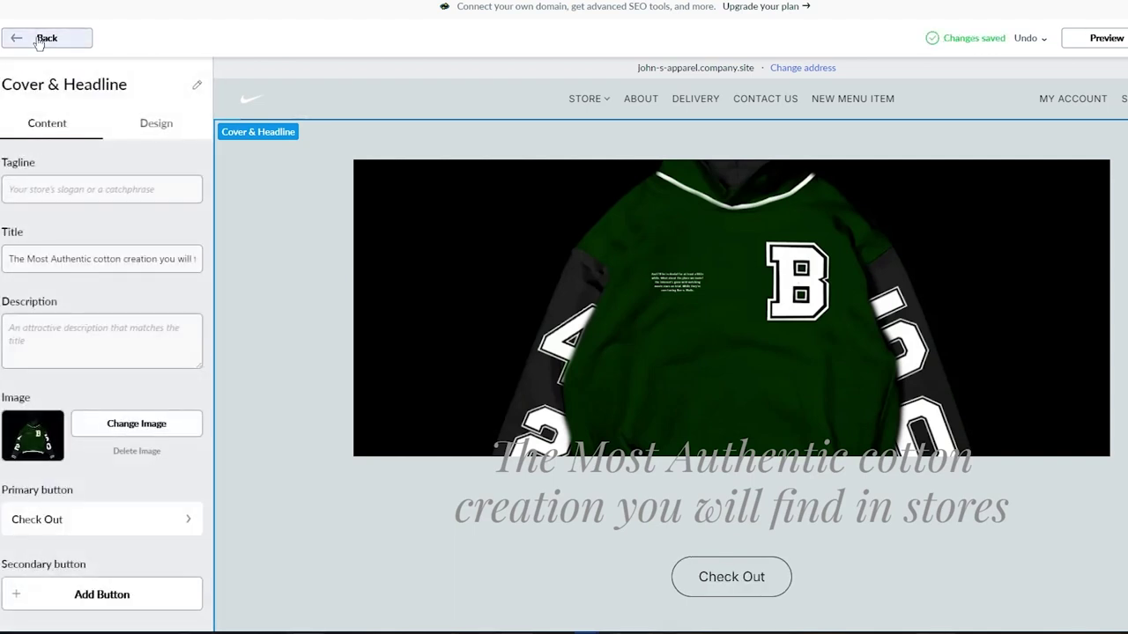
scroll(100, 358, down, 1)
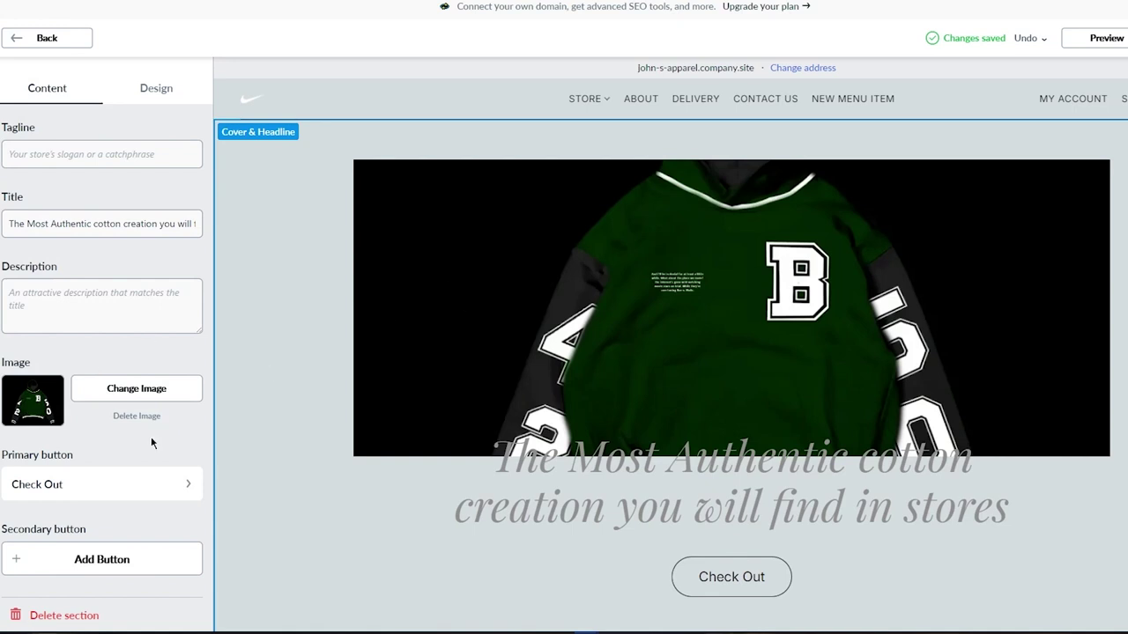
click(85, 558)
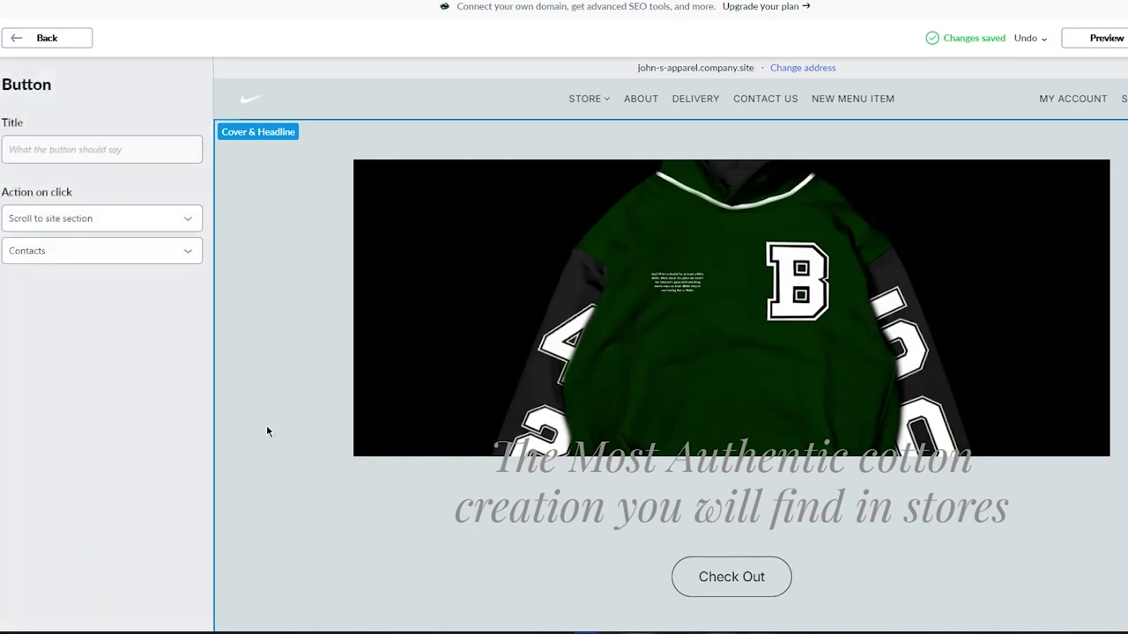
click(126, 221)
click(126, 225)
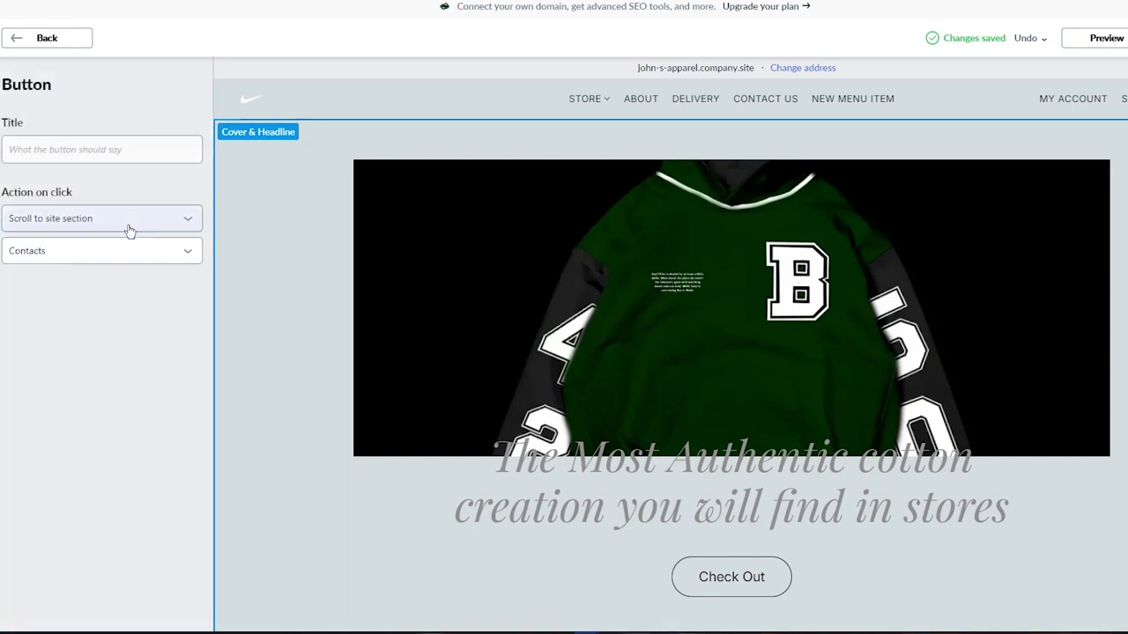
click(12, 37)
scroll(90, 402, down, 1)
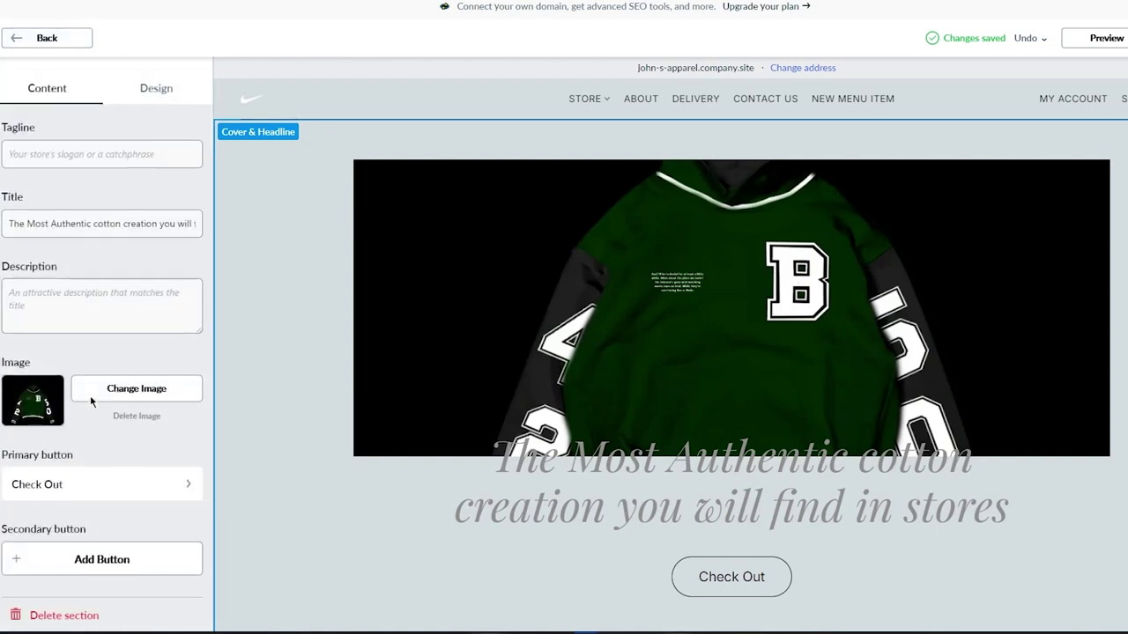
- Try several cover layouts and settle on headline-left, image-right, then return to the sections list
click(159, 104)
click(179, 201)
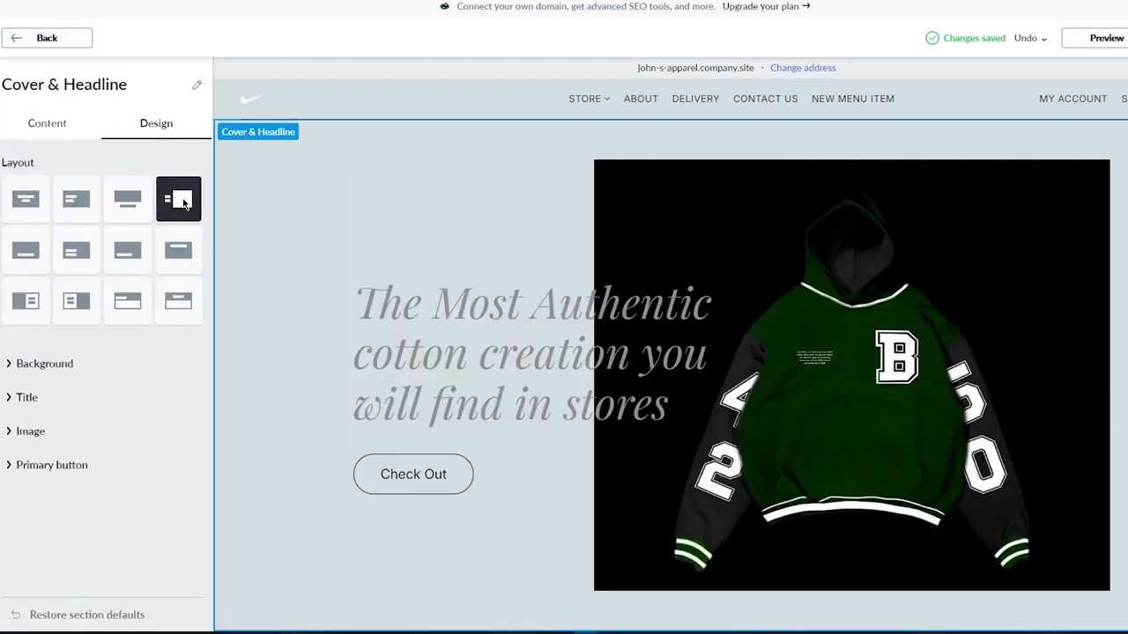
click(120, 206)
click(58, 203)
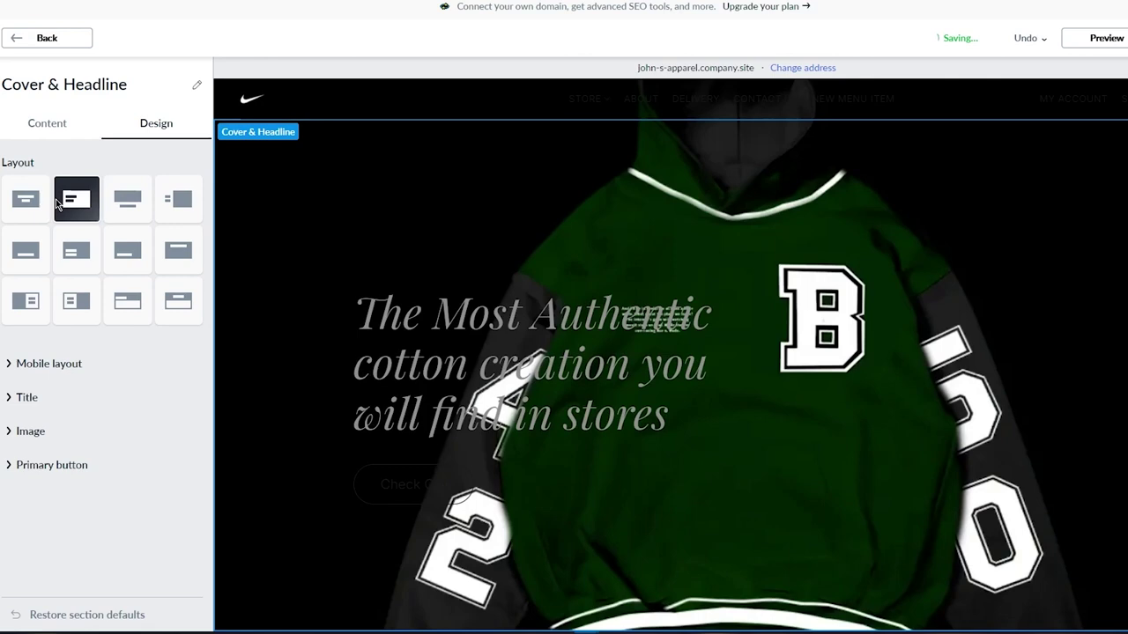
click(26, 199)
click(26, 251)
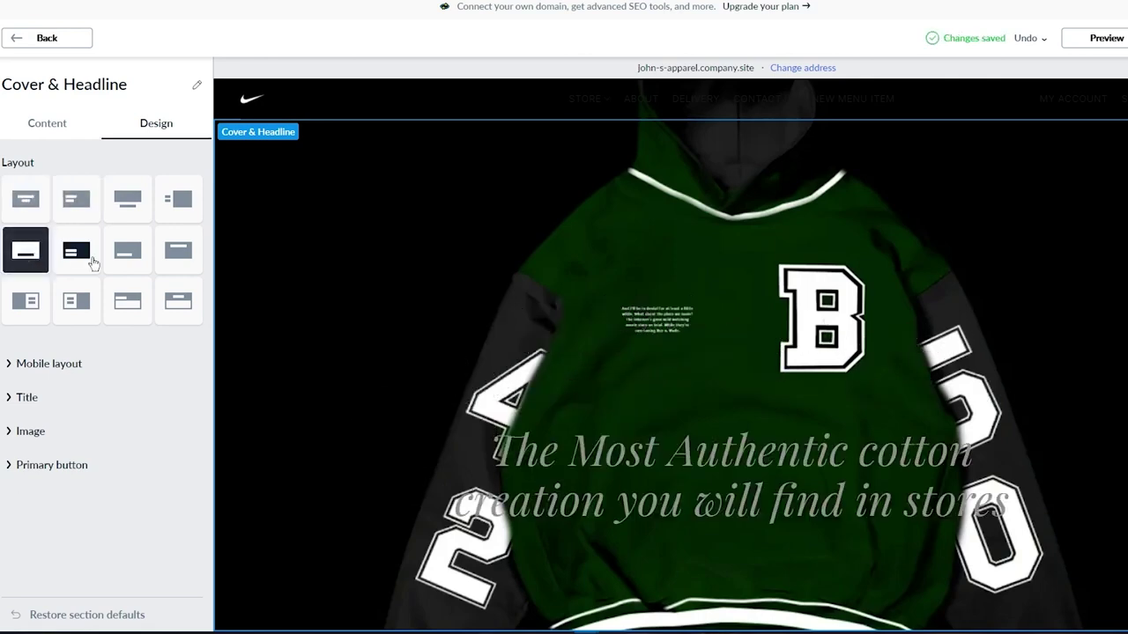
click(127, 251)
click(76, 251)
click(175, 200)
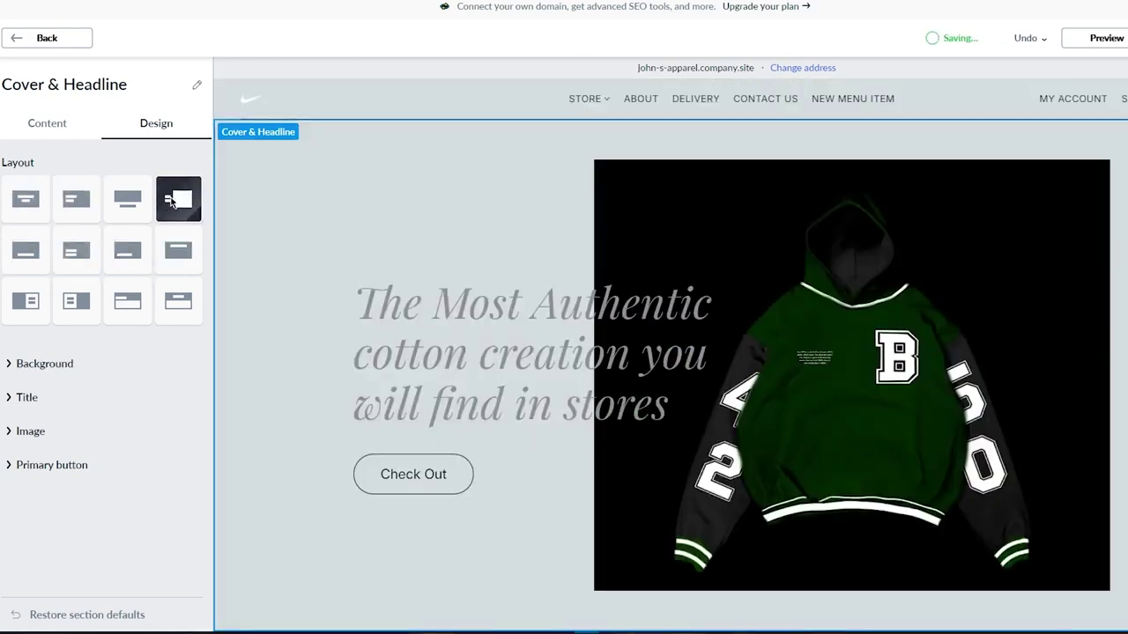
click(76, 301)
click(178, 200)
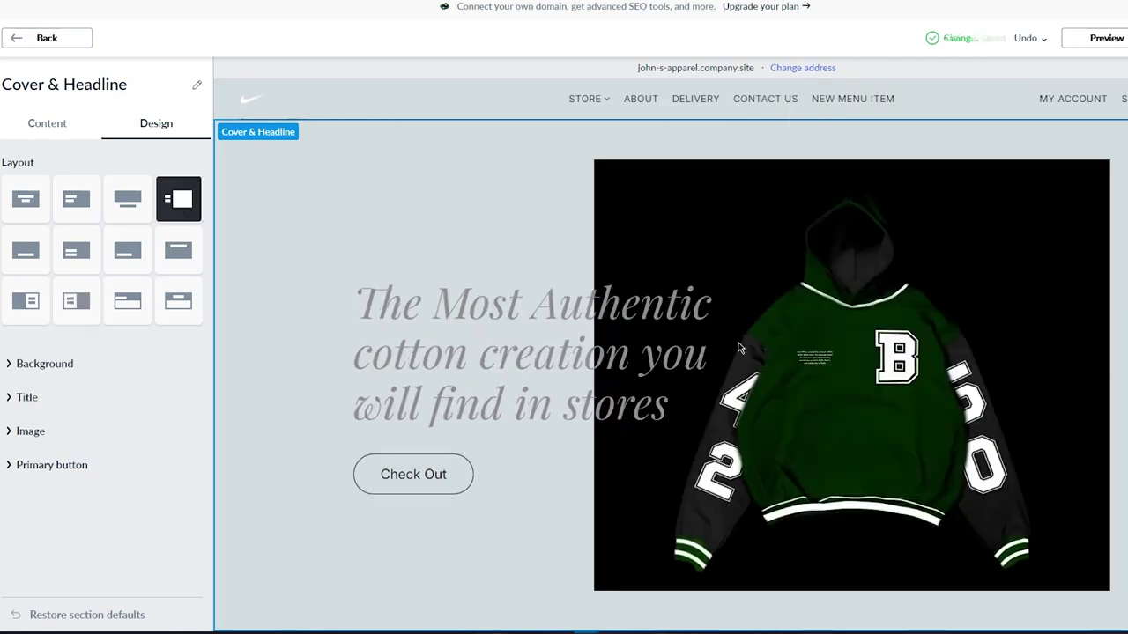
scroll(669, 349, down, 2)
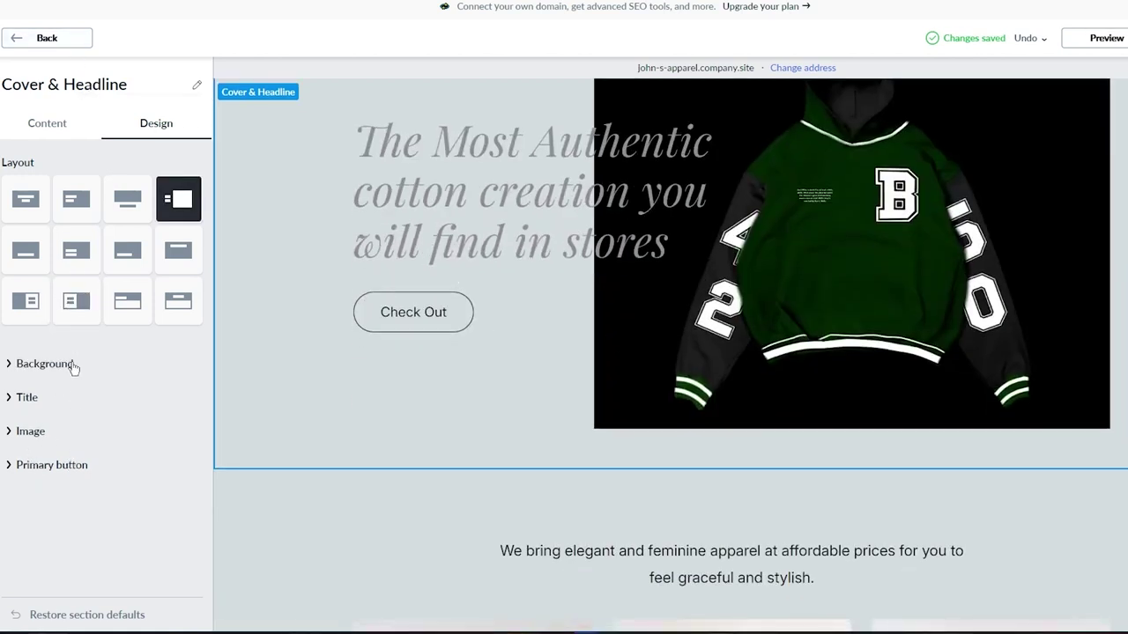
click(39, 40)
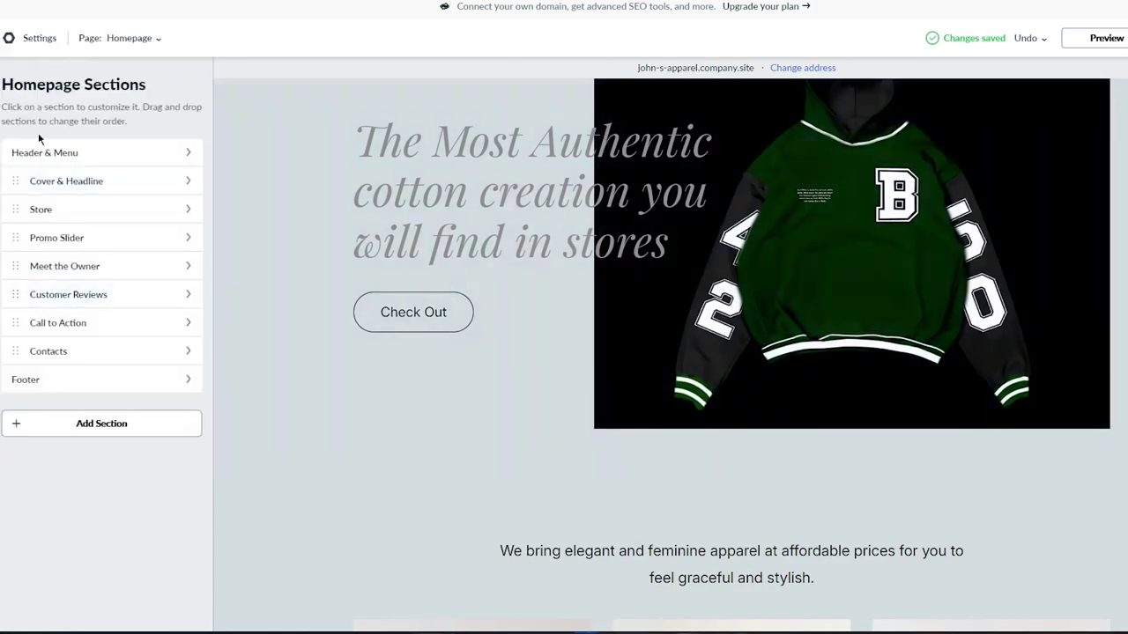
scroll(430, 402, down, 10)
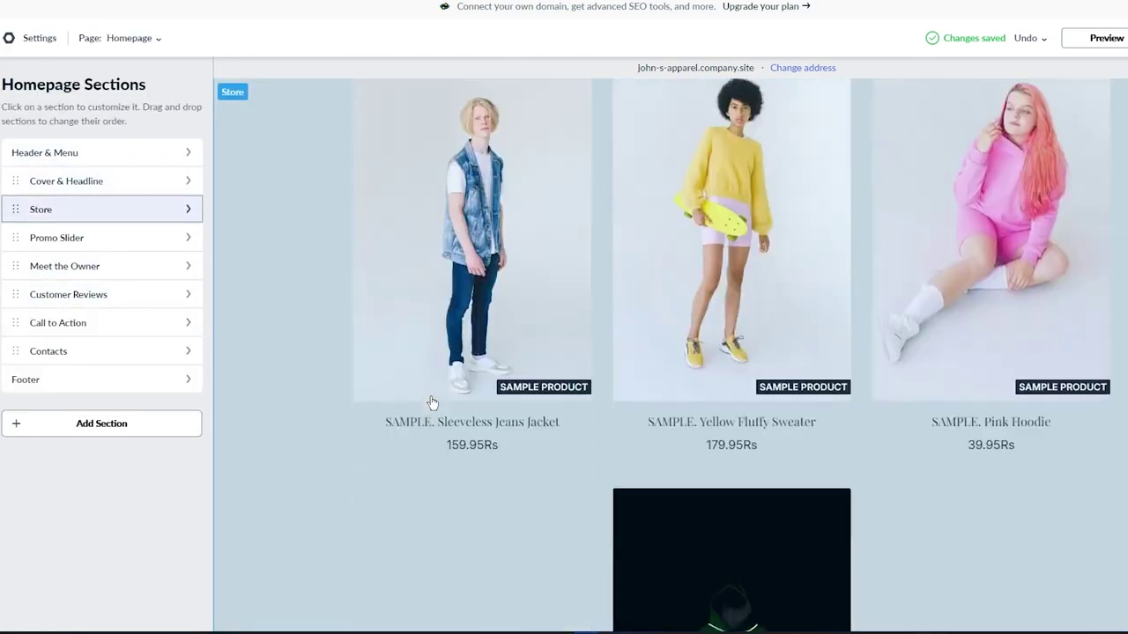
scroll(429, 403, down, 4)
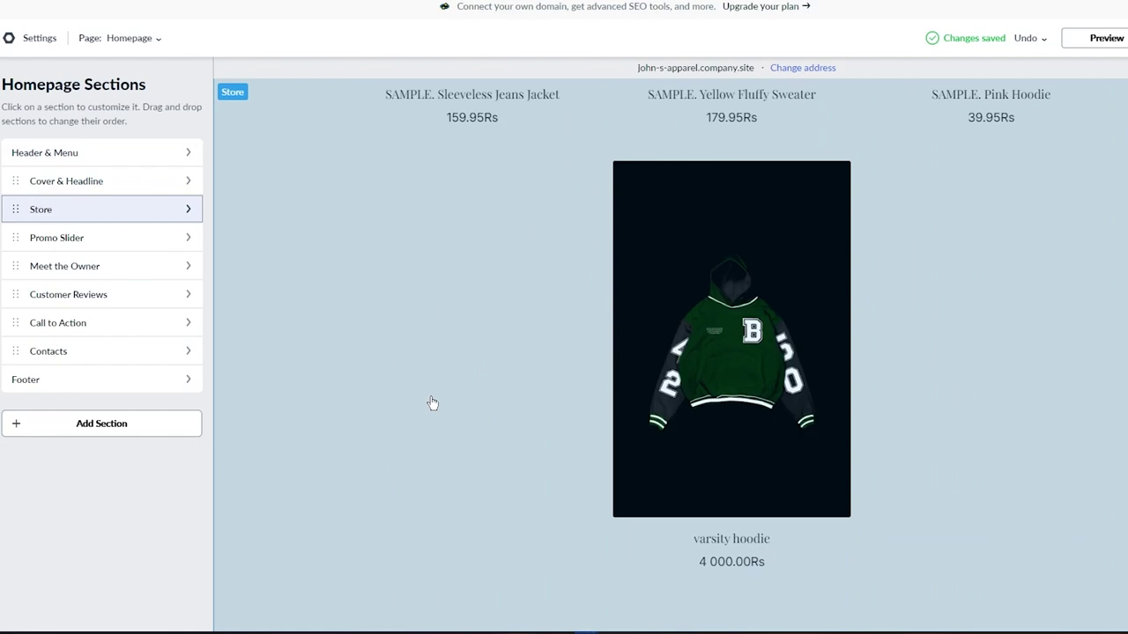
click(719, 378)
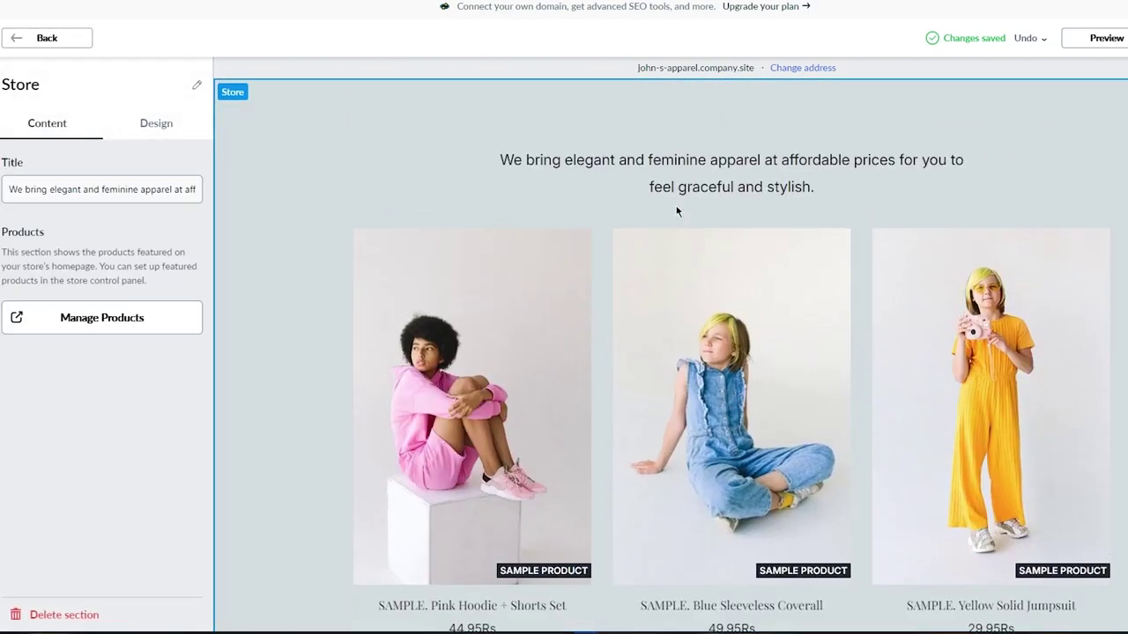
scroll(396, 317, down, 10)
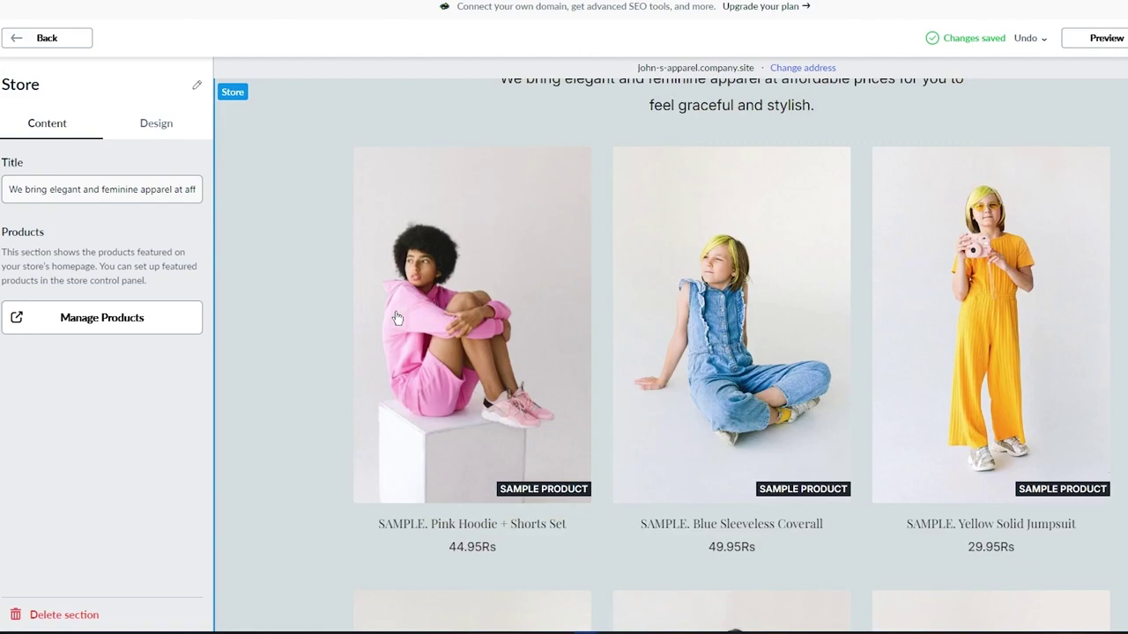
scroll(396, 317, up, 15)
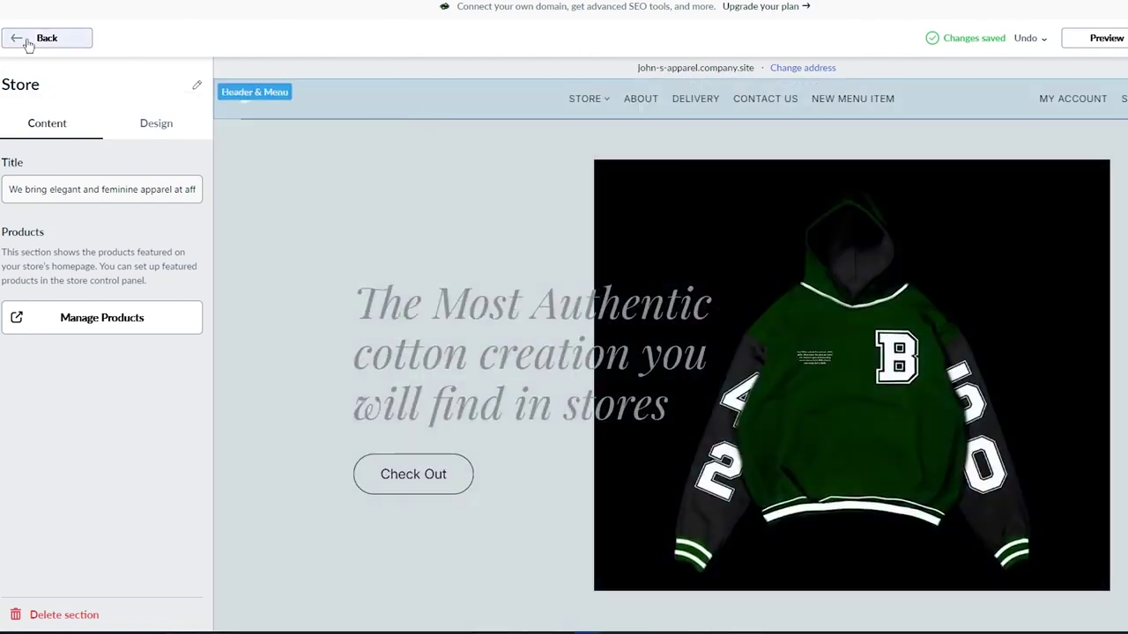
click(26, 38)
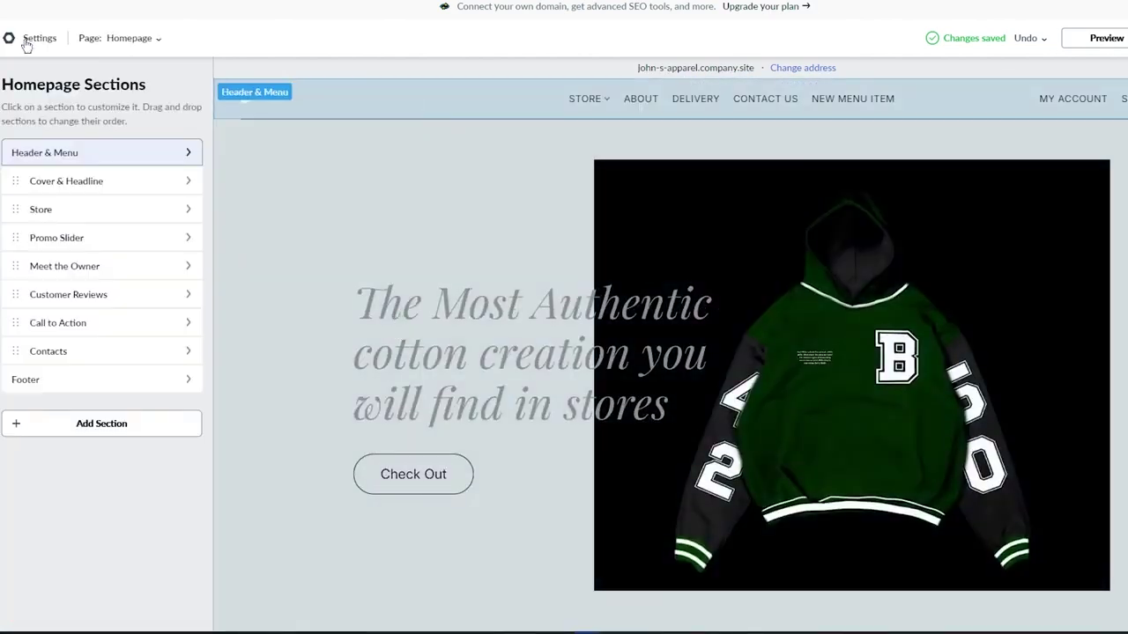
- Switch the editor preview to the Catalog page and browse its products
click(155, 38)
click(138, 142)
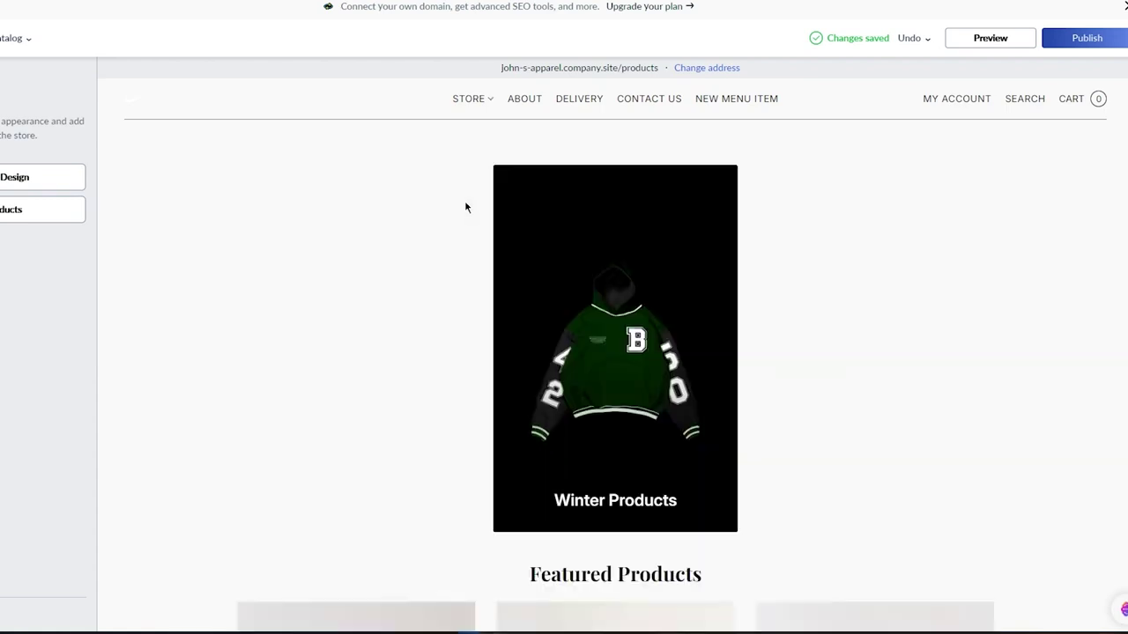
scroll(464, 200, down, 15)
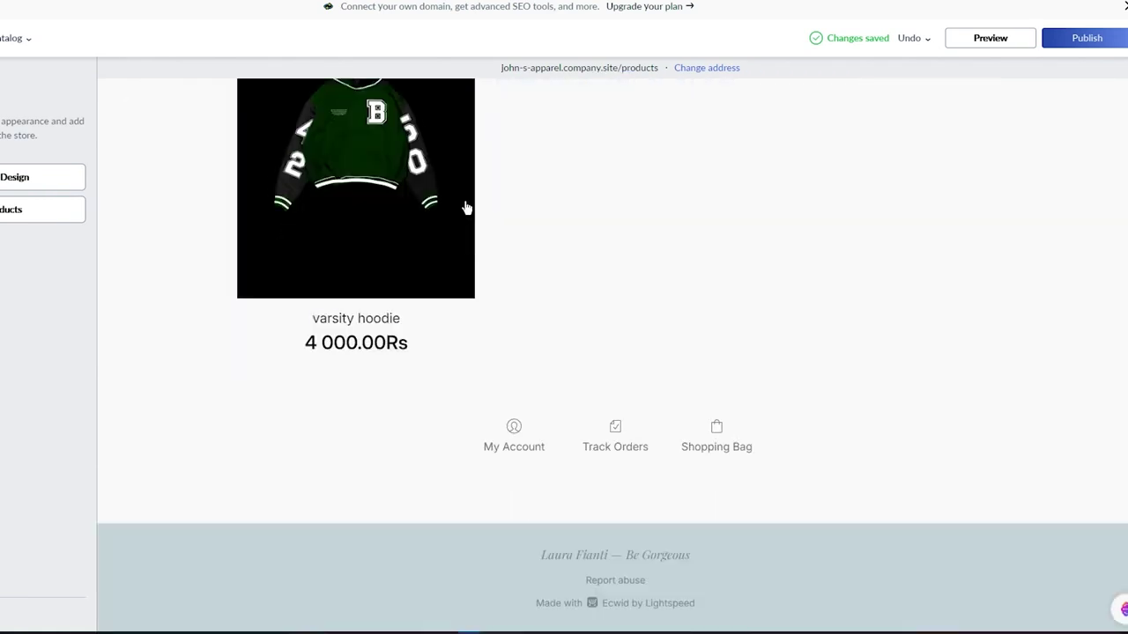
scroll(467, 208, up, 6)
scroll(467, 208, up, 9)
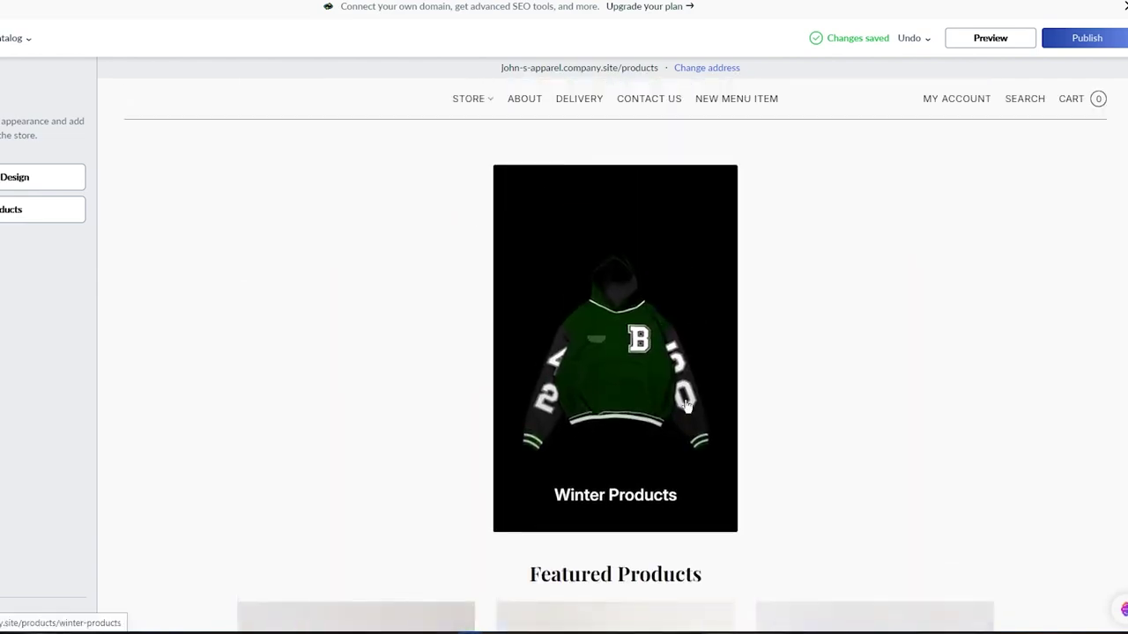
scroll(688, 406, down, 1)
scroll(650, 252, down, 18)
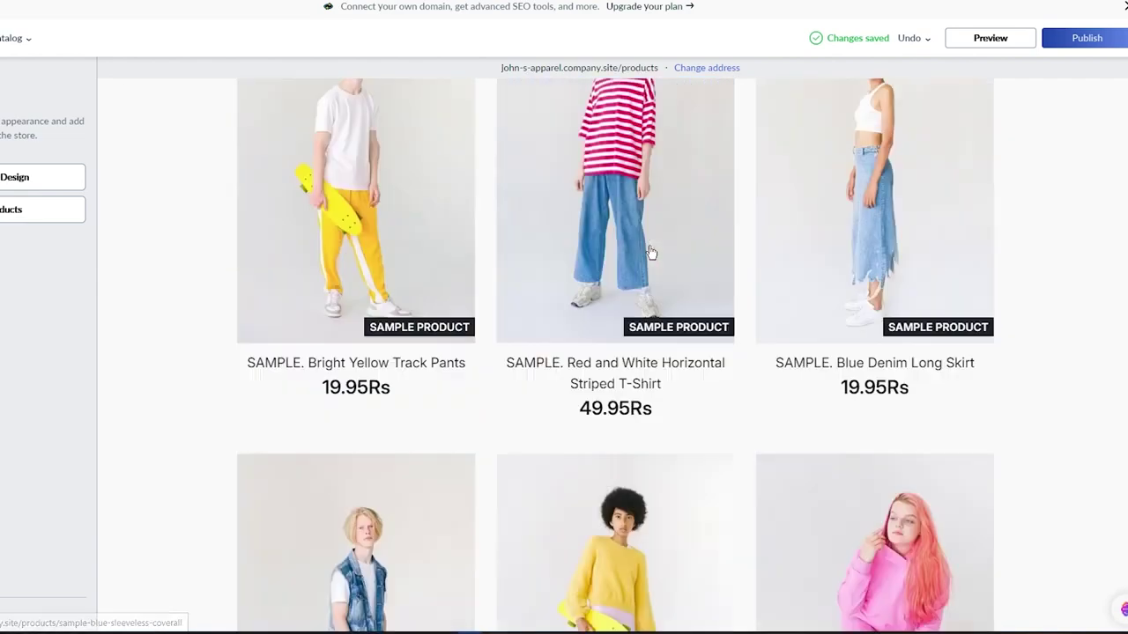
scroll(649, 252, down, 4)
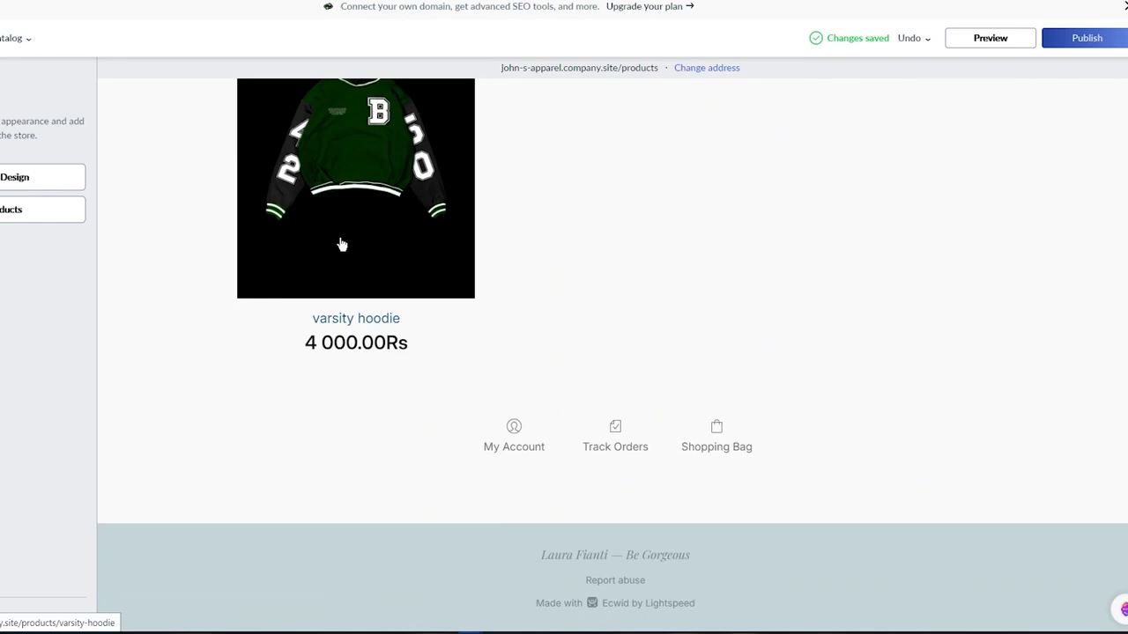
- Open the 4 000.00Rs varsity hoodie page, check its sizes and expand the full description
click(330, 320)
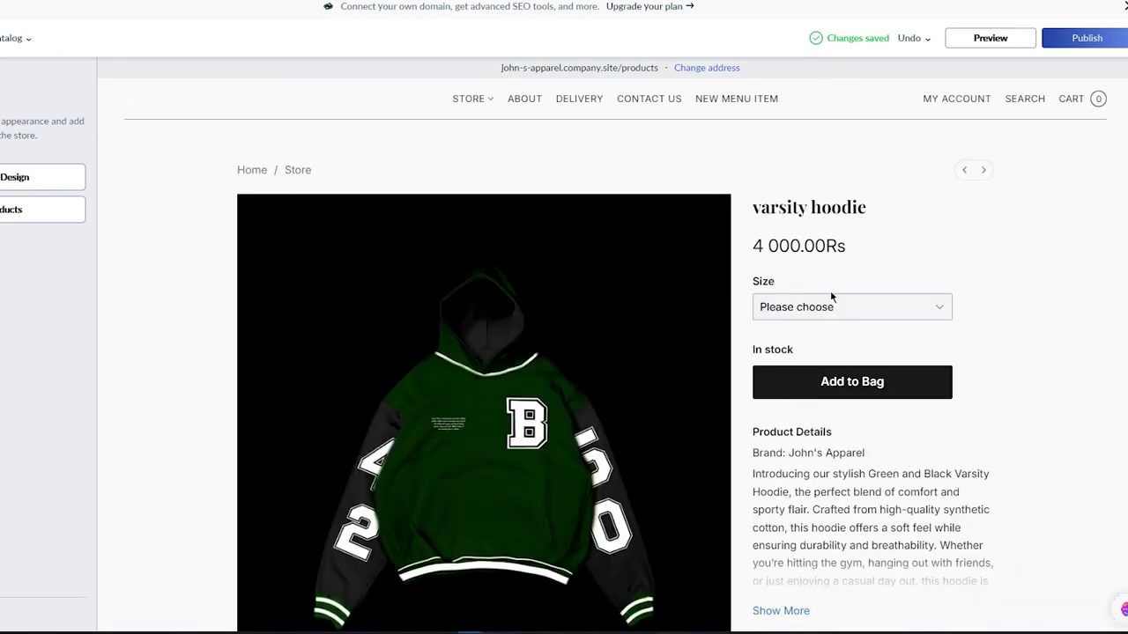
scroll(1019, 249, down, 4)
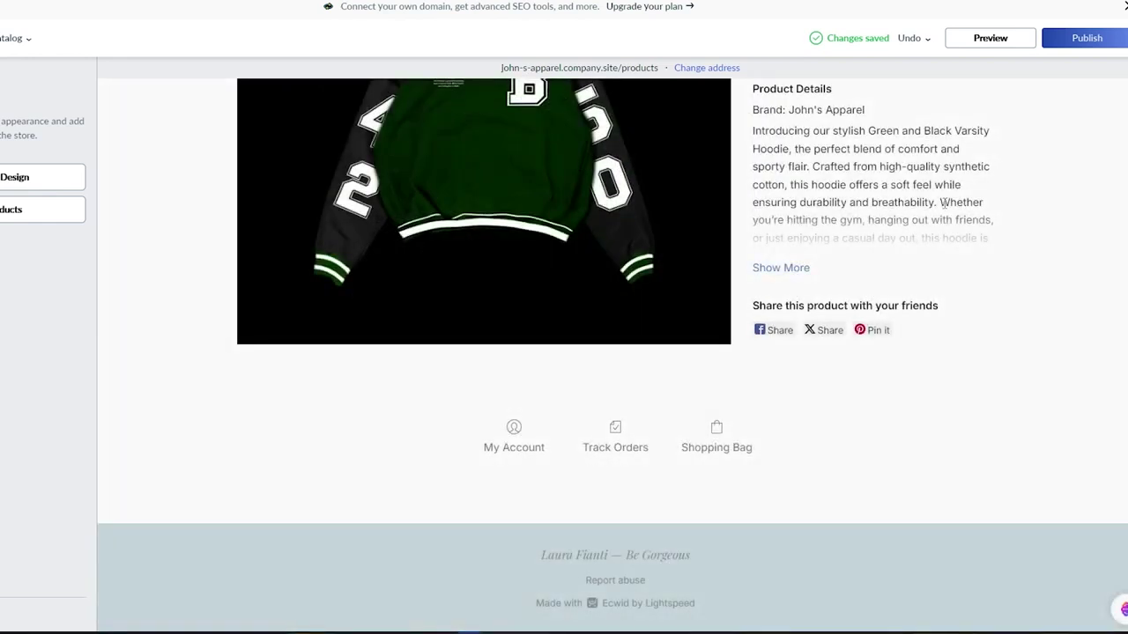
scroll(943, 202, up, 4)
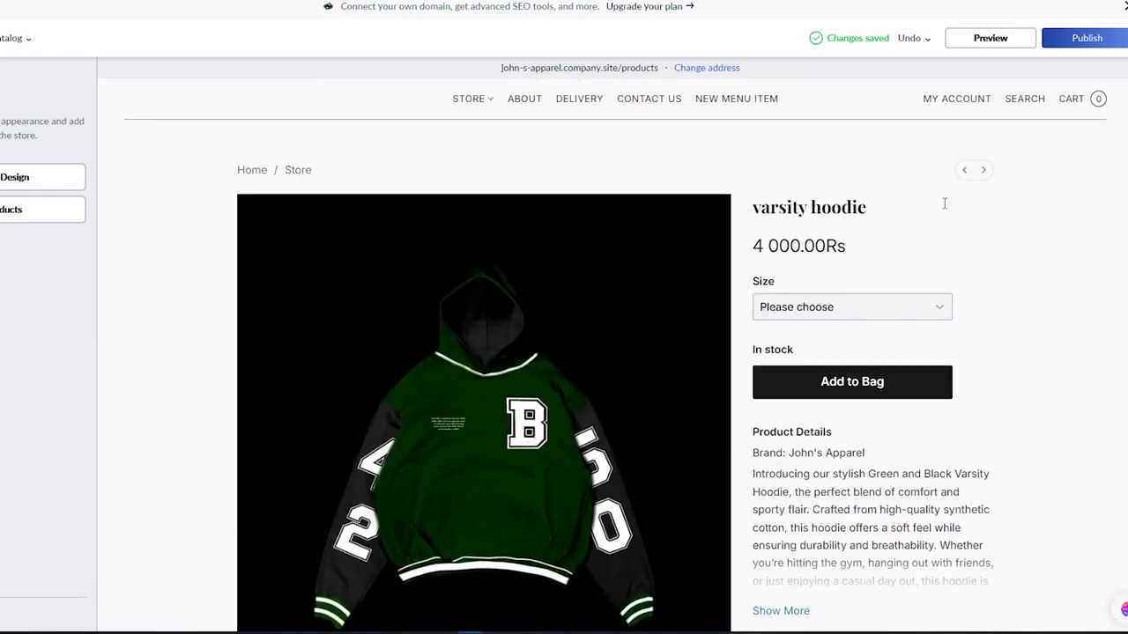
click(943, 310)
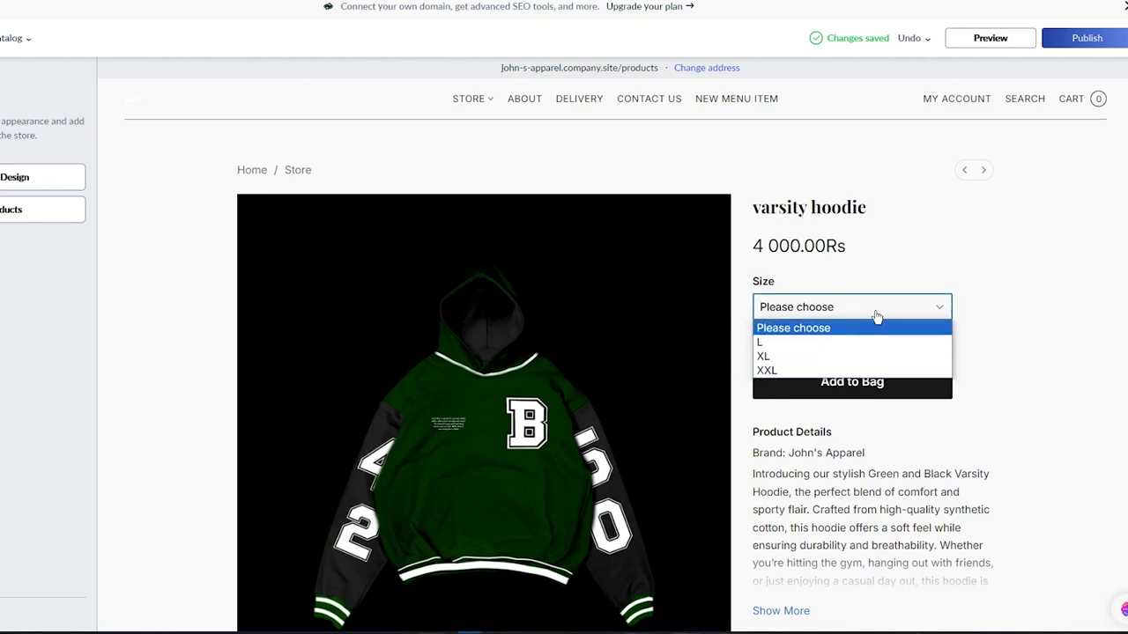
click(1004, 308)
scroll(1005, 305, down, 2)
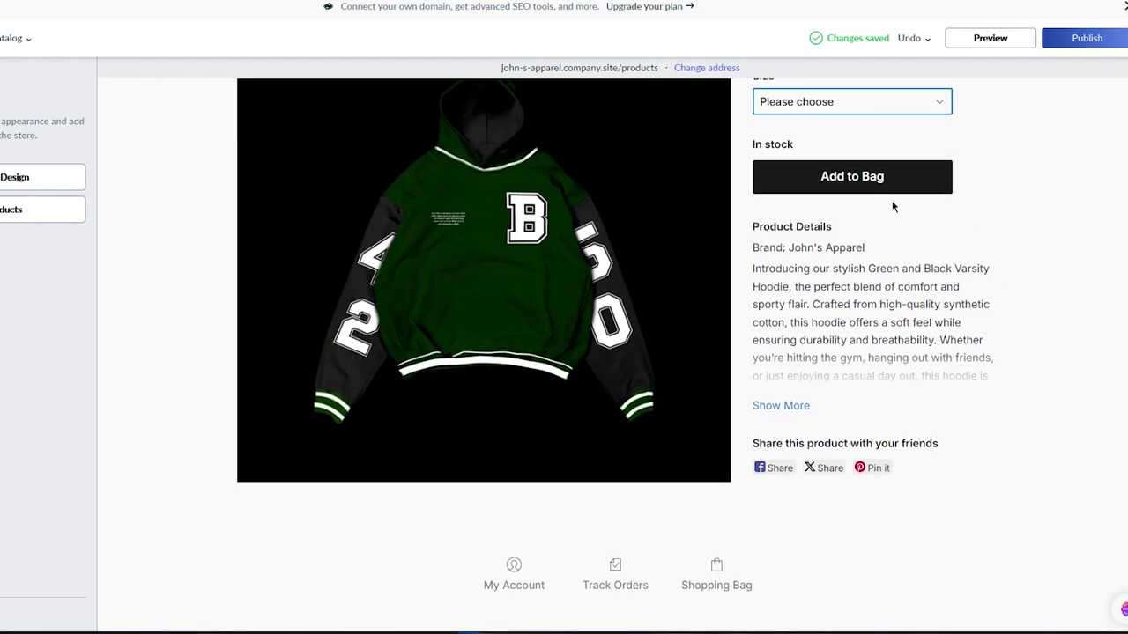
scroll(1021, 217, down, 1)
scroll(1021, 216, down, 2)
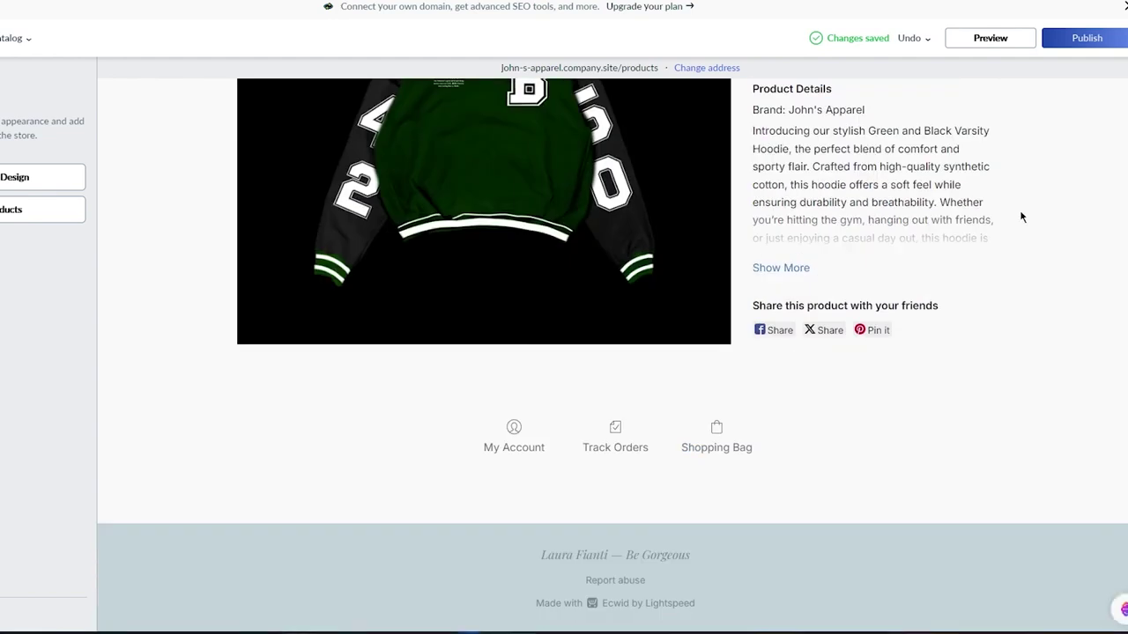
click(777, 267)
scroll(1054, 263, down, 4)
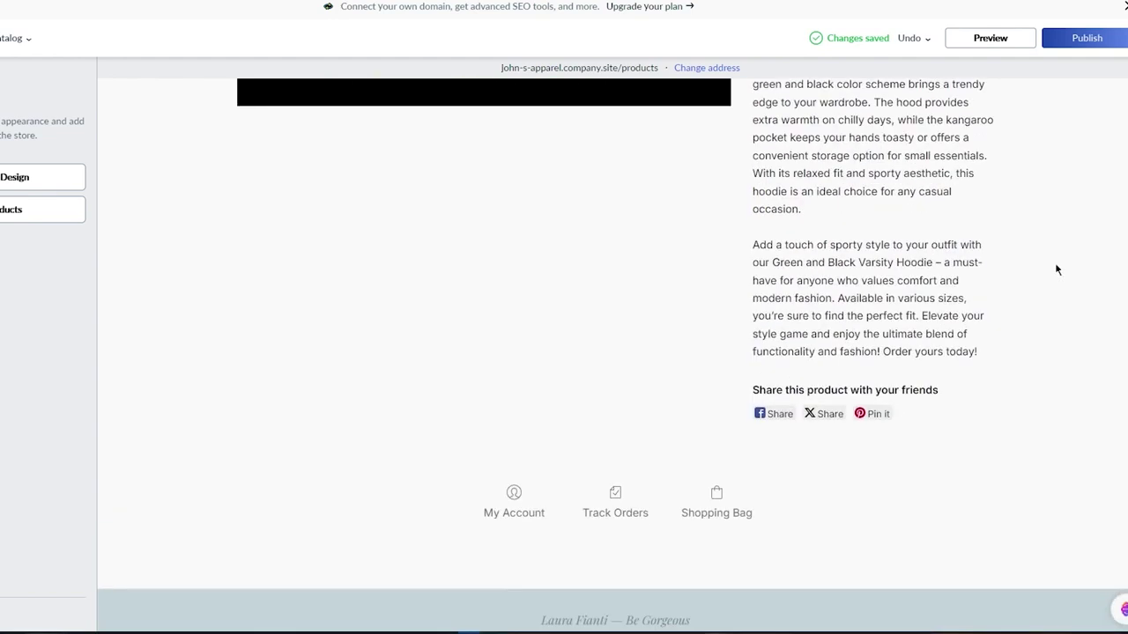
scroll(1055, 267, up, 10)
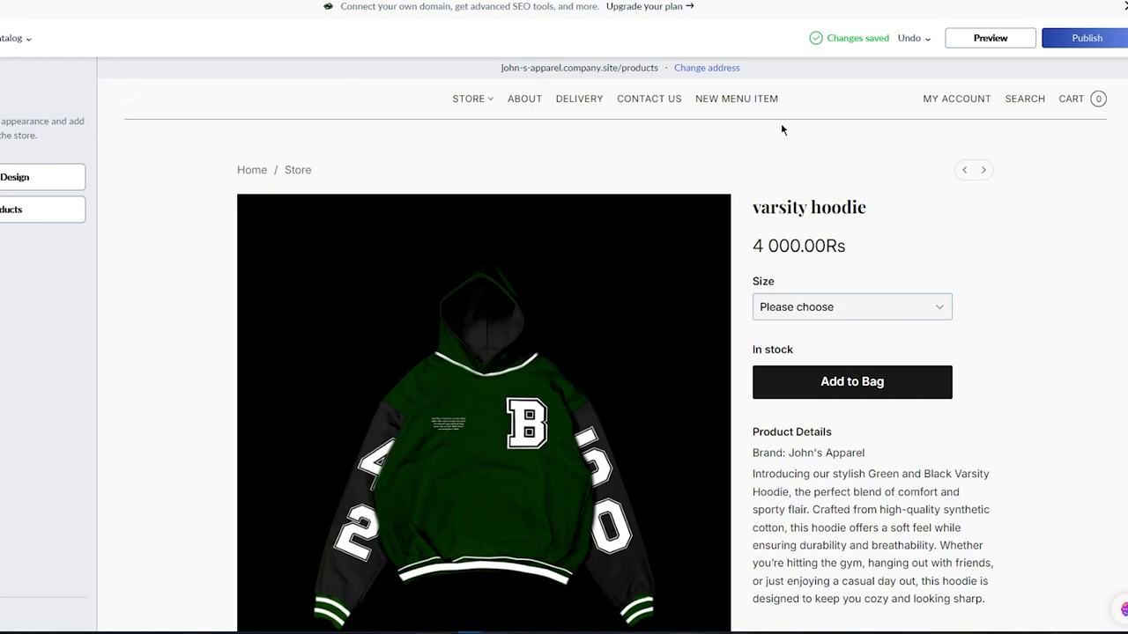
- Publish the store site and open the live storefront
click(1086, 44)
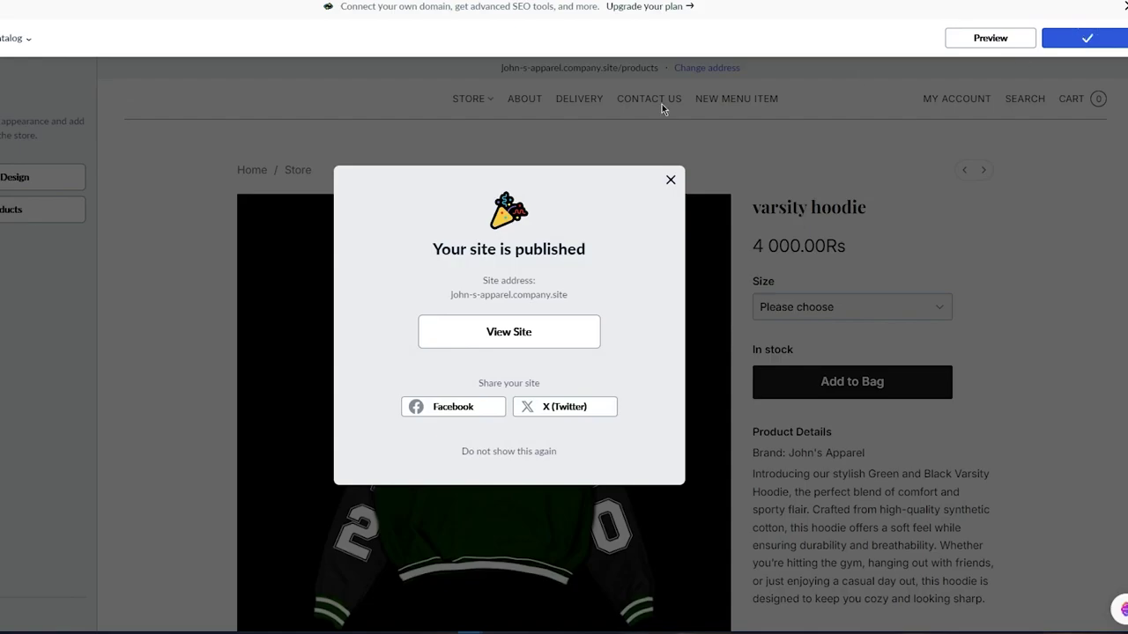
click(546, 332)
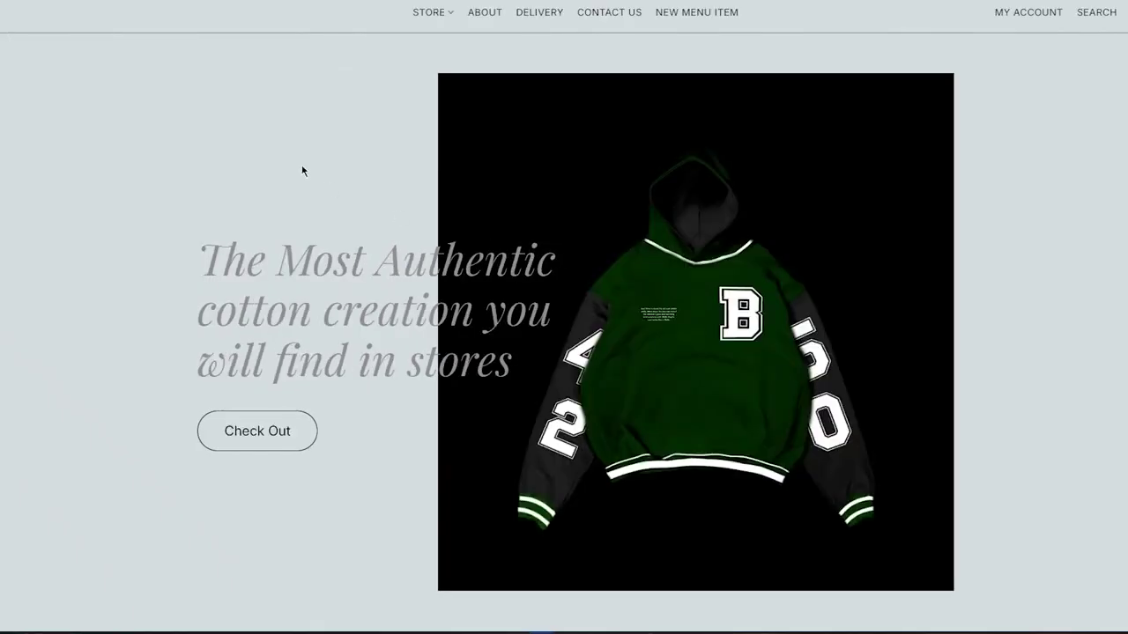
- In the live store, jump from the hero to the product listing and open the varsity hoodie
scroll(302, 170, down, 12)
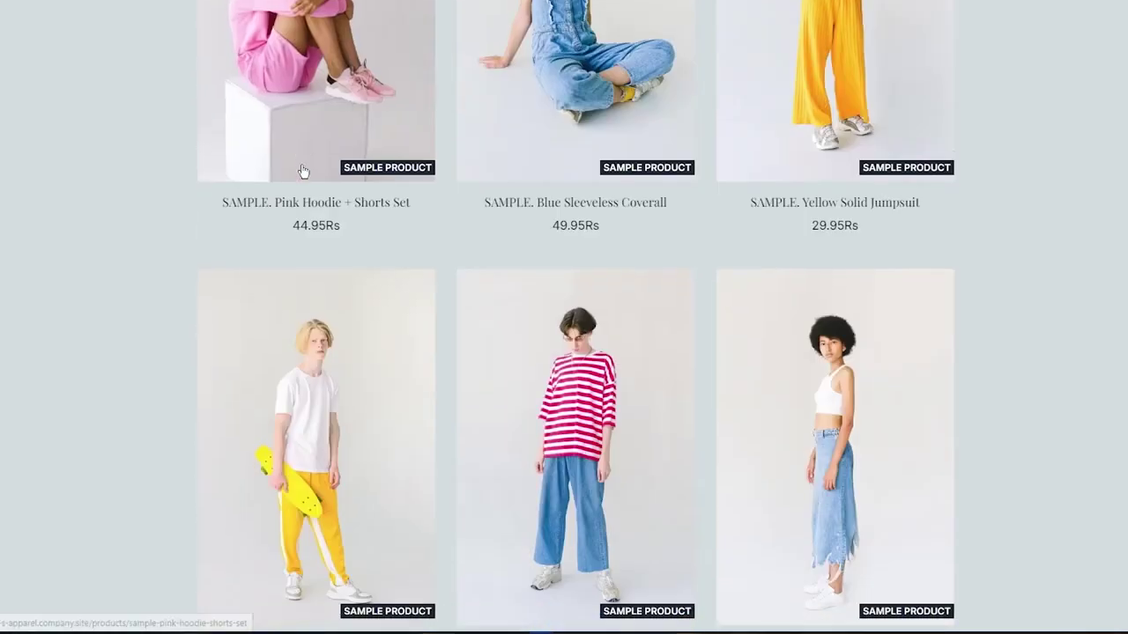
scroll(302, 170, down, 4)
scroll(302, 170, up, 20)
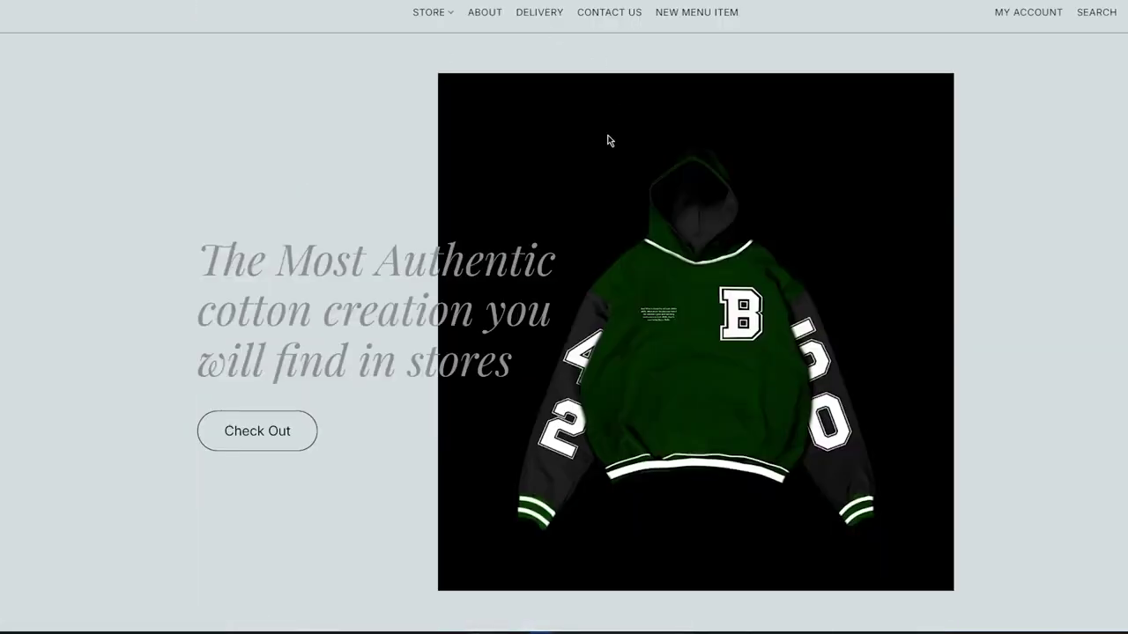
drag(519, 390, 120, 210)
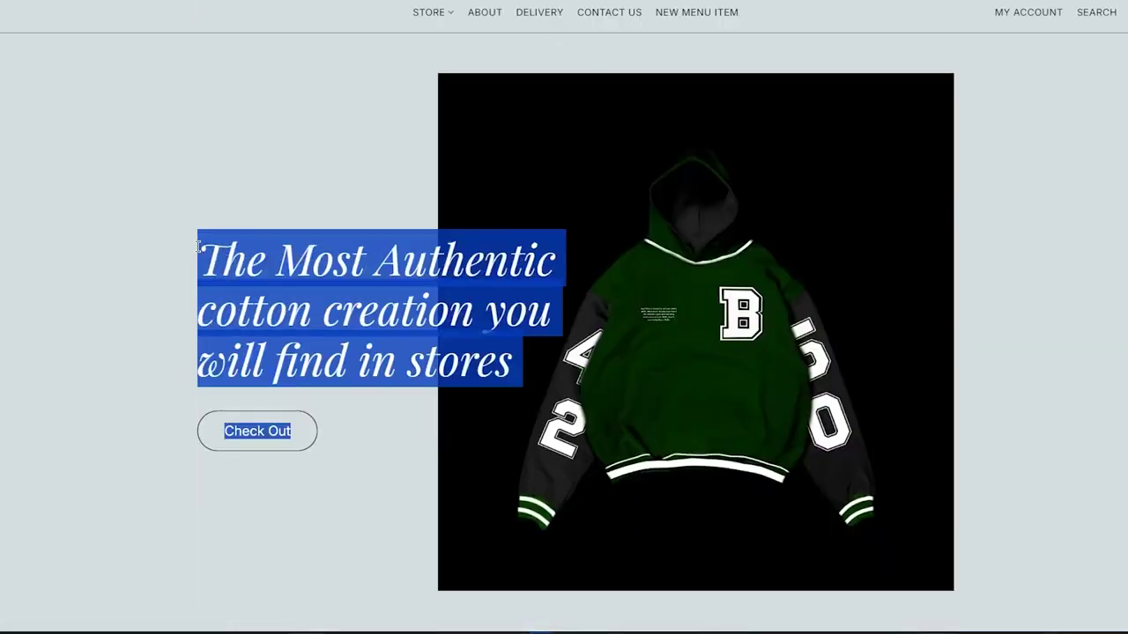
click(120, 210)
click(239, 429)
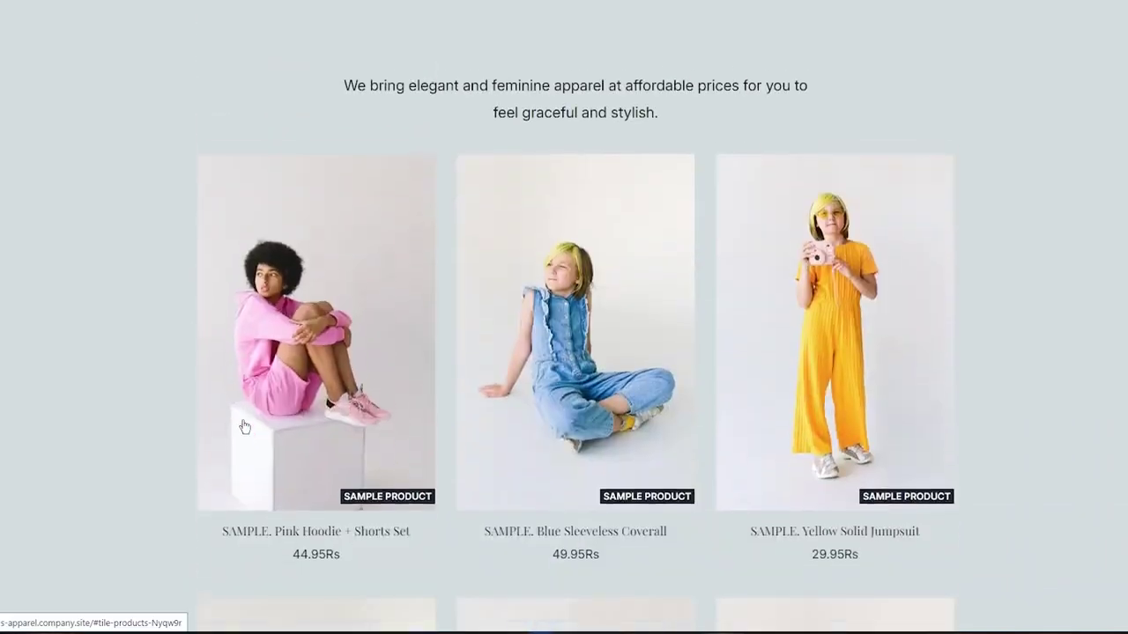
scroll(154, 265, down, 10)
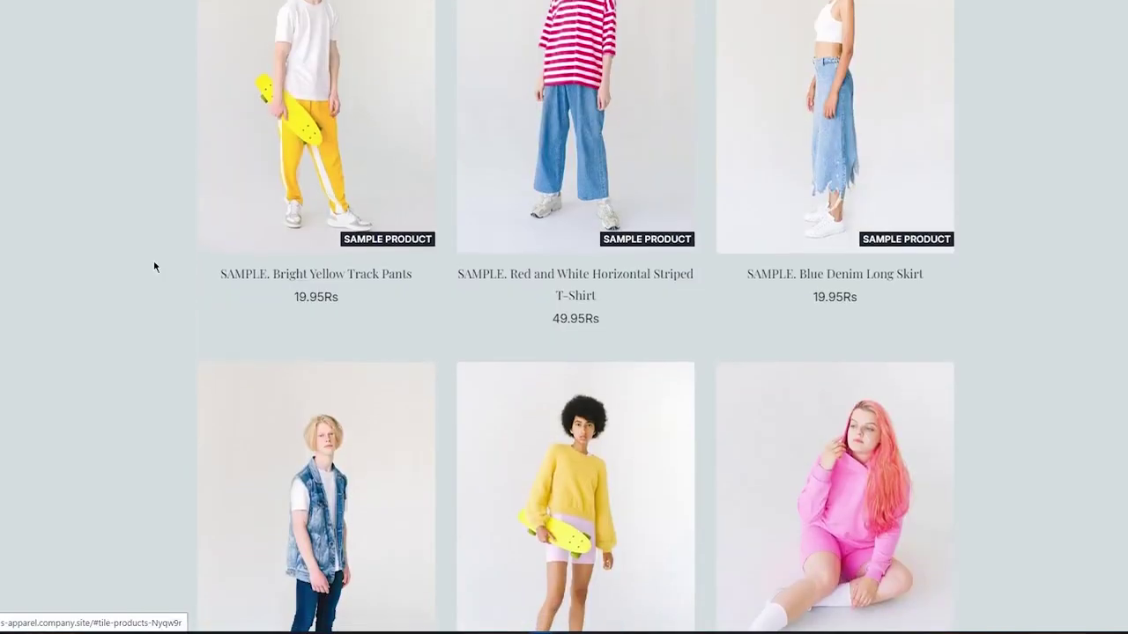
scroll(154, 265, down, 4)
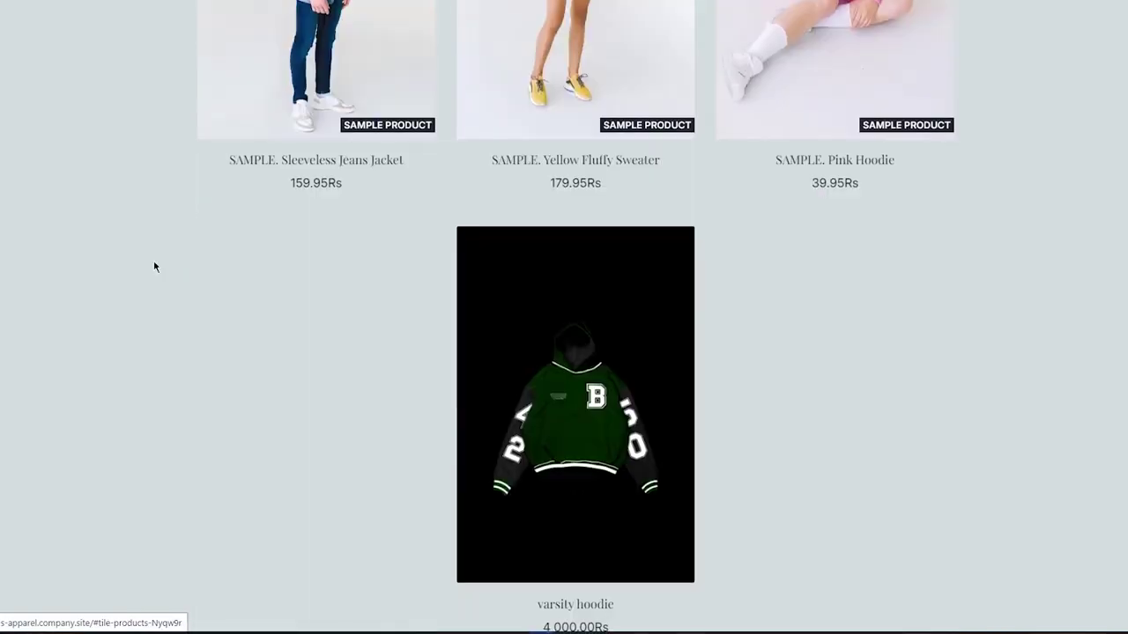
click(568, 319)
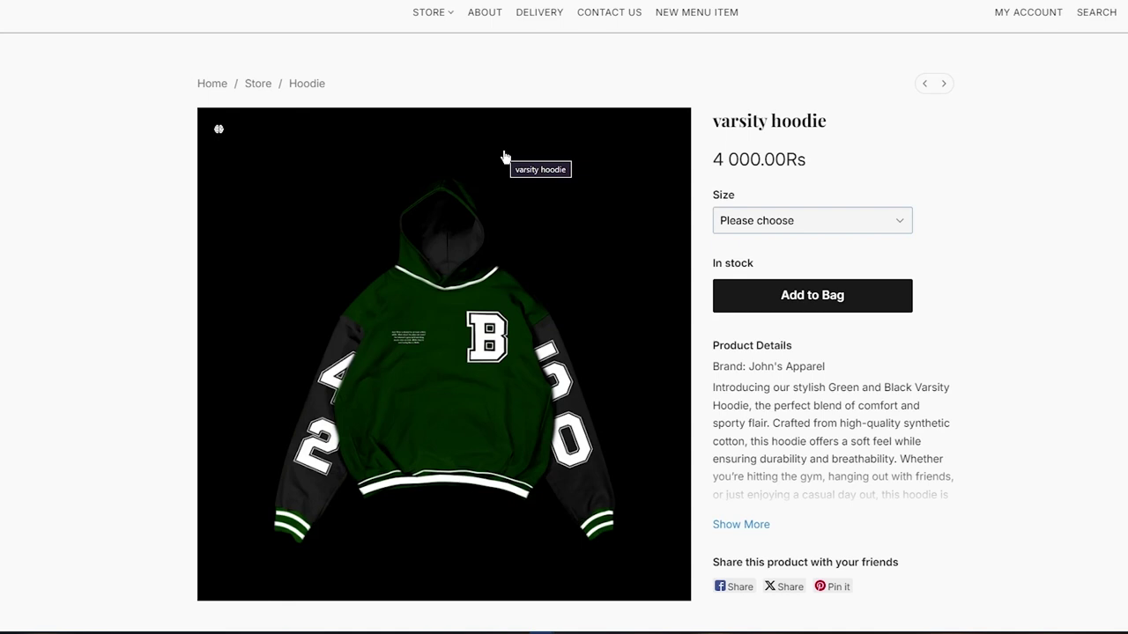
- Add one varsity hoodie in size XXL to the bag
scroll(197, 156, down, 2)
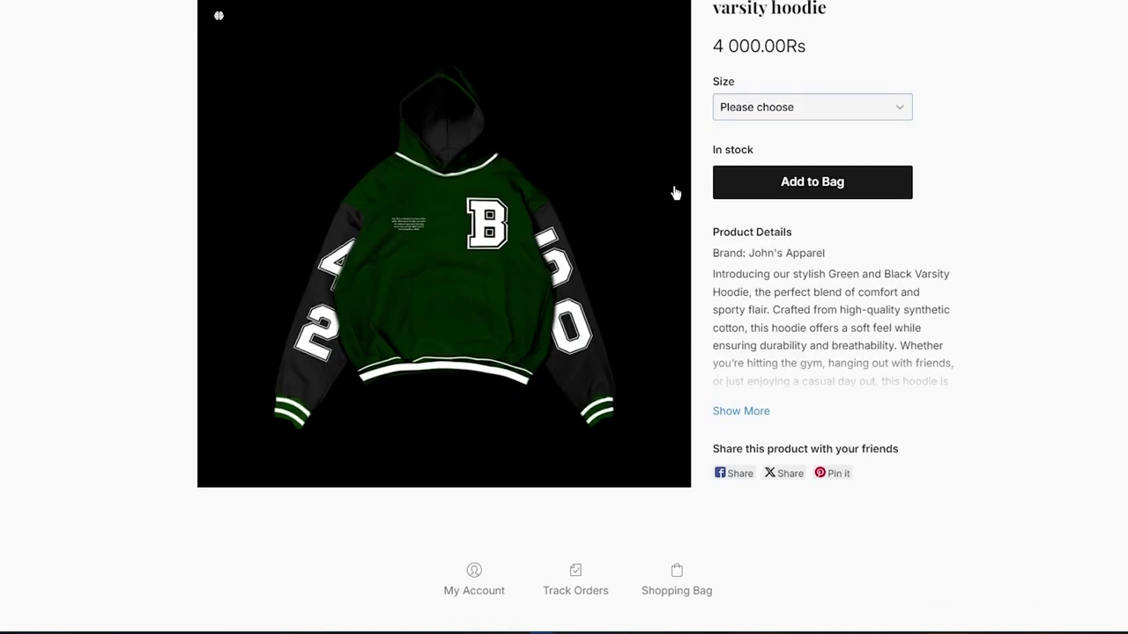
scroll(974, 103, up, 1)
click(863, 146)
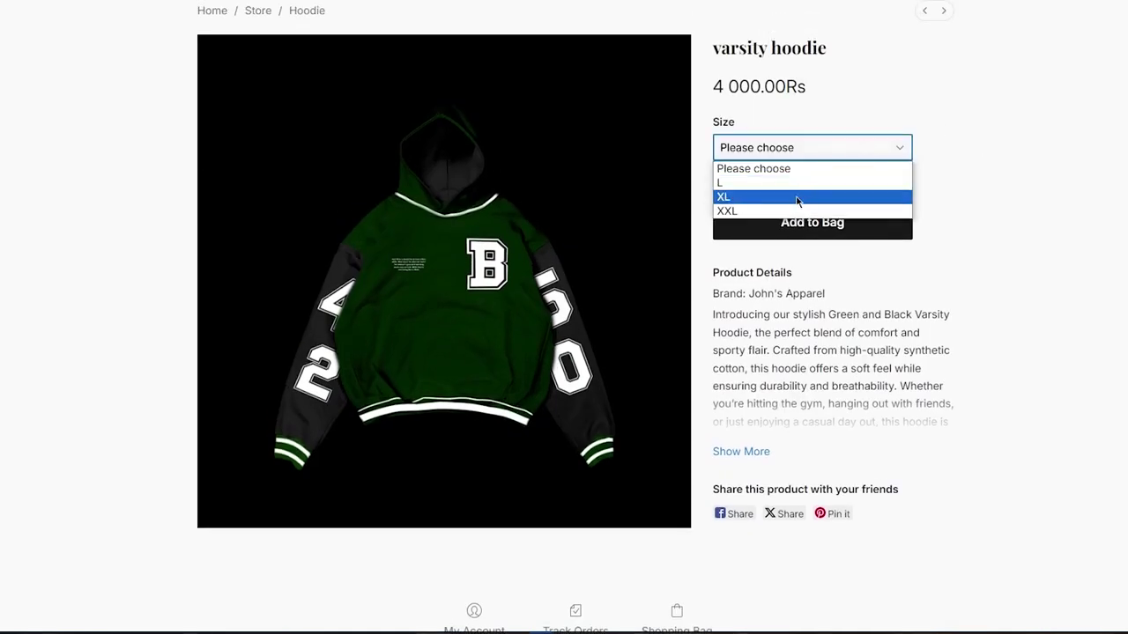
click(797, 198)
click(835, 148)
click(768, 211)
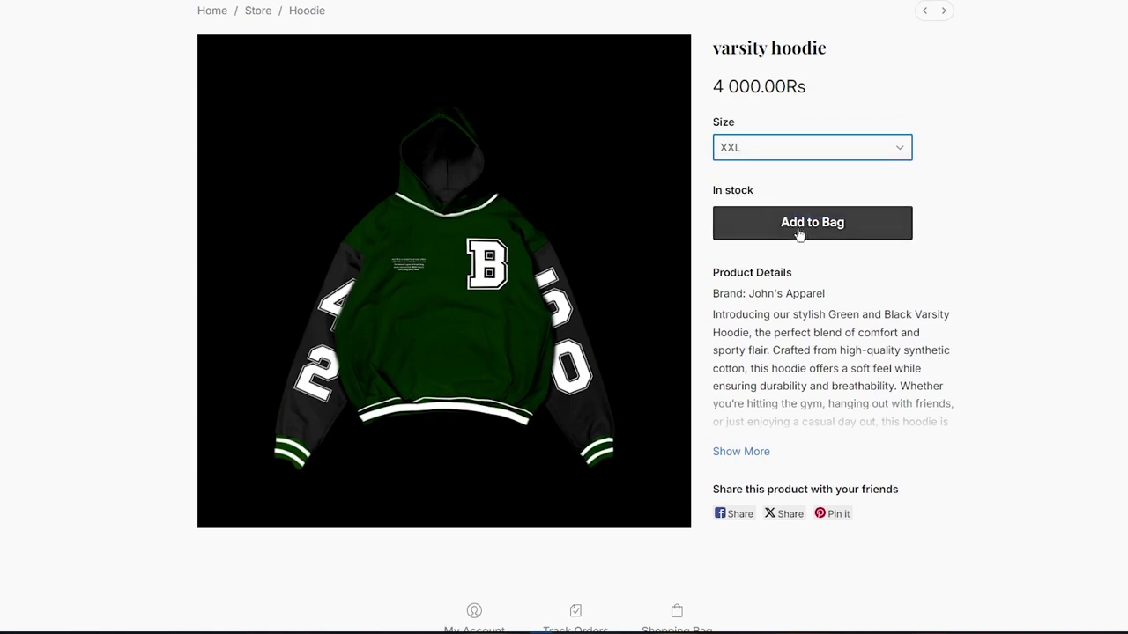
click(799, 233)
- Proceed to checkout with the 4 000.00Rs bag
scroll(1027, 239, down, 3)
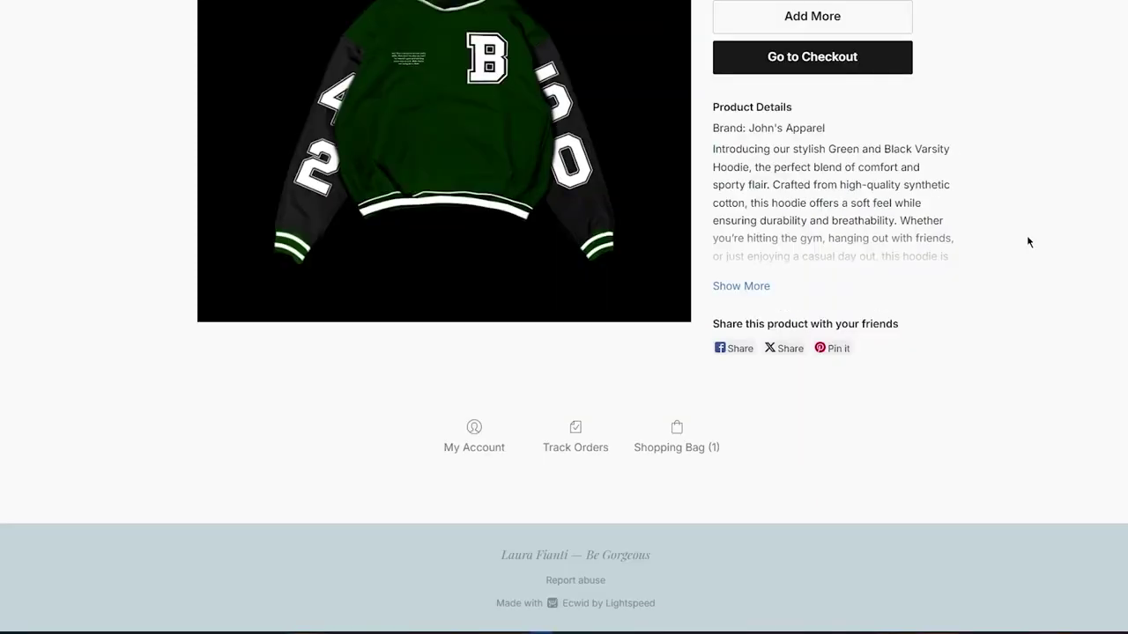
scroll(1022, 240, up, 5)
click(818, 345)
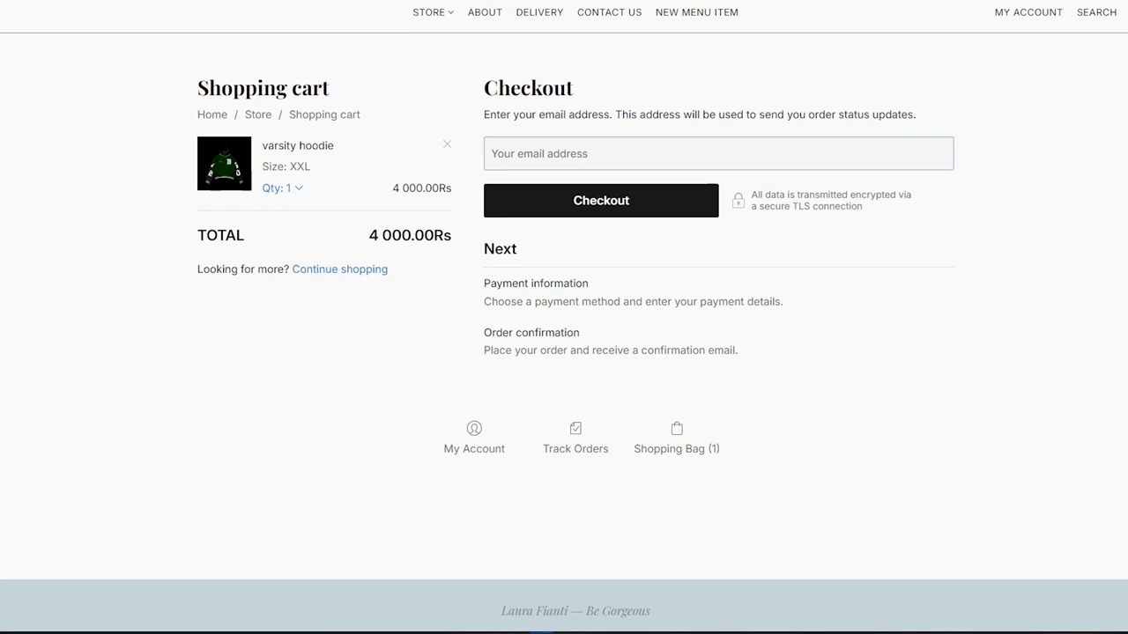
- Focus the checkout email field, then switch to the control panel's Your website overview
click(605, 148)
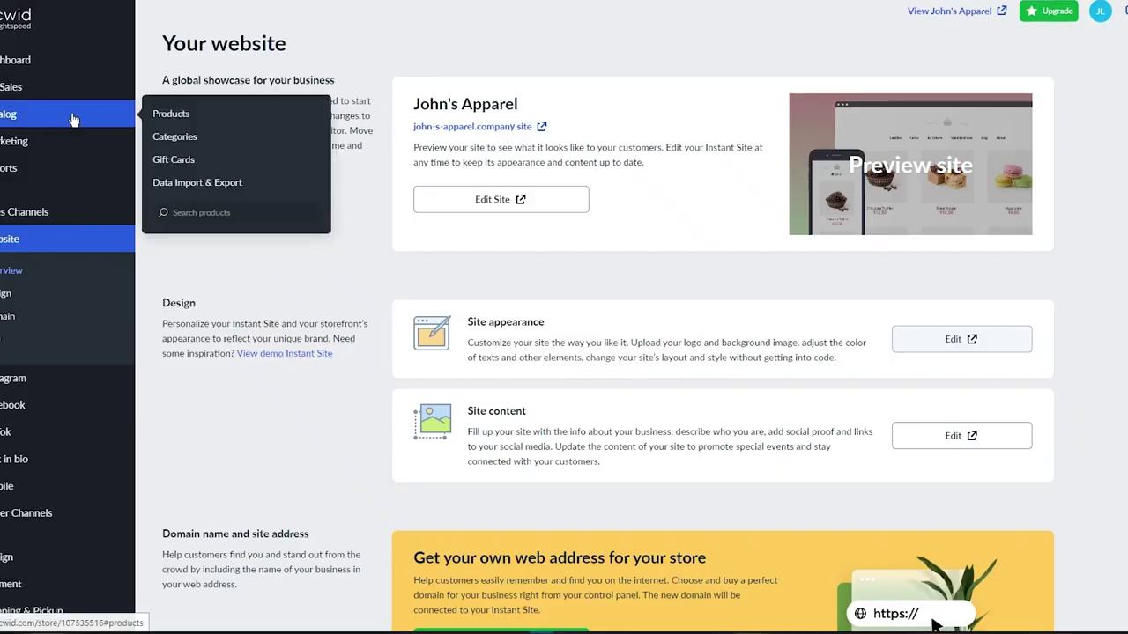
mouse_move(51, 89)
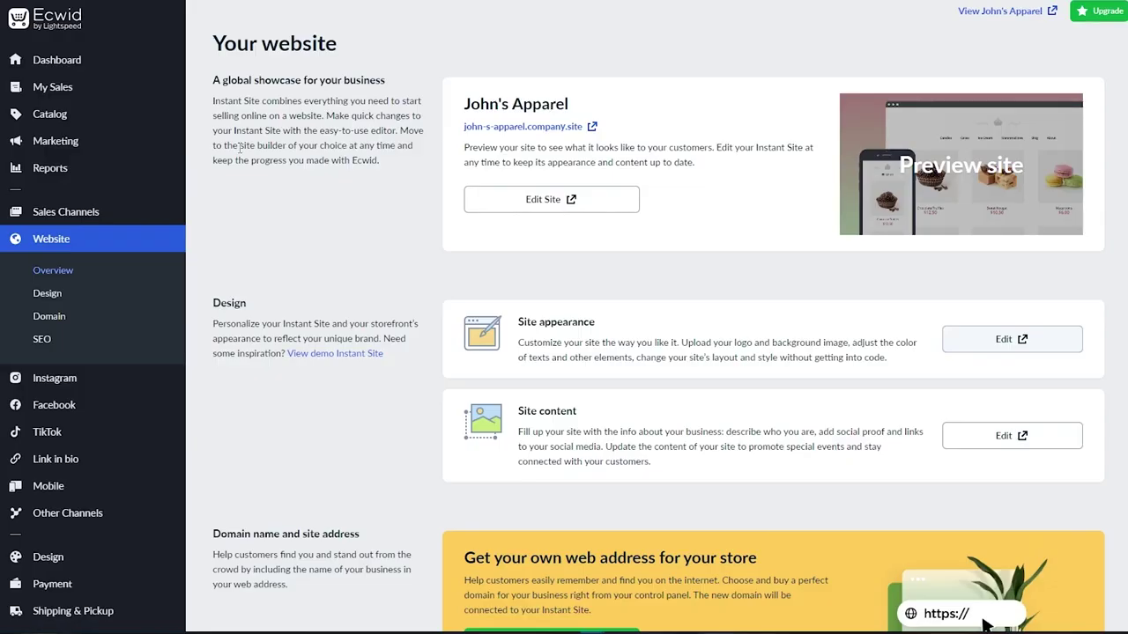
- Open the Payment settings and review the Pay by cash method's settings and checkout name
scroll(62, 326, down, 2)
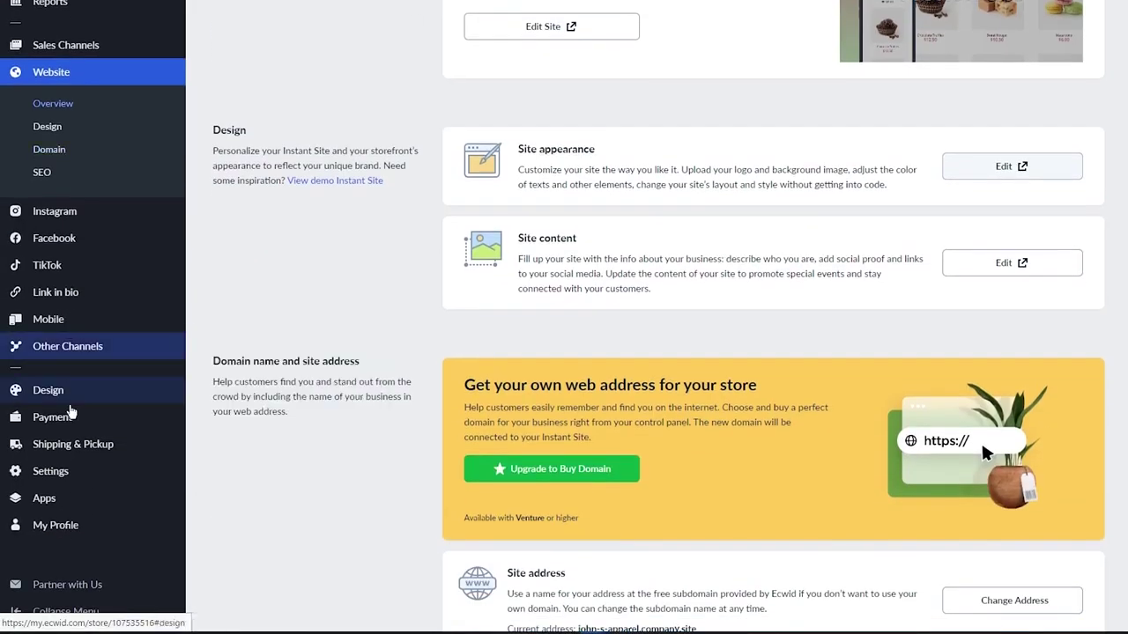
click(69, 427)
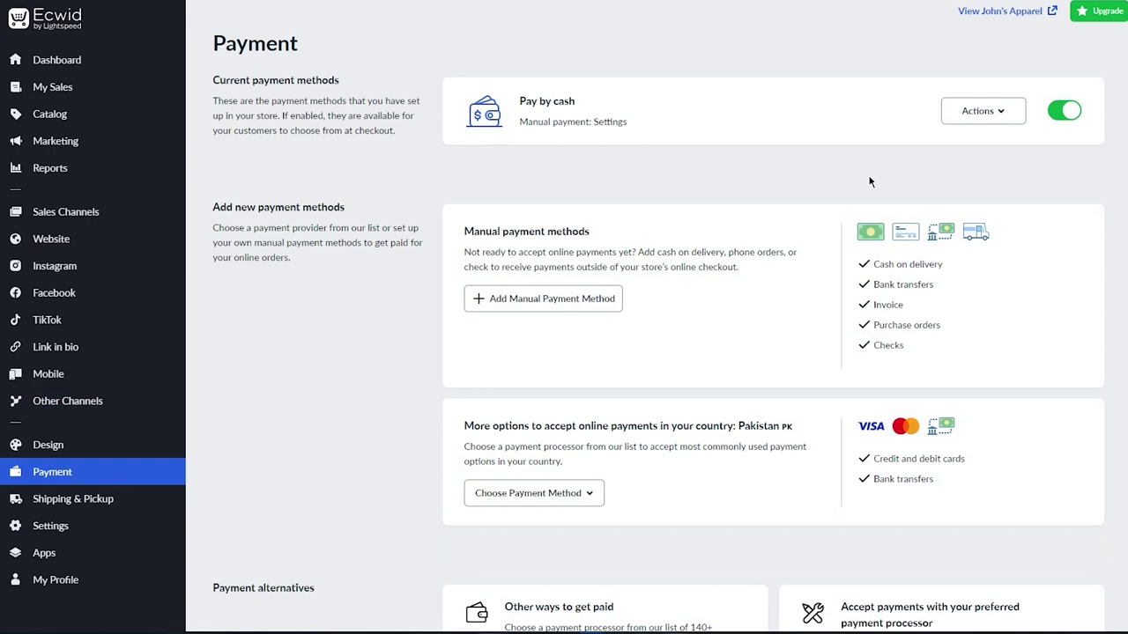
click(990, 116)
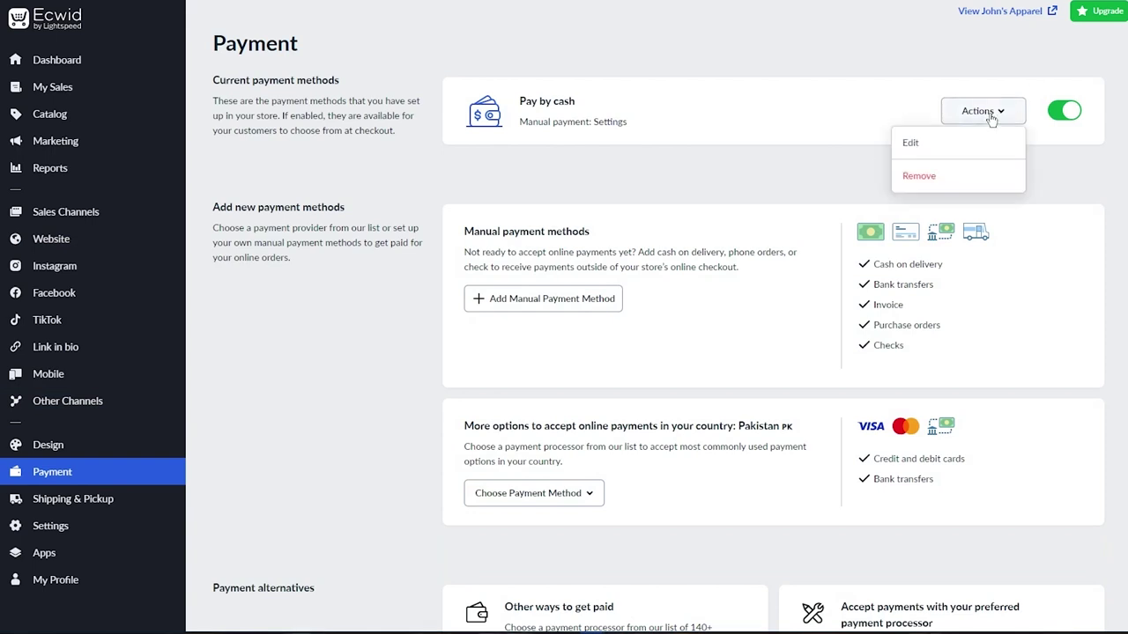
click(991, 114)
mouse_move(590, 104)
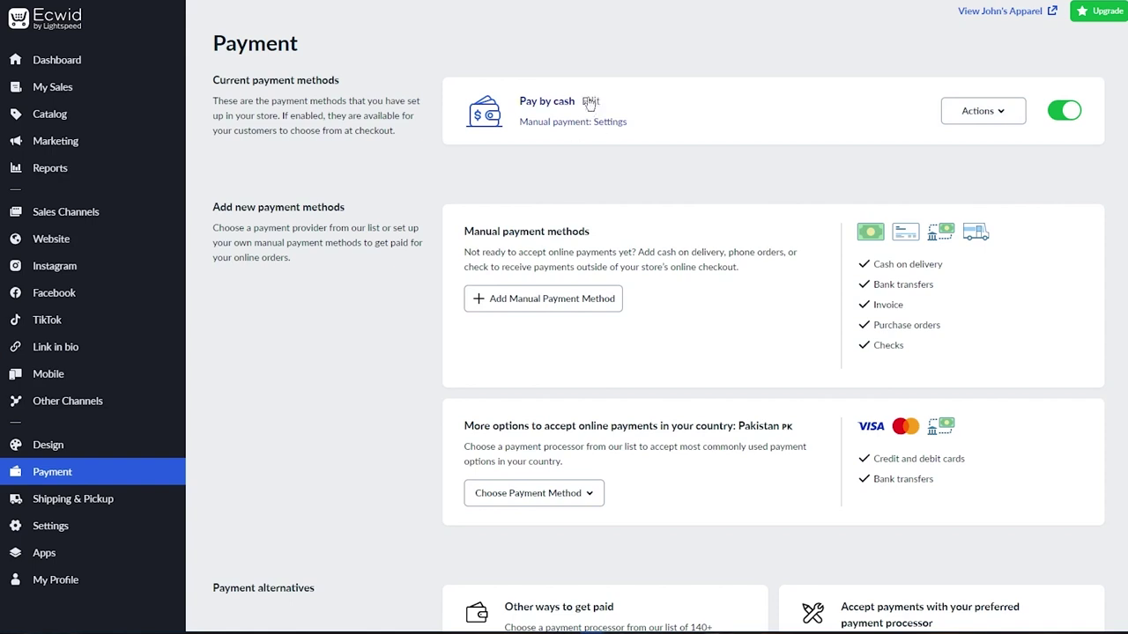
click(590, 102)
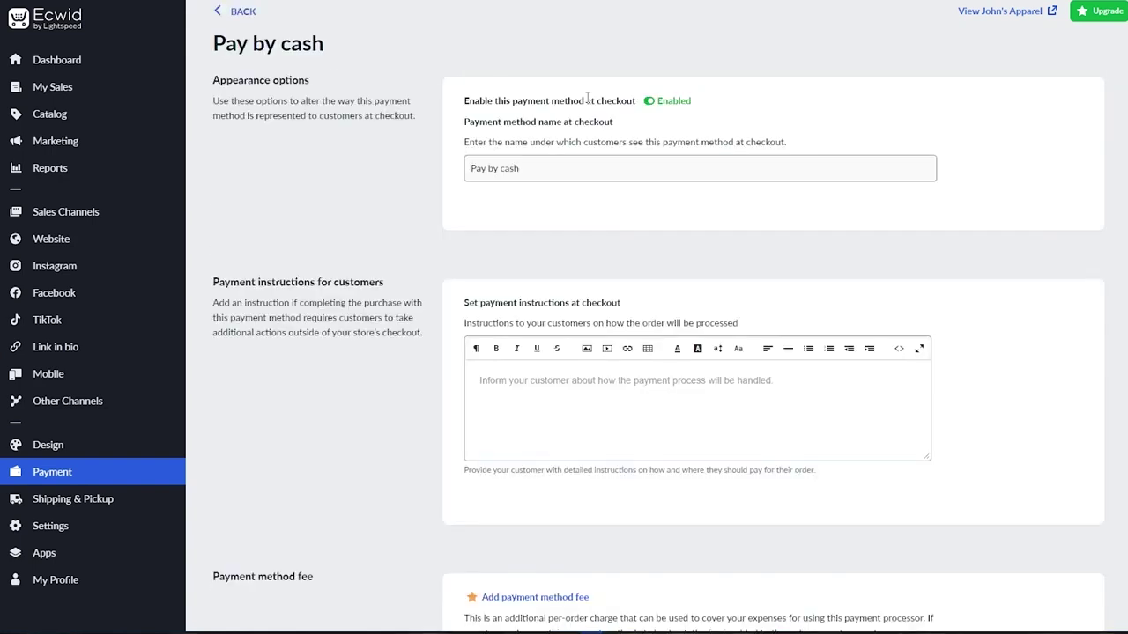
click(529, 162)
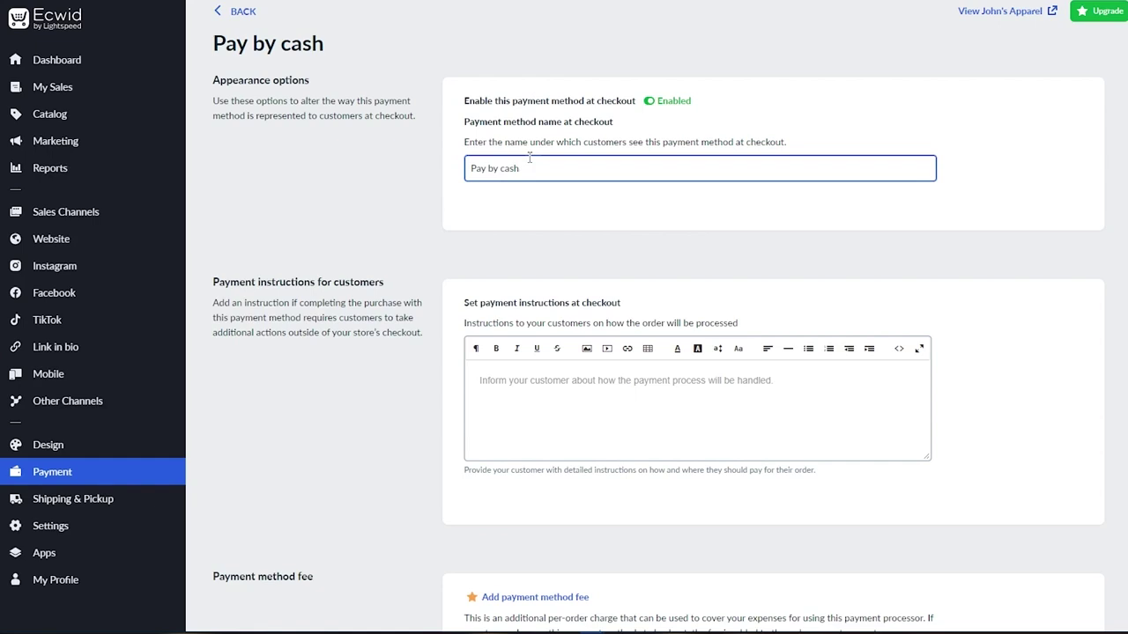
- Return to the payment methods overview and list the available online payment processors
click(218, 13)
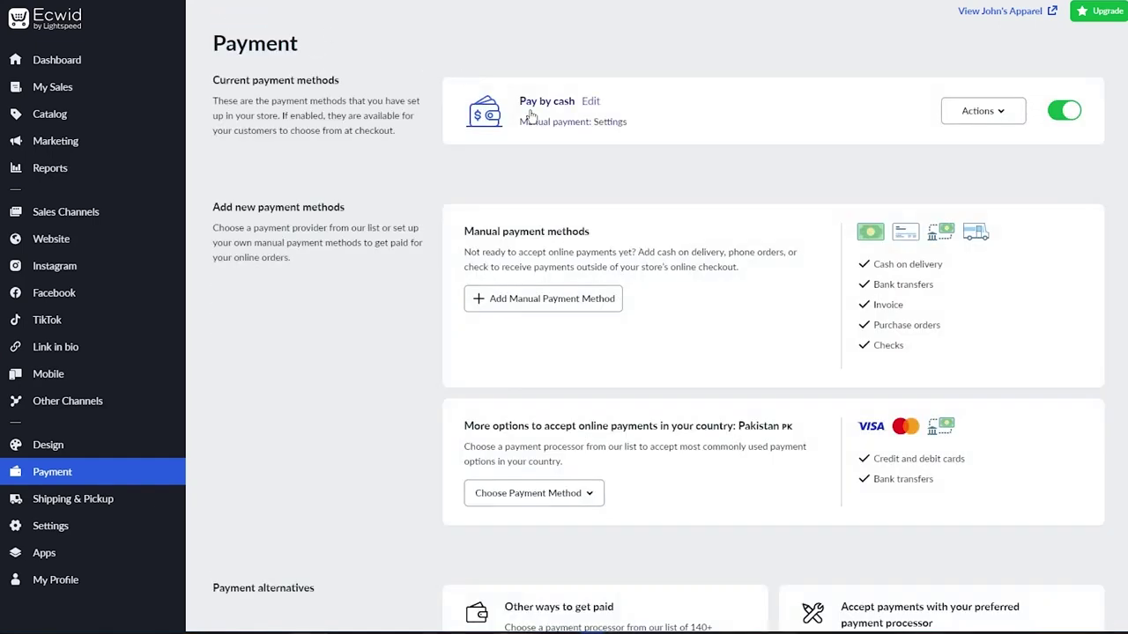
scroll(531, 115, down, 3)
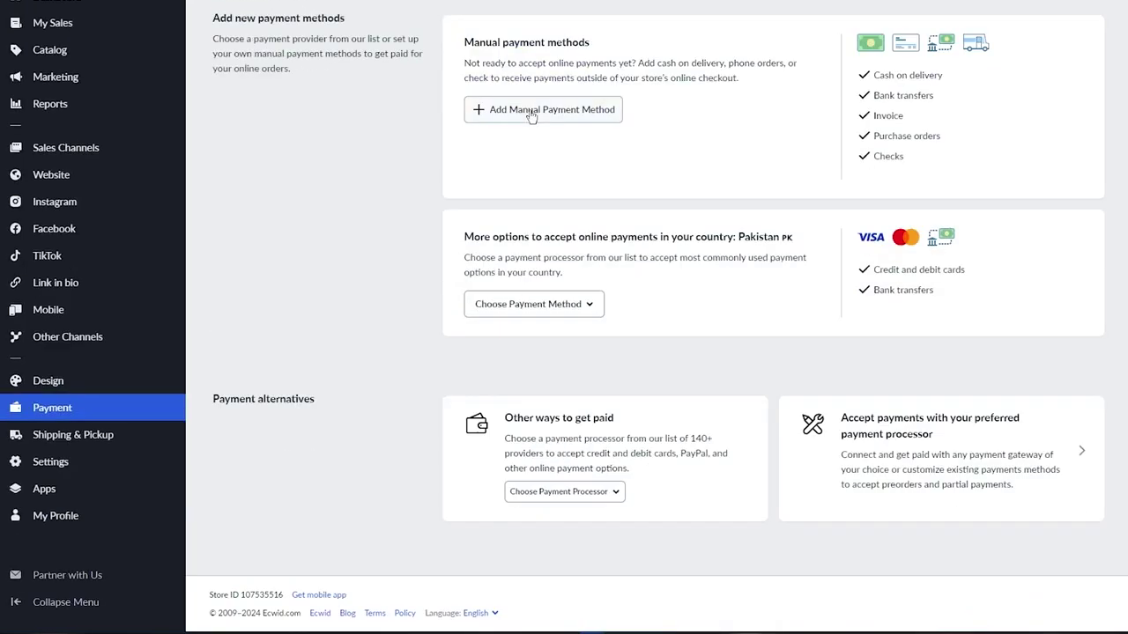
click(549, 310)
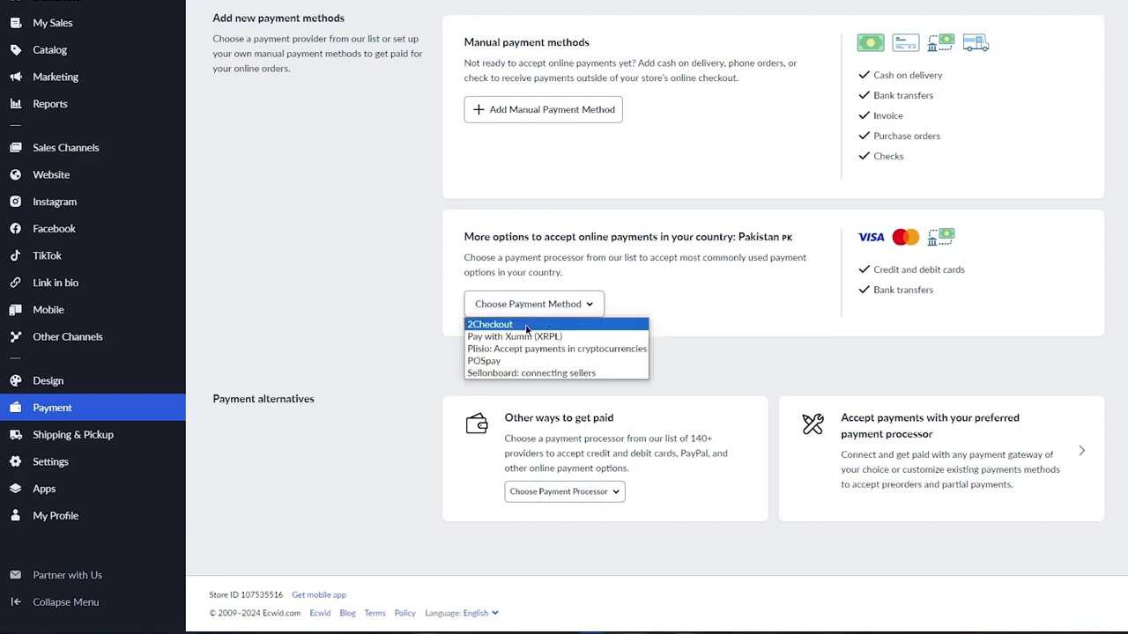
- Add 2Checkout as the credit or debit card processor, then return to Payment without entering account details
click(511, 328)
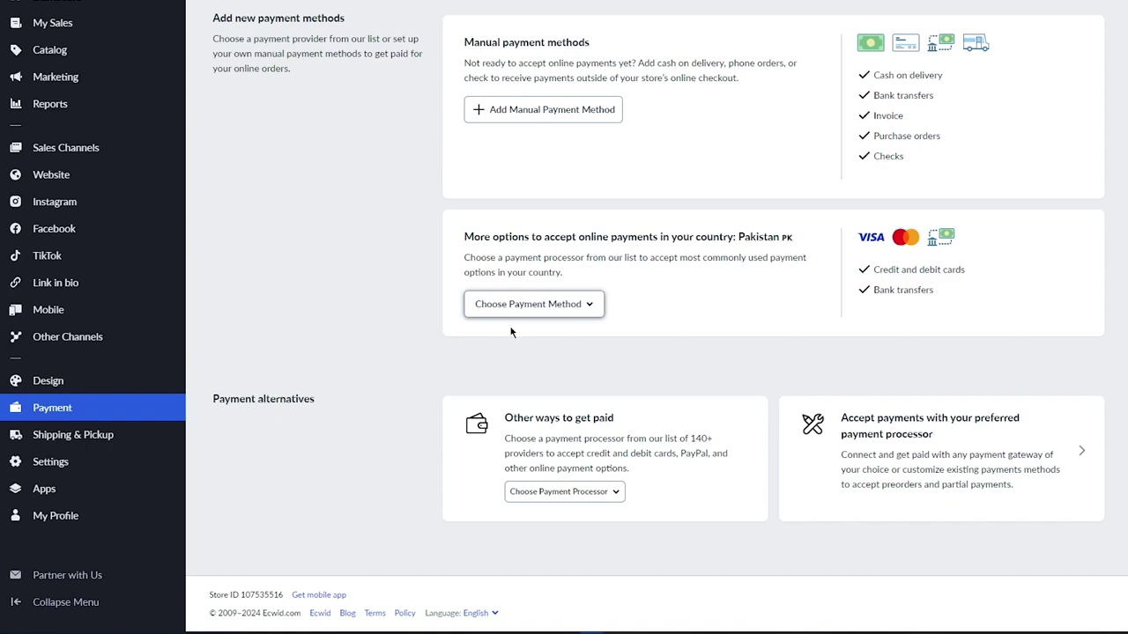
click(704, 313)
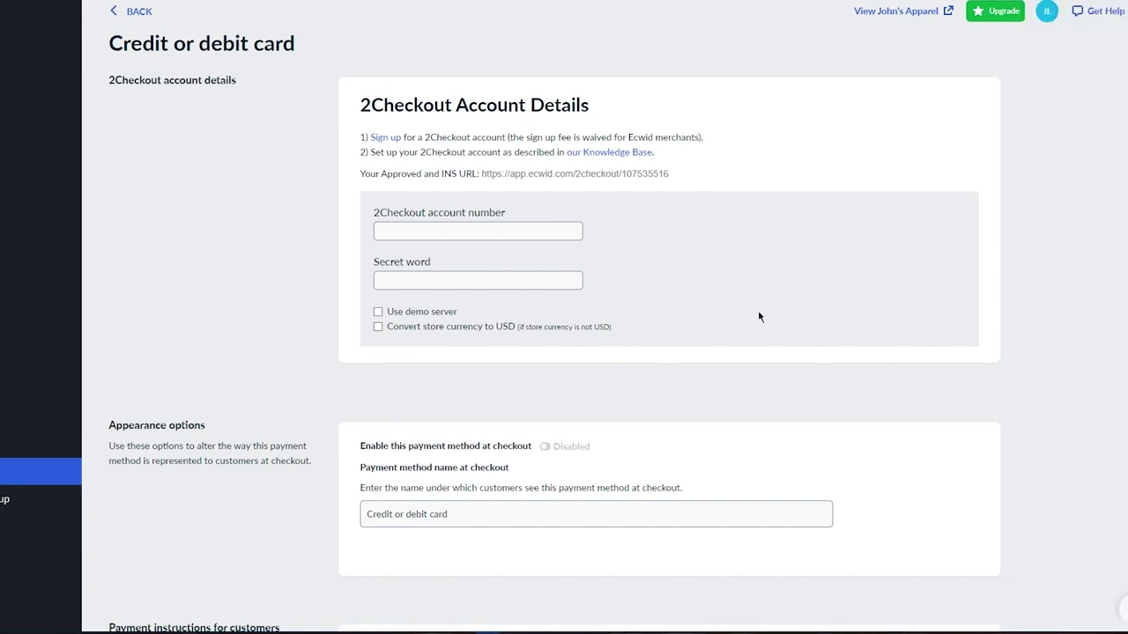
click(521, 227)
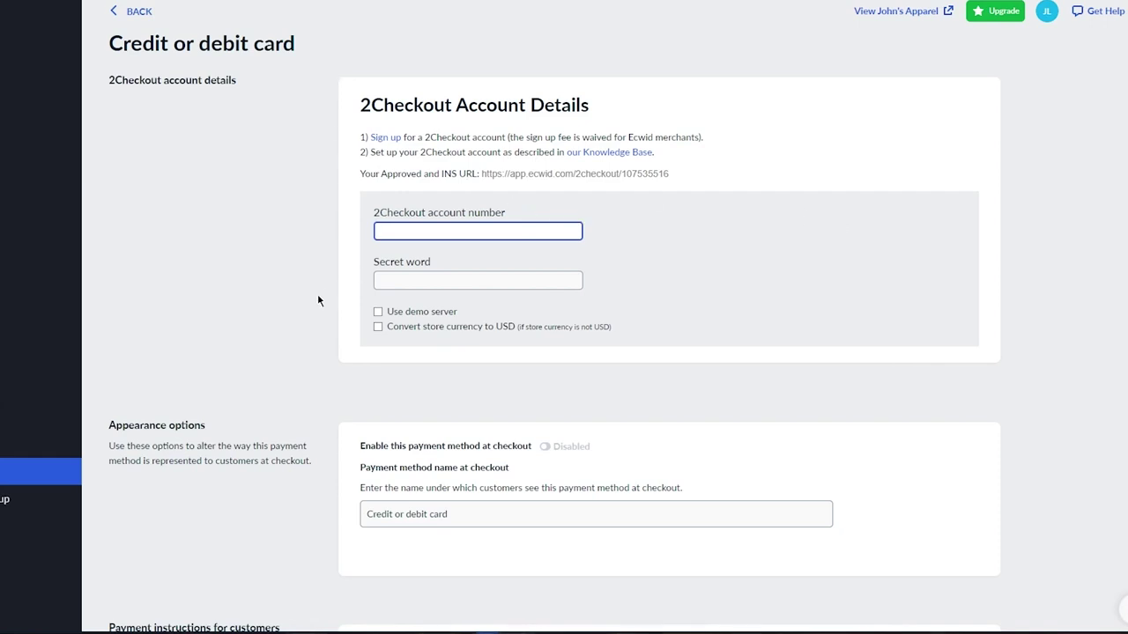
scroll(318, 300, down, 5)
scroll(317, 300, up, 5)
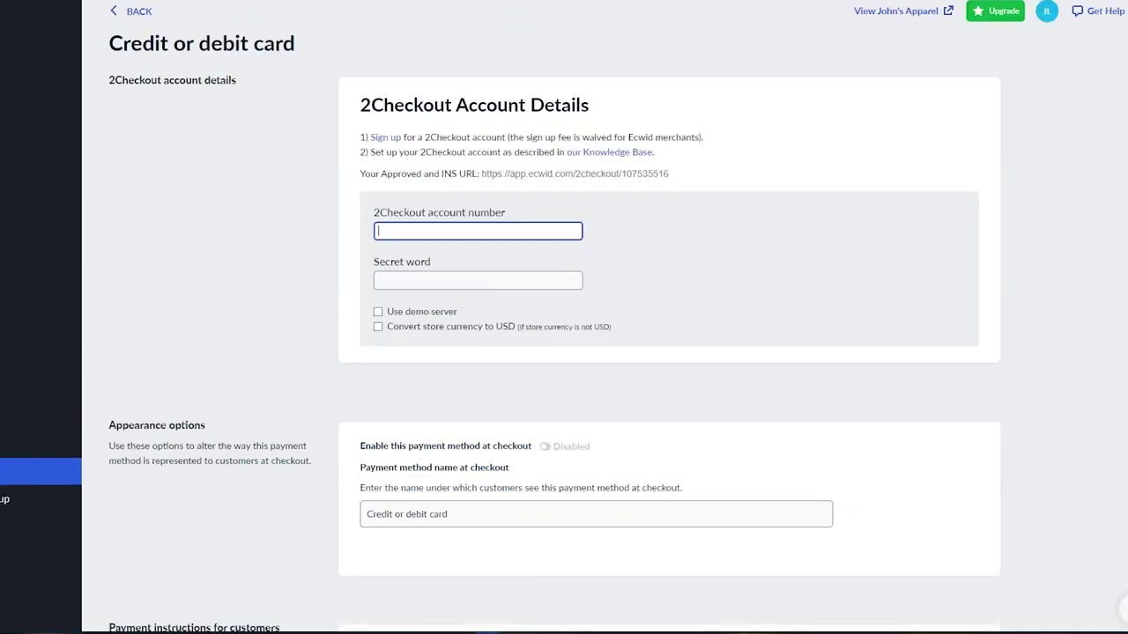
click(121, 17)
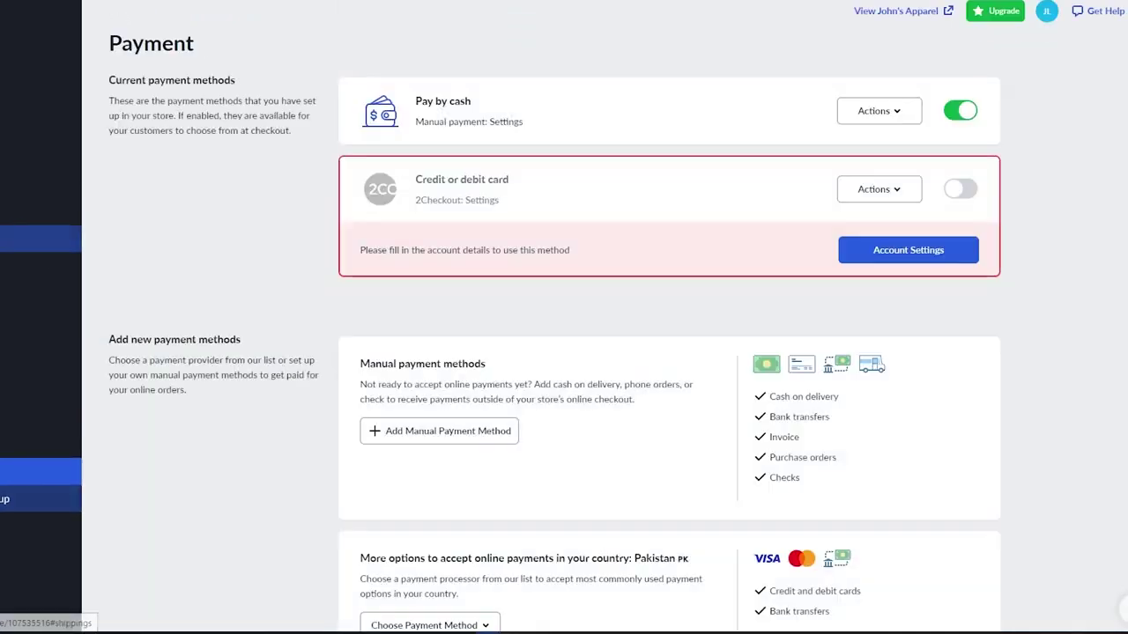